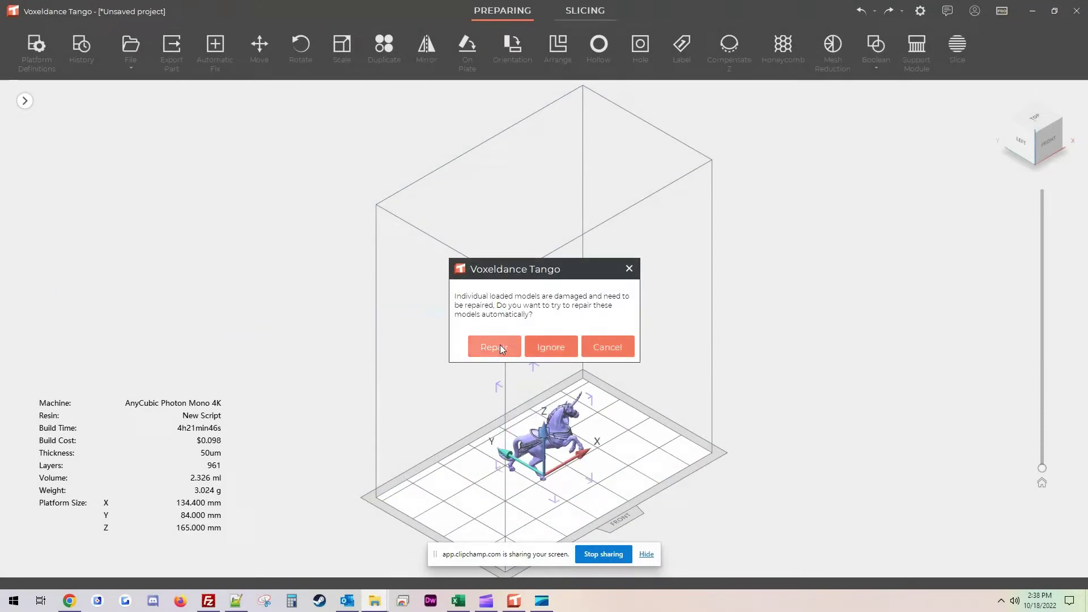
Repair the damaged unicorn model automatically and inspect it on the build platform
{"action": "left_click", "coordinate": [493, 347]}
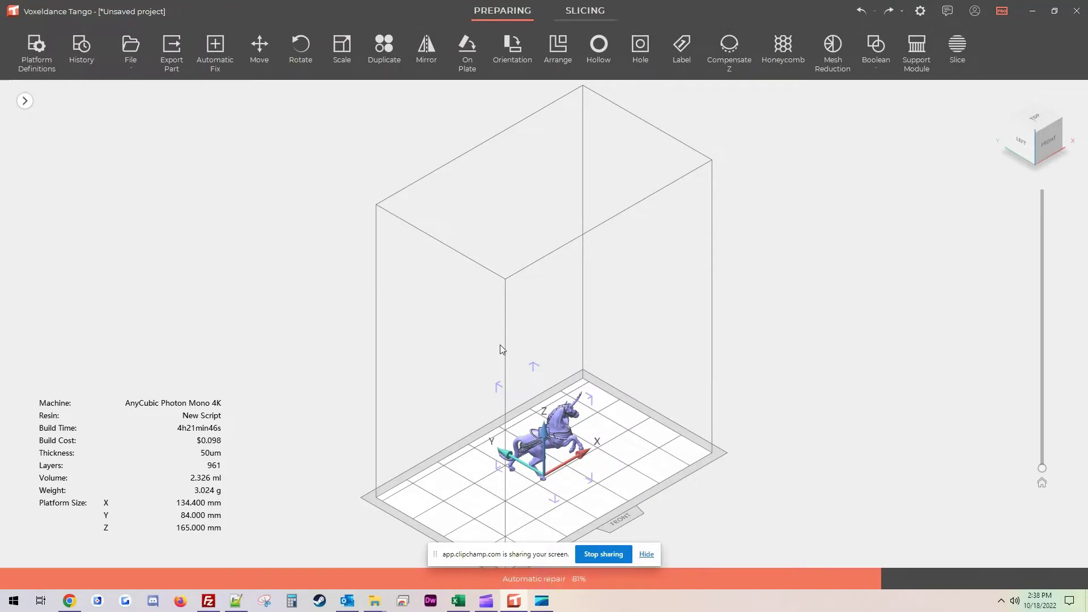
{"action": "scroll", "coordinate": [719, 555], "scroll_direction": "up", "scroll_amount": 5}
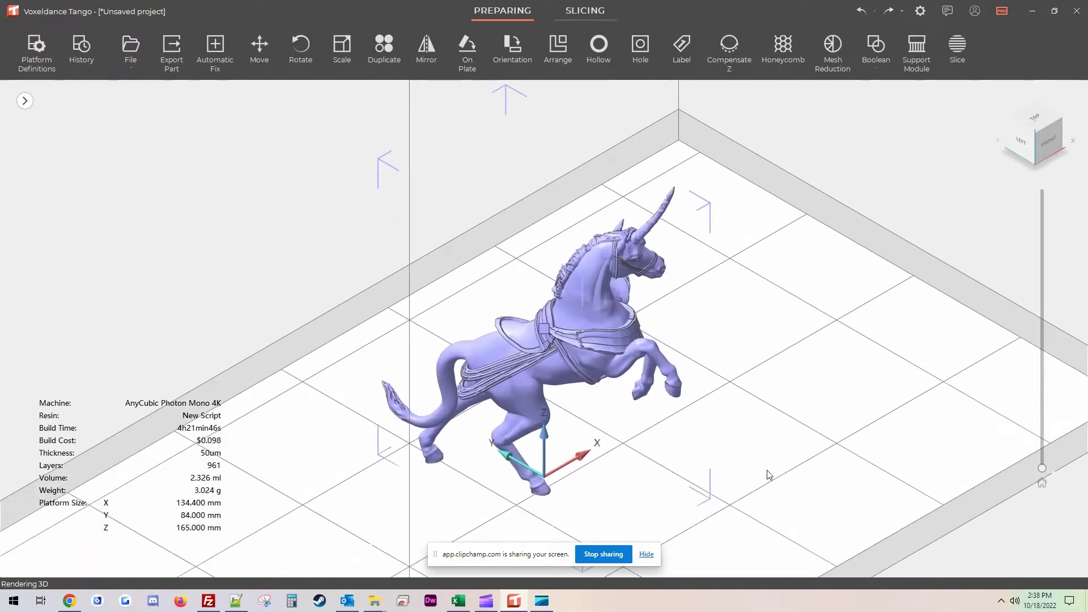
{"action": "mouse_move", "coordinate": [877, 461]}
{"action": "right_mouse_down"}
{"action": "mouse_move", "coordinate": [854, 461]}
{"action": "mouse_move", "coordinate": [856, 421]}
{"action": "mouse_move", "coordinate": [772, 431]}
{"action": "mouse_move", "coordinate": [849, 431]}
{"action": "mouse_move", "coordinate": [878, 443]}
{"action": "right_mouse_up"}
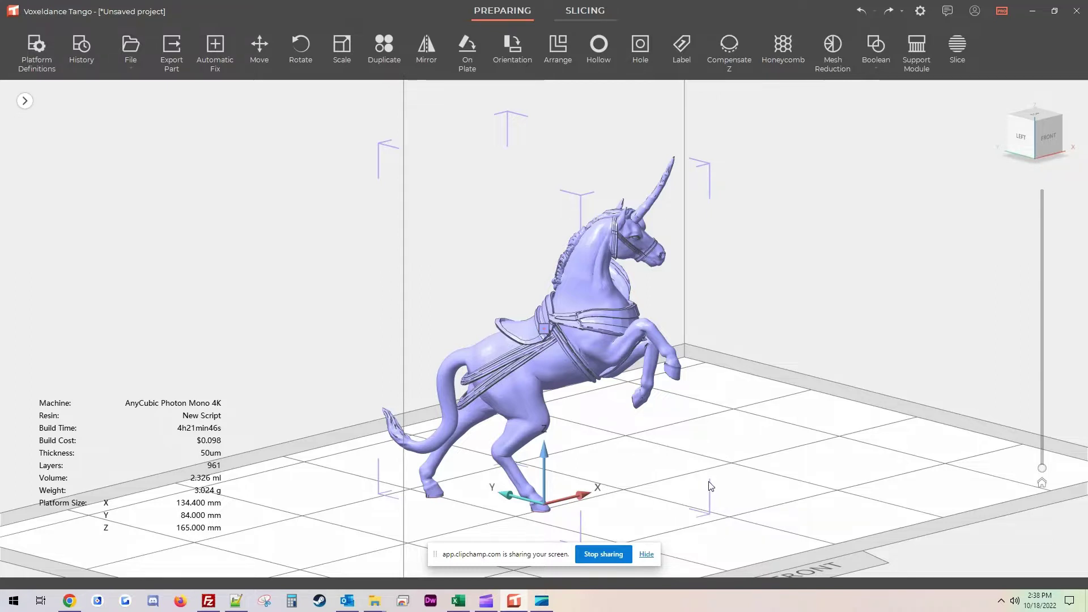
{"action": "scroll", "coordinate": [730, 459], "scroll_direction": "down", "scroll_amount": 2}
{"action": "right_click_drag", "start_coordinate": [749, 474], "coordinate": [762, 477]}
{"action": "middle_click_drag", "start_coordinate": [762, 477], "coordinate": [750, 413]}
{"action": "right_click_drag", "start_coordinate": [803, 424], "coordinate": [787, 442]}
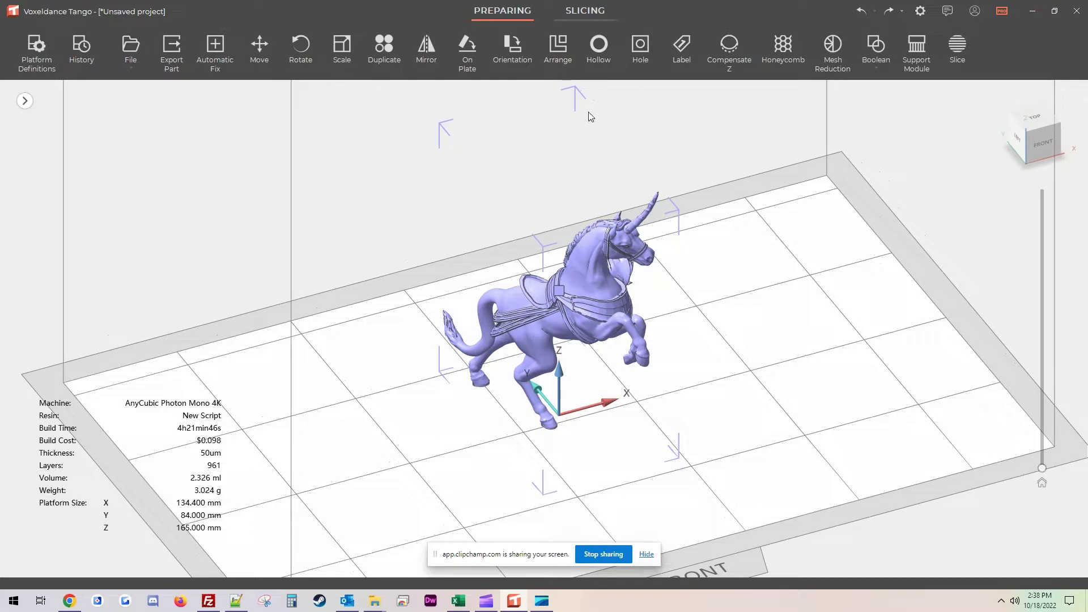
Open the Scale settings and examine the unicorn's X, Y and Z sizes in millimetres
{"action": "left_click", "coordinate": [342, 49]}
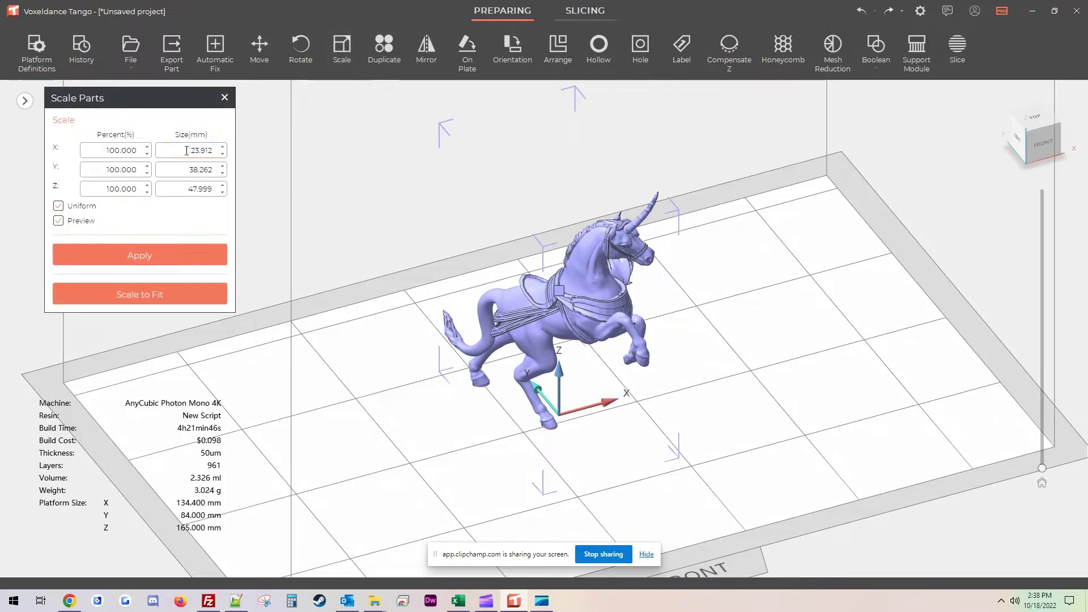
{"action": "double_click", "coordinate": [187, 151]}
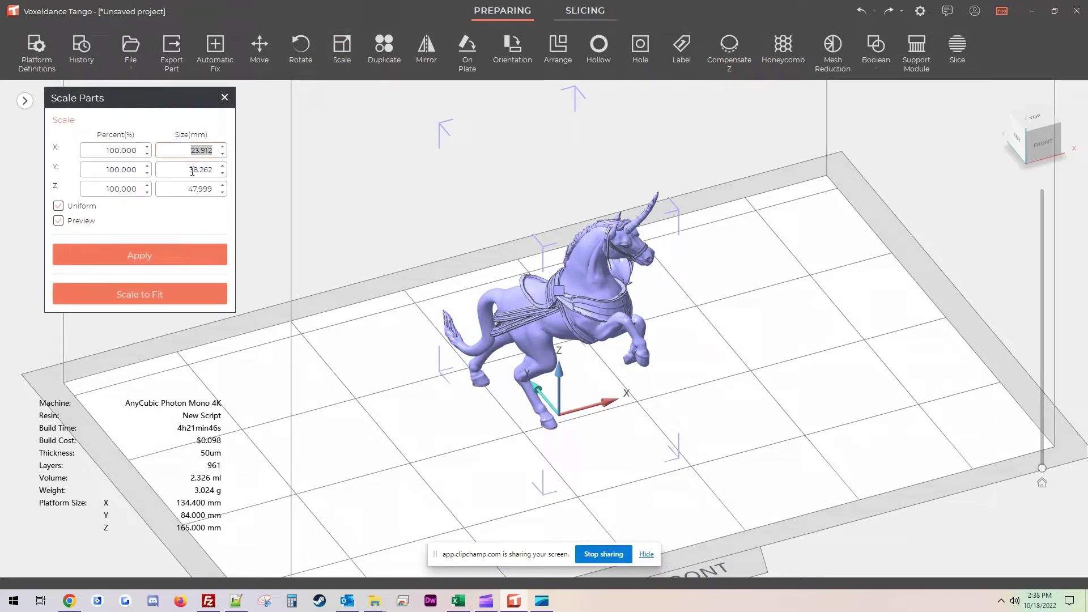
{"action": "double_click", "coordinate": [192, 171]}
{"action": "double_click", "coordinate": [188, 189]}
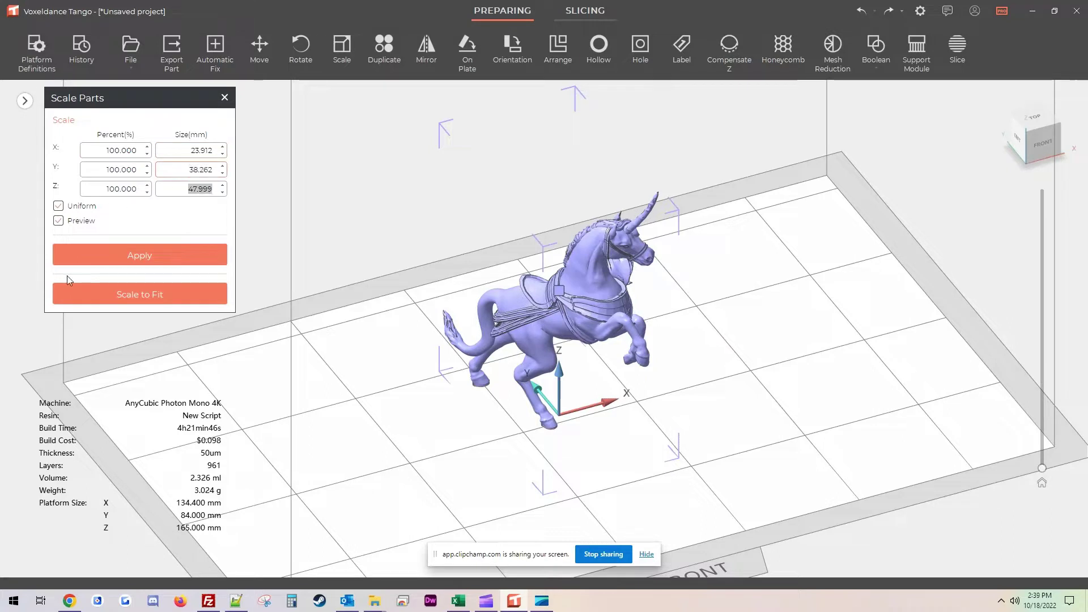
{"action": "left_click", "coordinate": [166, 213]}
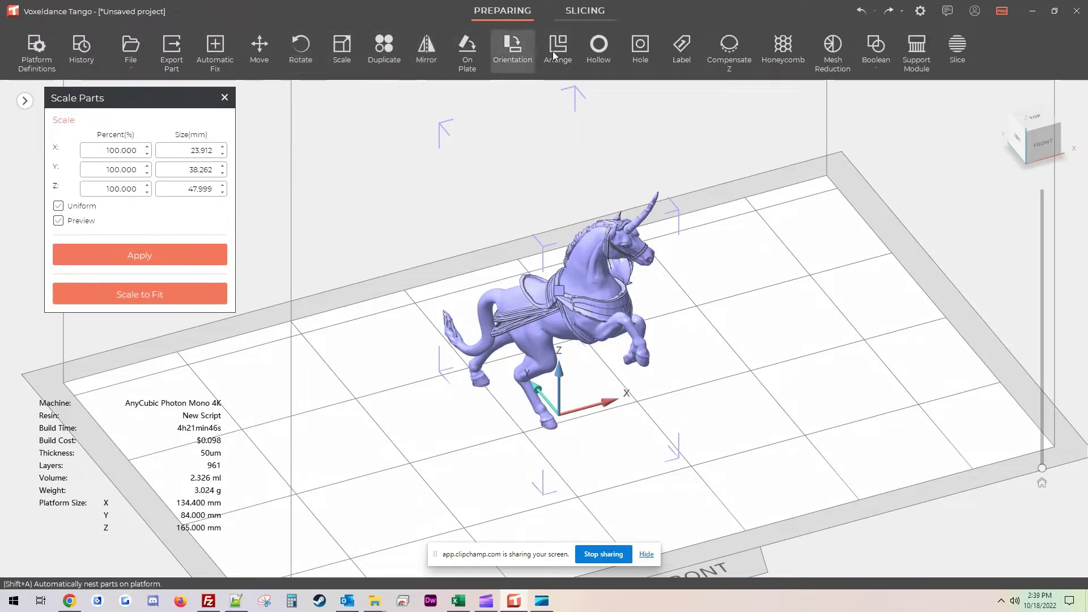
Review the parameters for hollowing the part and adding holes, and close them without applying anything
{"action": "left_click", "coordinate": [600, 51]}
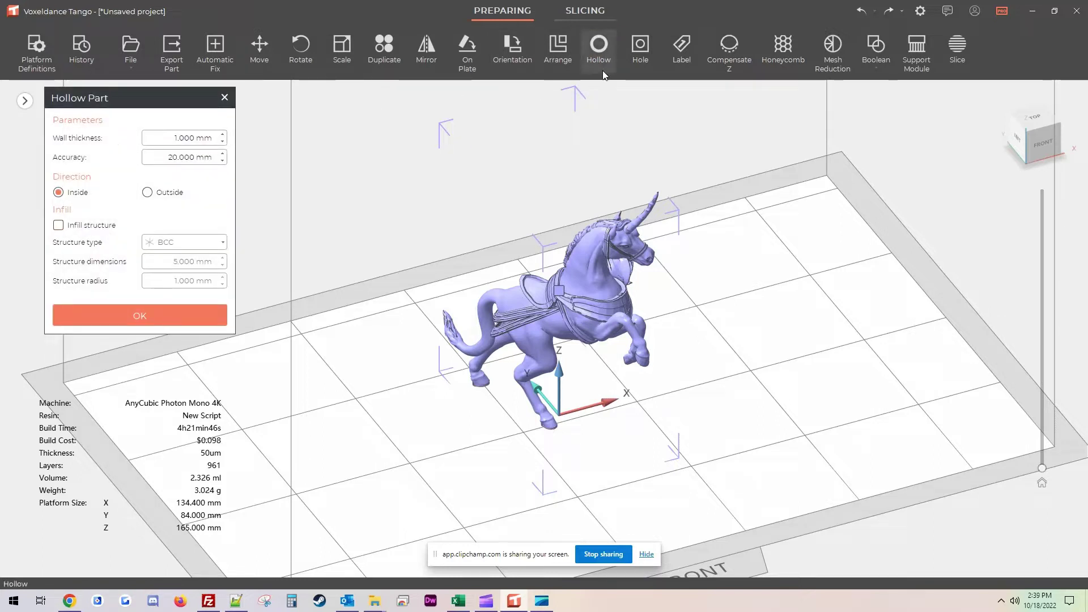
{"action": "left_click", "coordinate": [642, 52]}
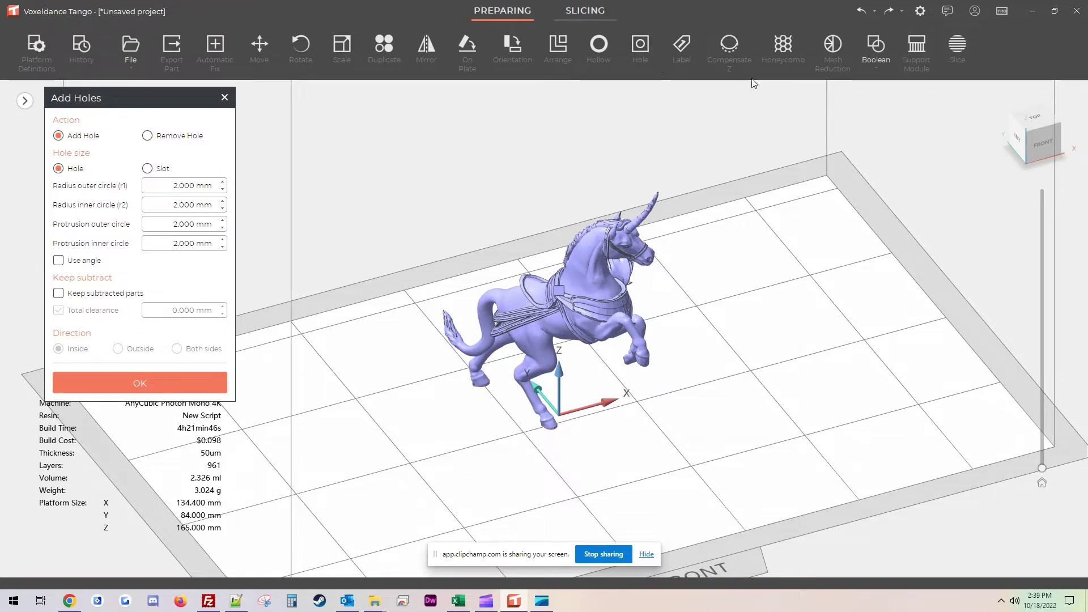
{"action": "left_click", "coordinate": [225, 101]}
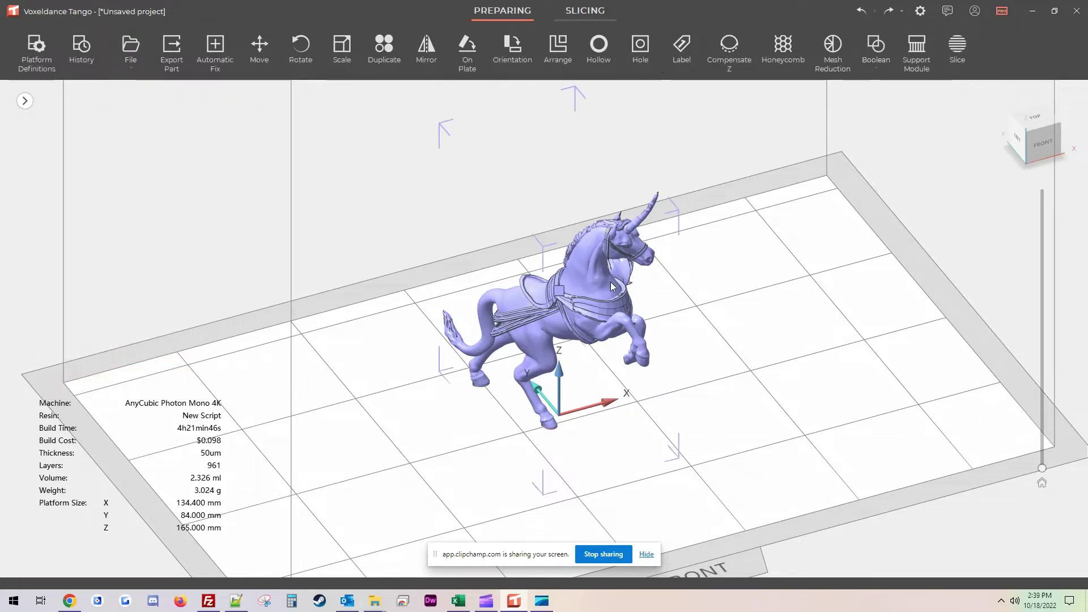
Open the support script settings for the unicorn and review the connection, bar and base parameters
{"action": "left_click", "coordinate": [927, 52]}
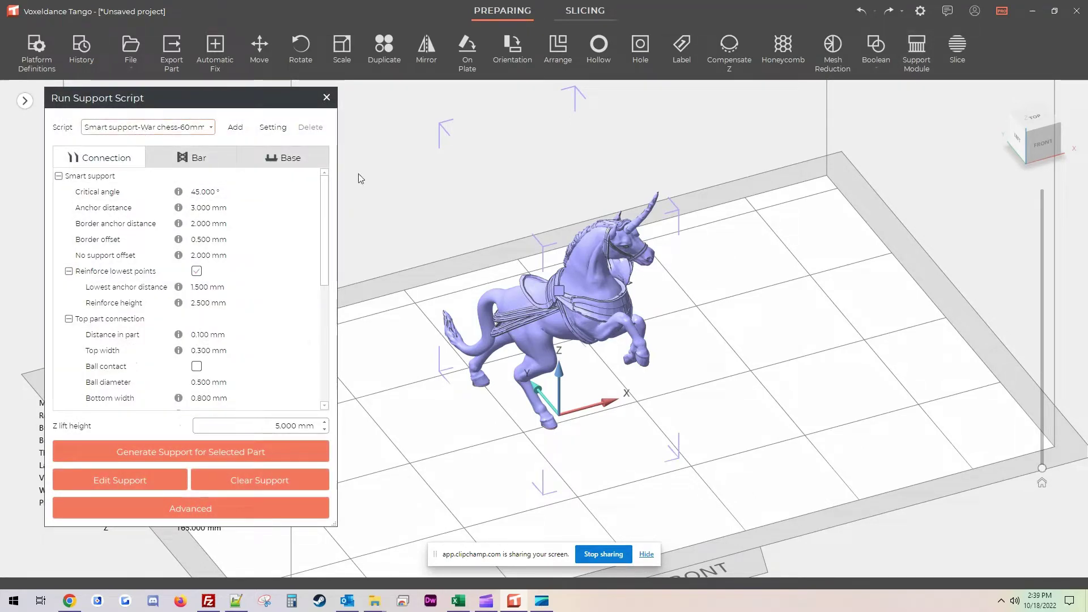
{"action": "right_click_drag", "start_coordinate": [831, 296], "coordinate": [737, 270]}
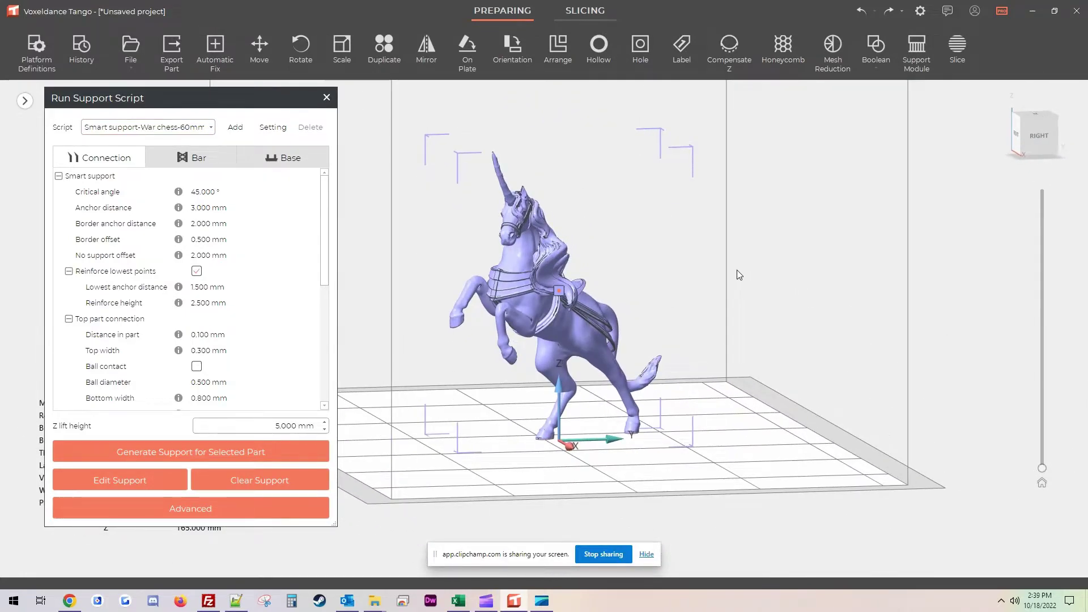
{"action": "right_click_drag", "start_coordinate": [737, 270], "coordinate": [739, 270]}
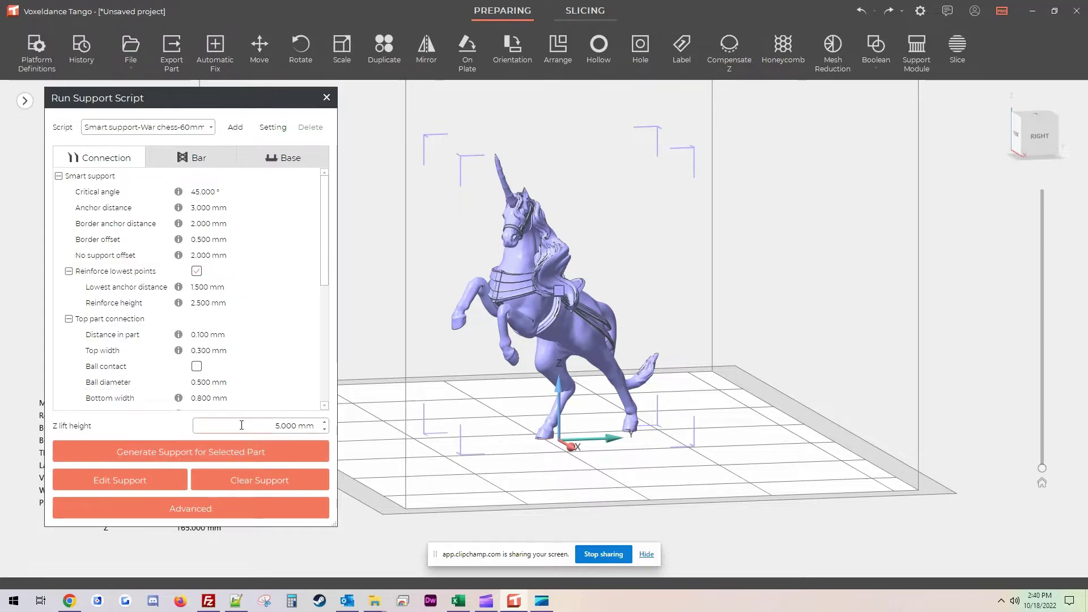
{"action": "scroll", "coordinate": [251, 294], "scroll_direction": "down", "scroll_amount": 1}
{"action": "scroll", "coordinate": [251, 294], "scroll_direction": "down", "scroll_amount": 4}
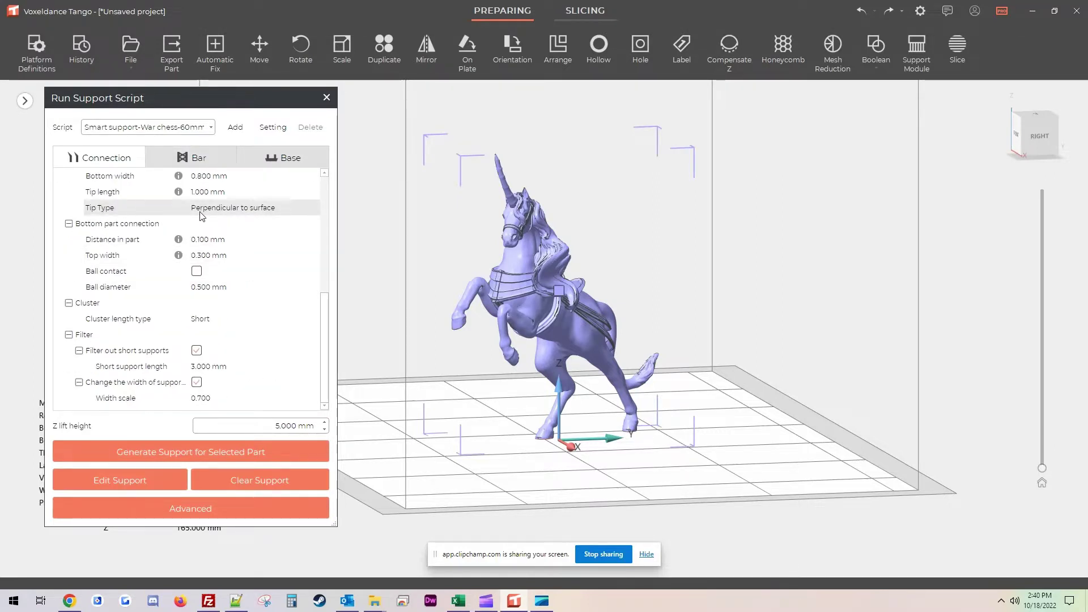
{"action": "left_click", "coordinate": [192, 158]}
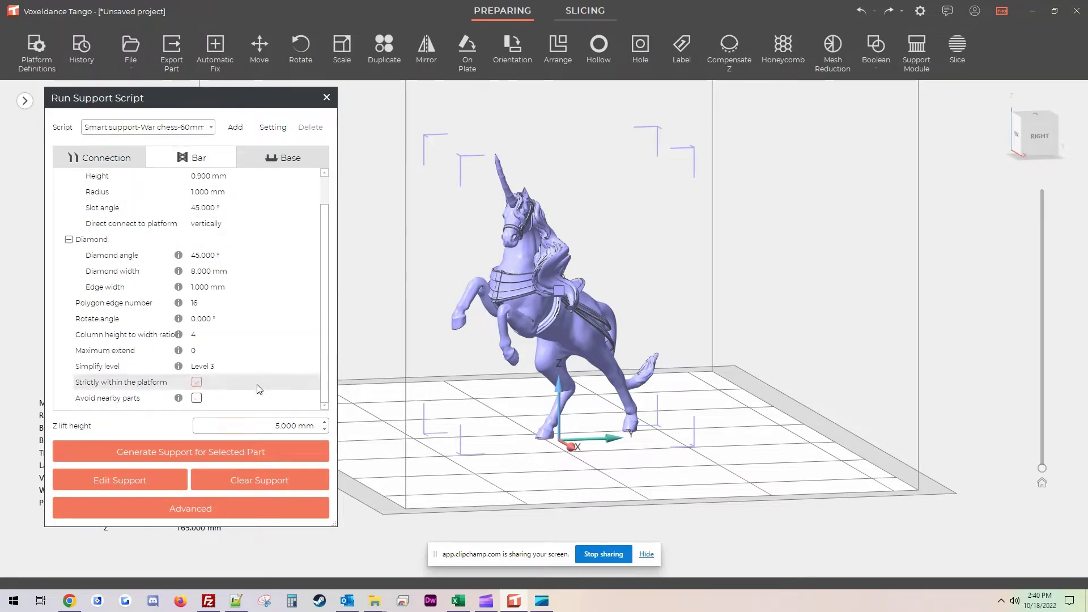
{"action": "left_click", "coordinate": [282, 158]}
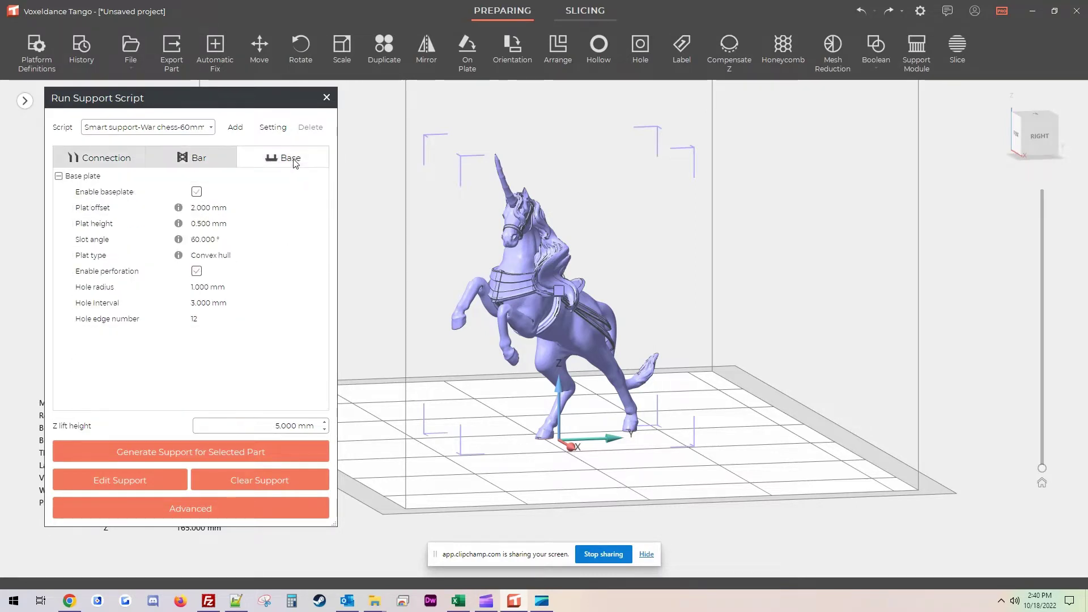
Examine the plat types available for the support base plate, including Minimum area and Rectangle
{"action": "left_click", "coordinate": [218, 256]}
{"action": "left_click", "coordinate": [217, 256]}
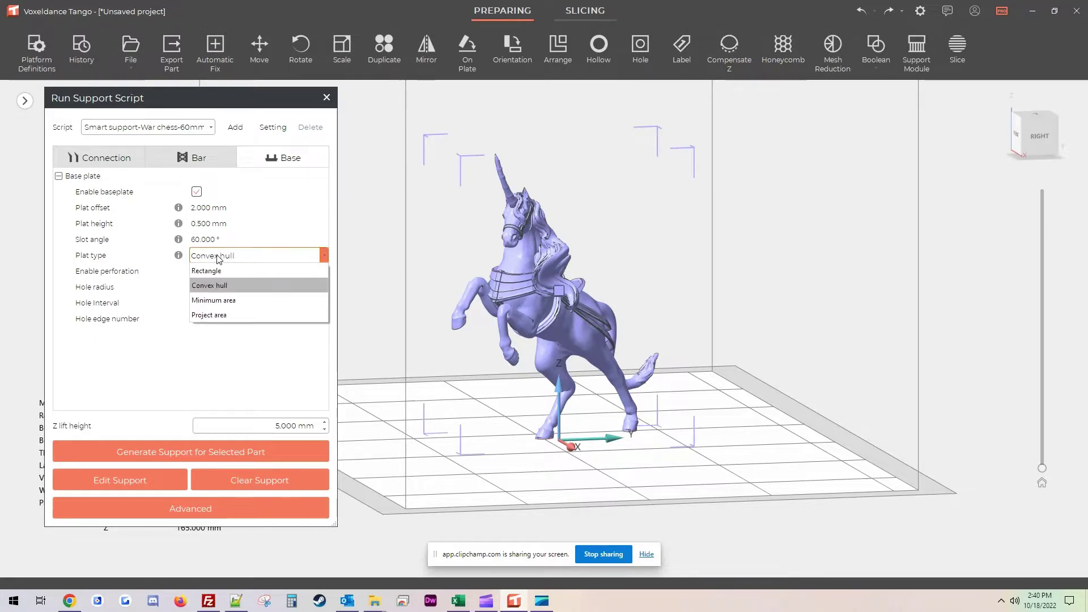
{"action": "mouse_move", "coordinate": [223, 324]}
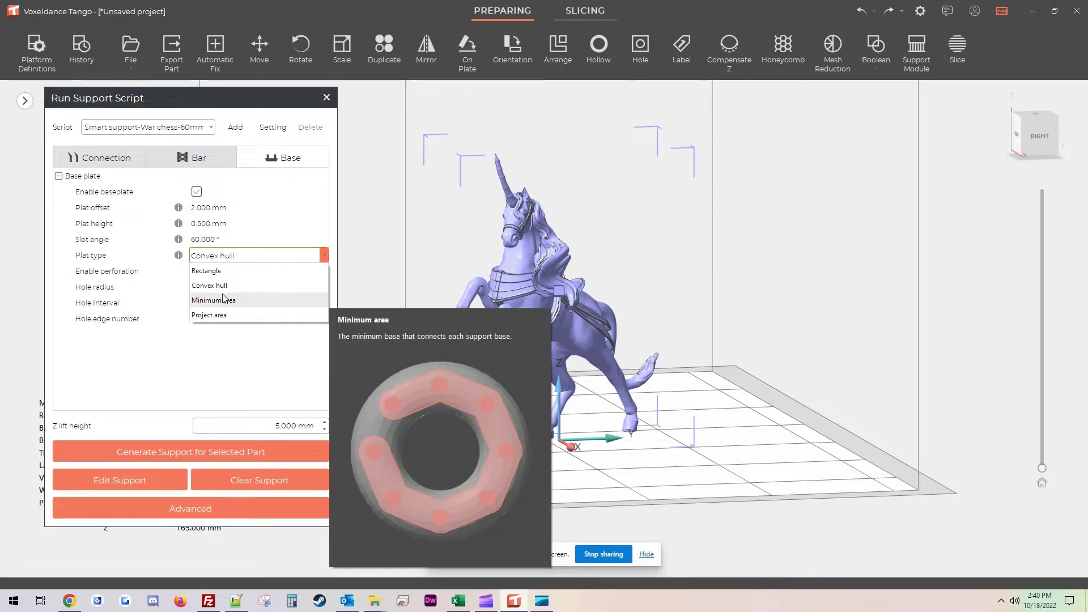
{"action": "mouse_move", "coordinate": [223, 273]}
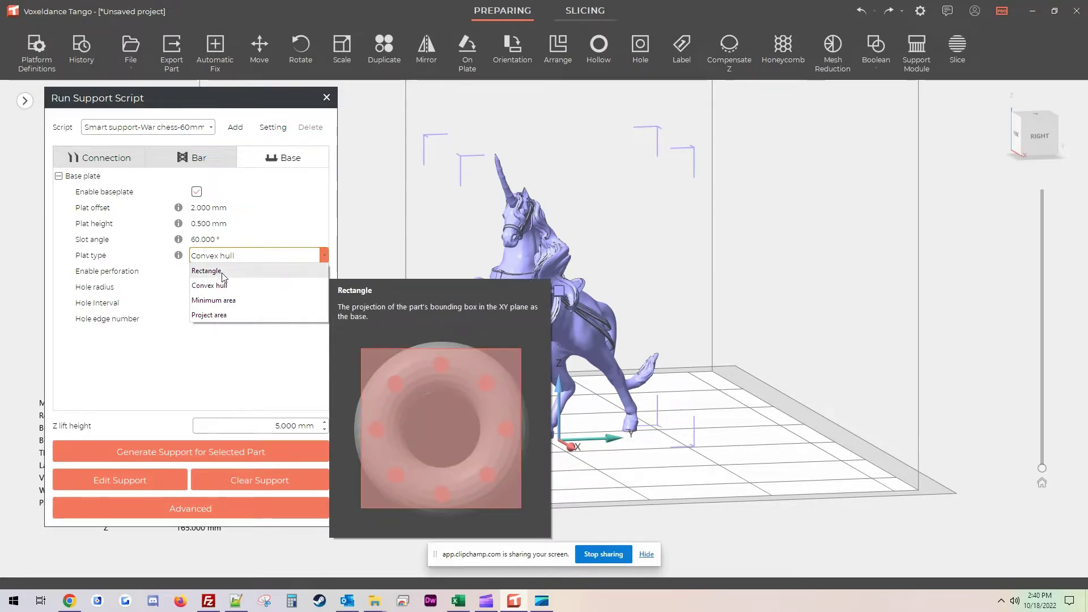
{"action": "left_click", "coordinate": [161, 279]}
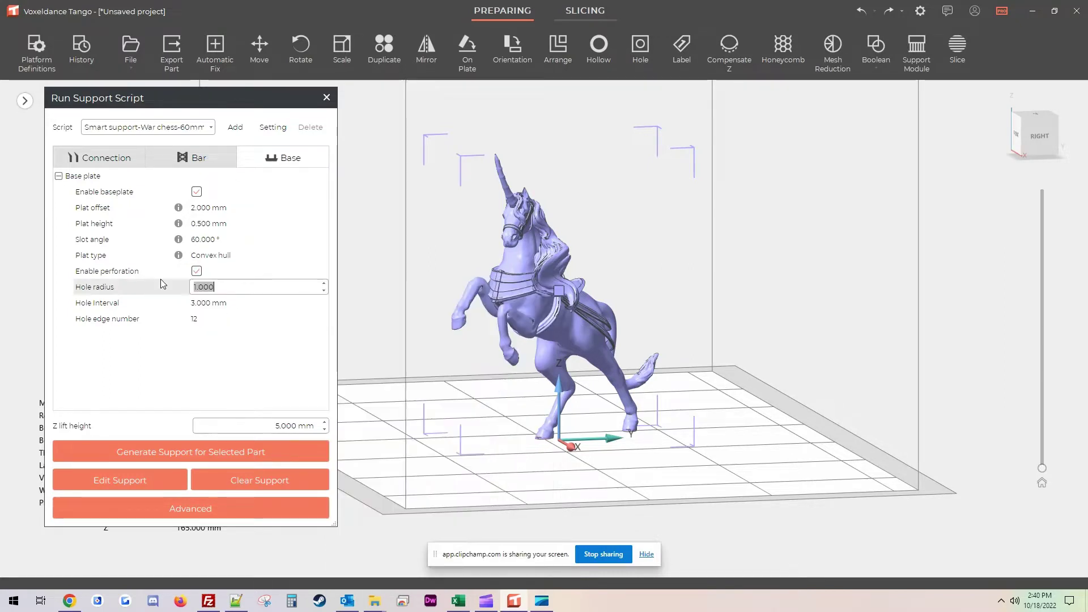
{"action": "left_click", "coordinate": [276, 362]}
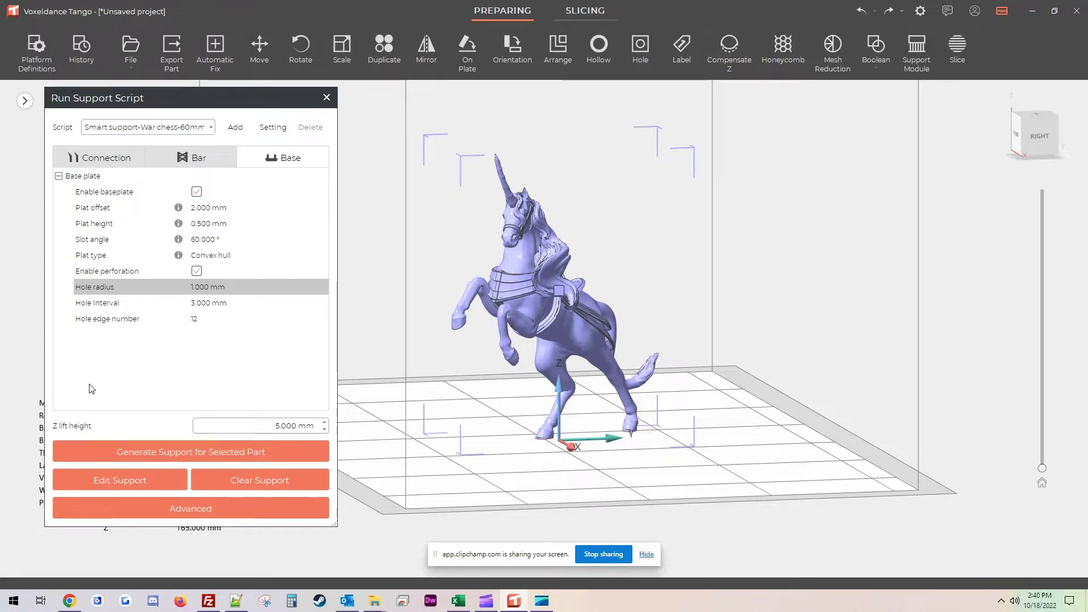
Generate supports for the unicorn with the Smart support-War chess-60mm script and inspect them
{"action": "left_click", "coordinate": [231, 450]}
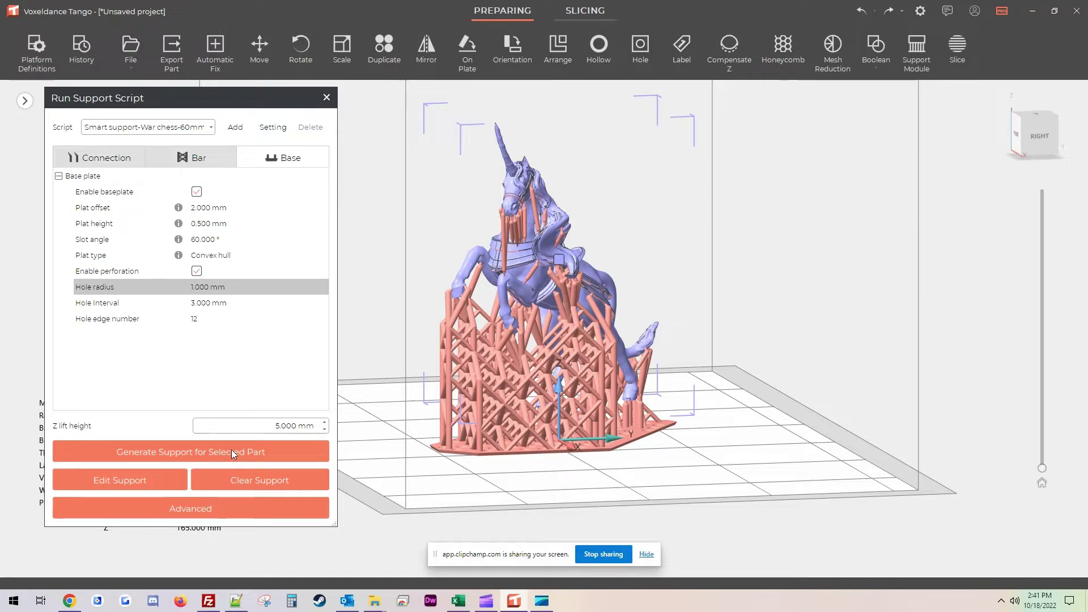
{"action": "right_click_drag", "start_coordinate": [722, 433], "coordinate": [542, 422]}
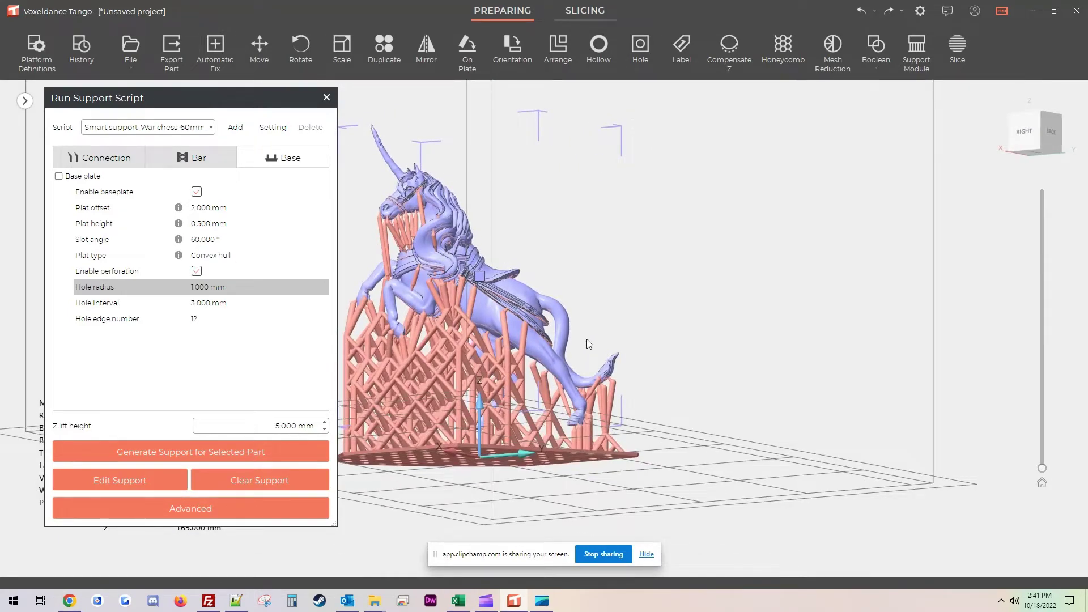
{"action": "right_click_drag", "start_coordinate": [602, 370], "coordinate": [604, 383]}
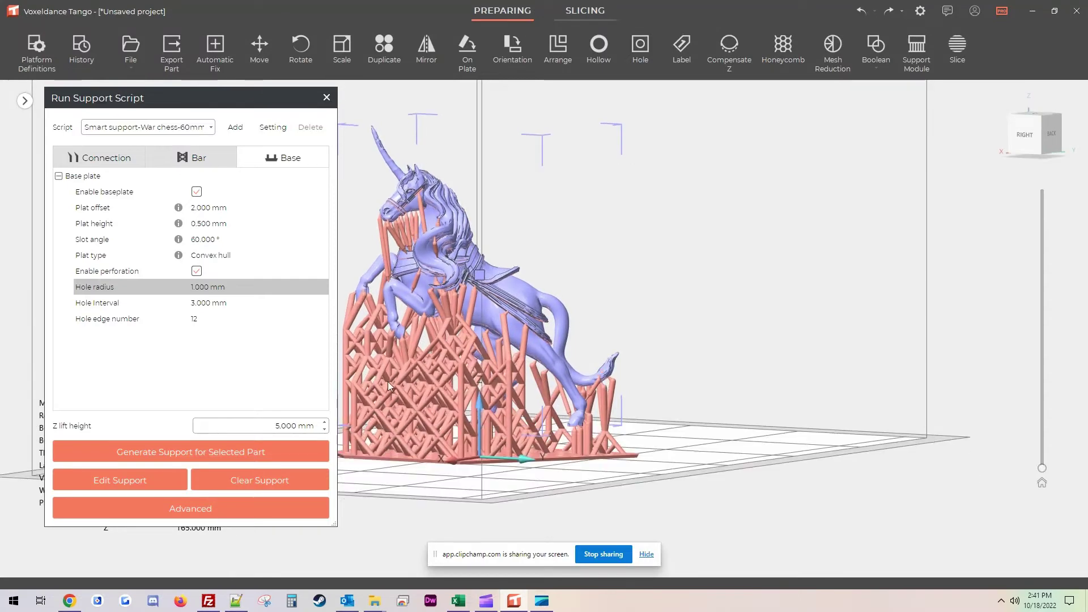
Try the Bar support-Large size script, return to Smart support-War chess-60mm, and look through the available scripts
{"action": "left_click", "coordinate": [105, 159]}
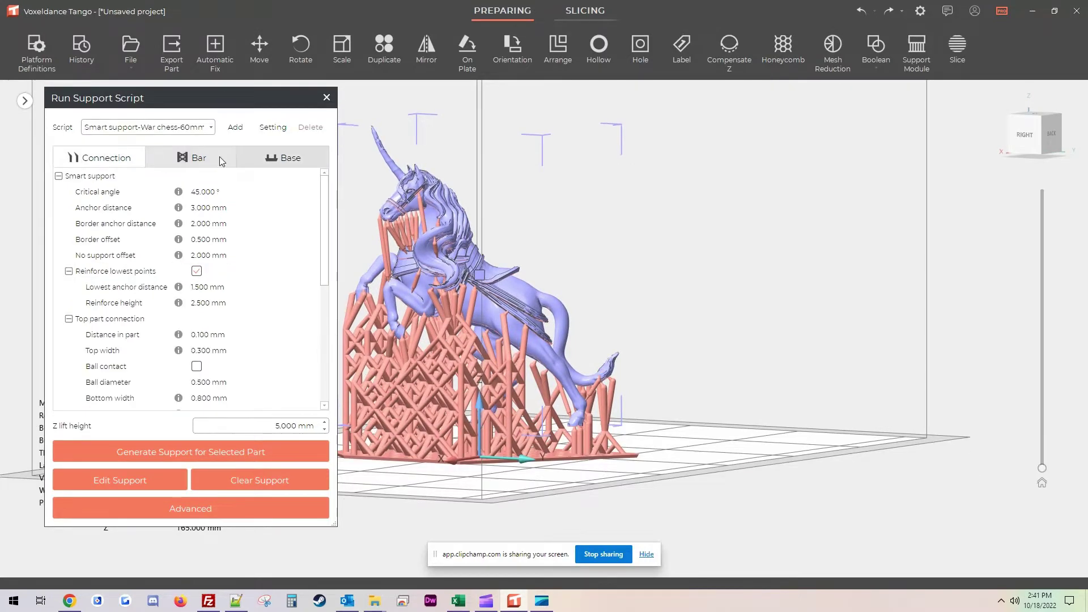
{"action": "left_click", "coordinate": [170, 129]}
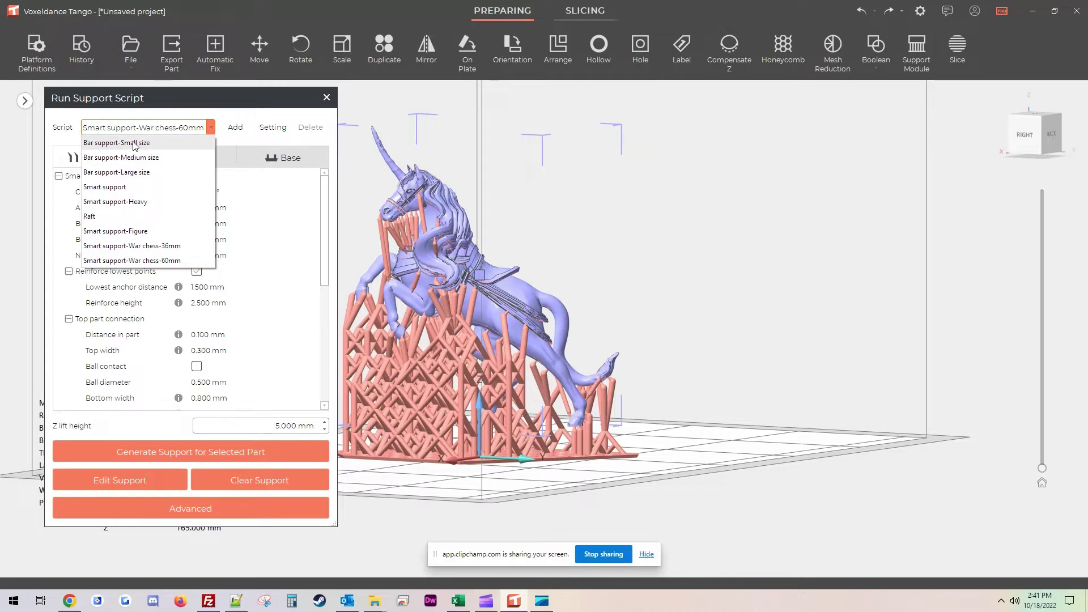
{"action": "left_click", "coordinate": [131, 173]}
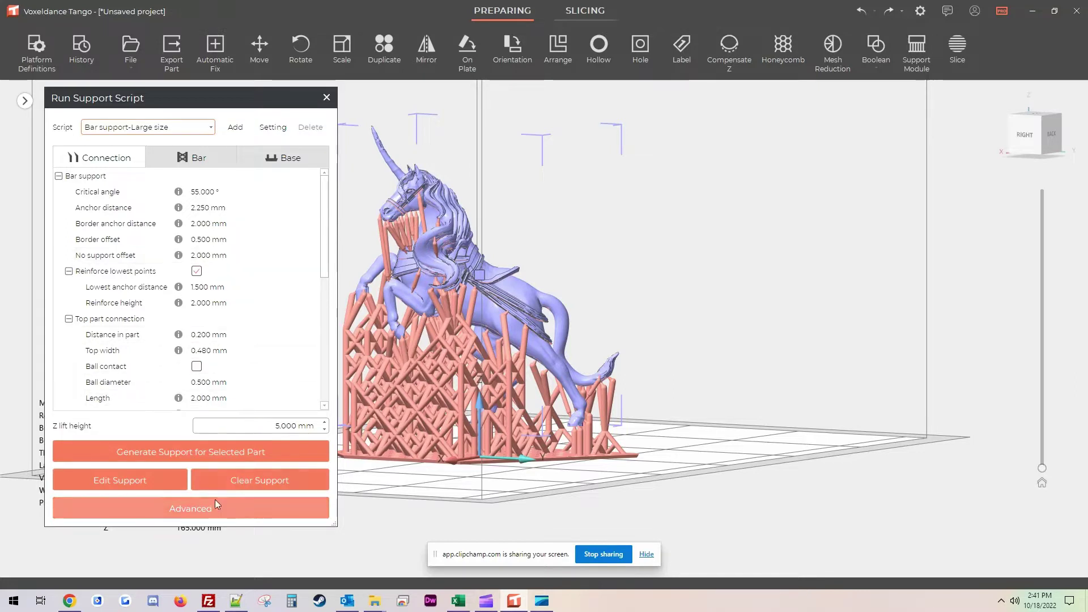
{"action": "left_click", "coordinate": [146, 127]}
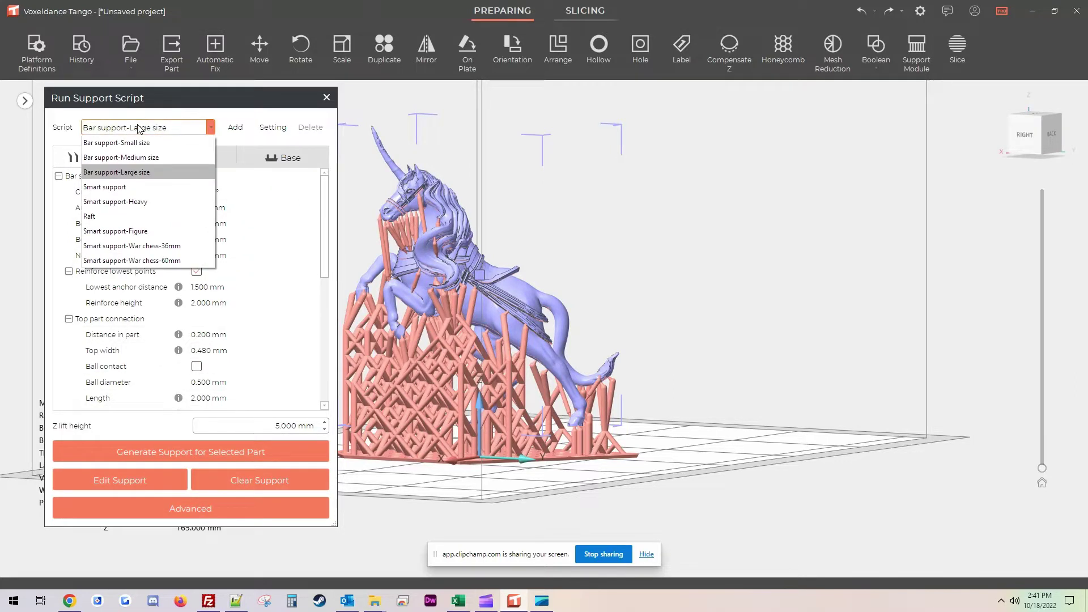
{"action": "left_click", "coordinate": [149, 260]}
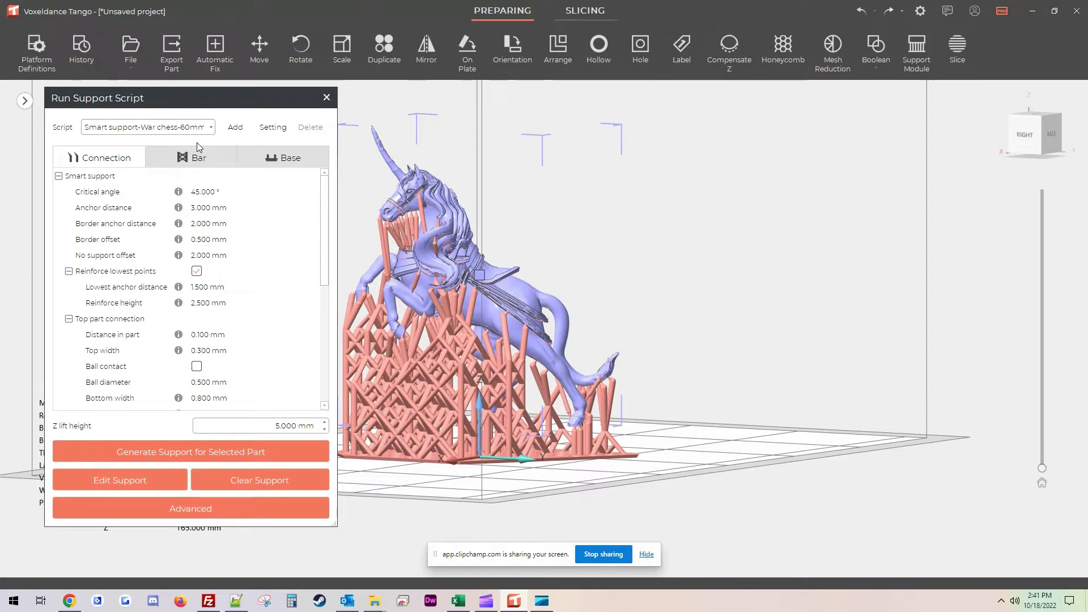
{"action": "left_click", "coordinate": [180, 127]}
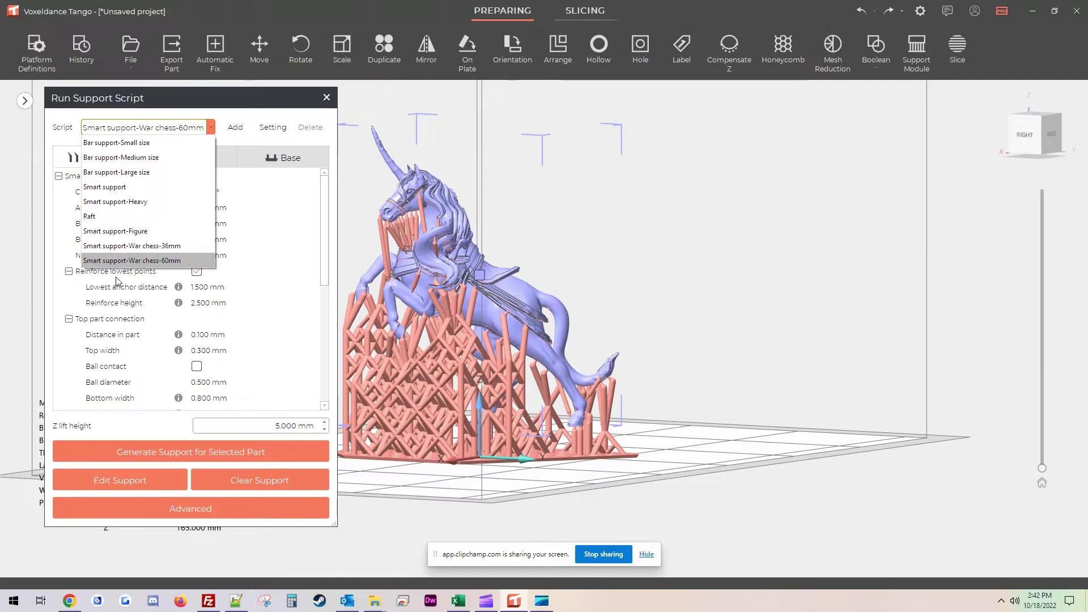
{"action": "left_click", "coordinate": [177, 103]}
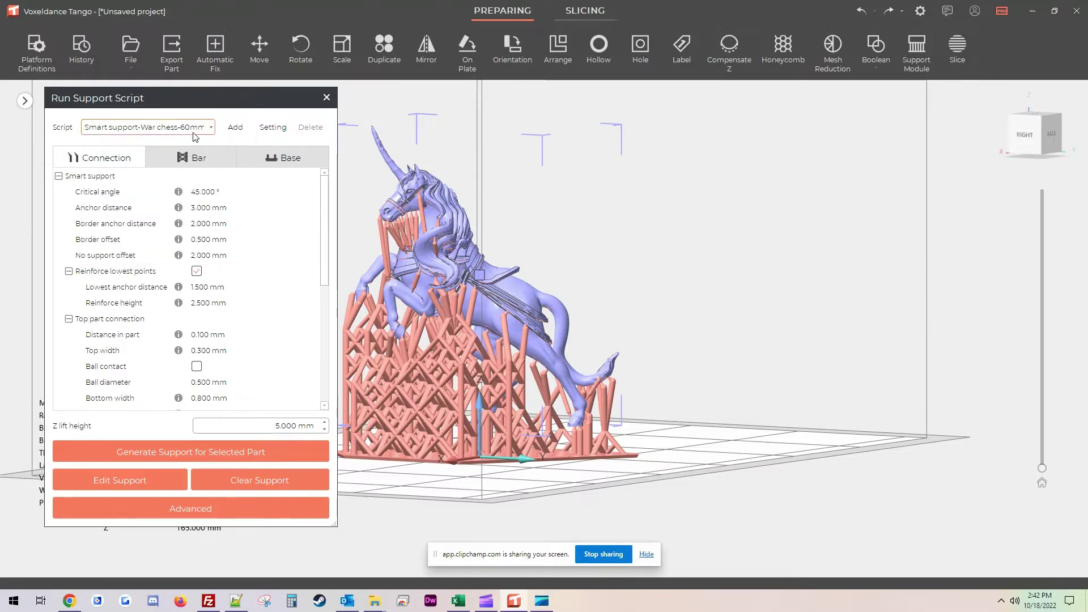
Try placing a support anchor on the unicorn's belly in support editing, undo it and exit editing
{"action": "left_click", "coordinate": [141, 484]}
{"action": "right_click_drag", "start_coordinate": [490, 390], "coordinate": [632, 386]}
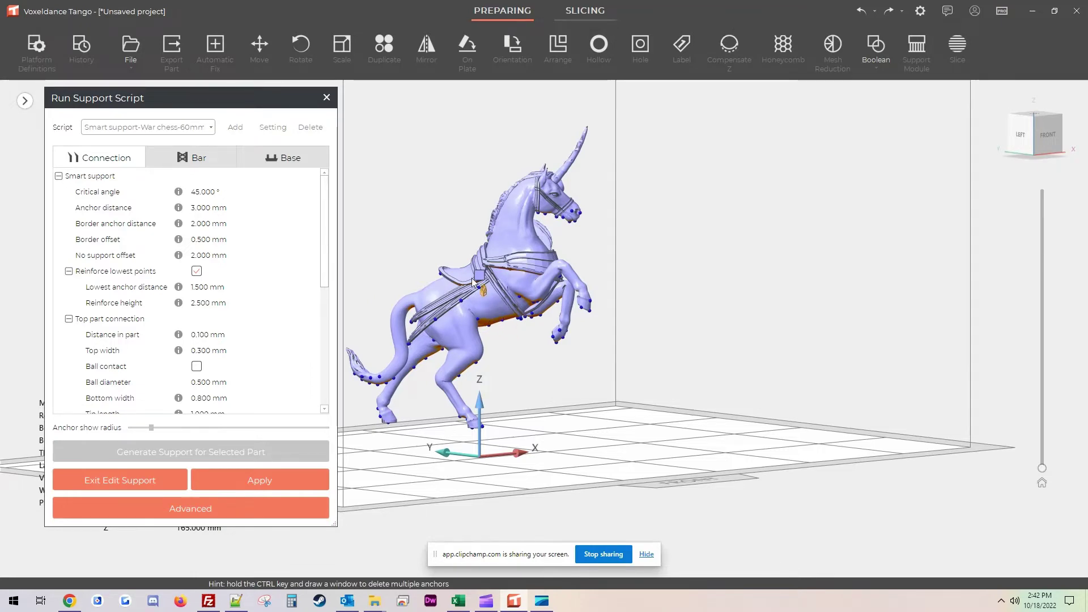
{"action": "scroll", "coordinate": [482, 294], "scroll_direction": "up", "scroll_amount": 5}
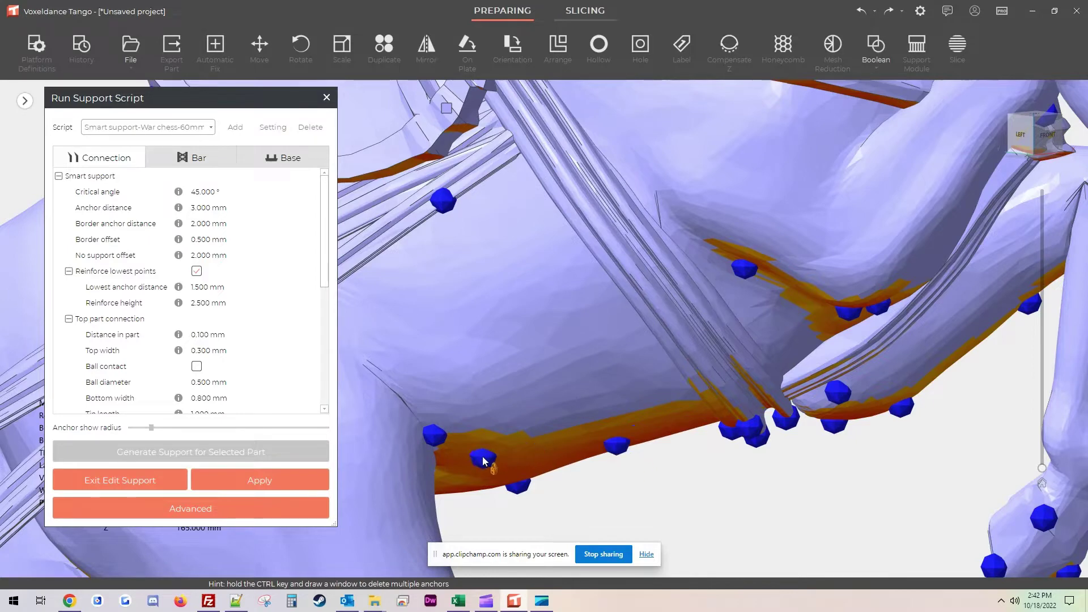
{"action": "left_click", "coordinate": [617, 415]}
{"action": "key", "text": "ctrl+z"}
{"action": "left_click", "coordinate": [147, 481]}
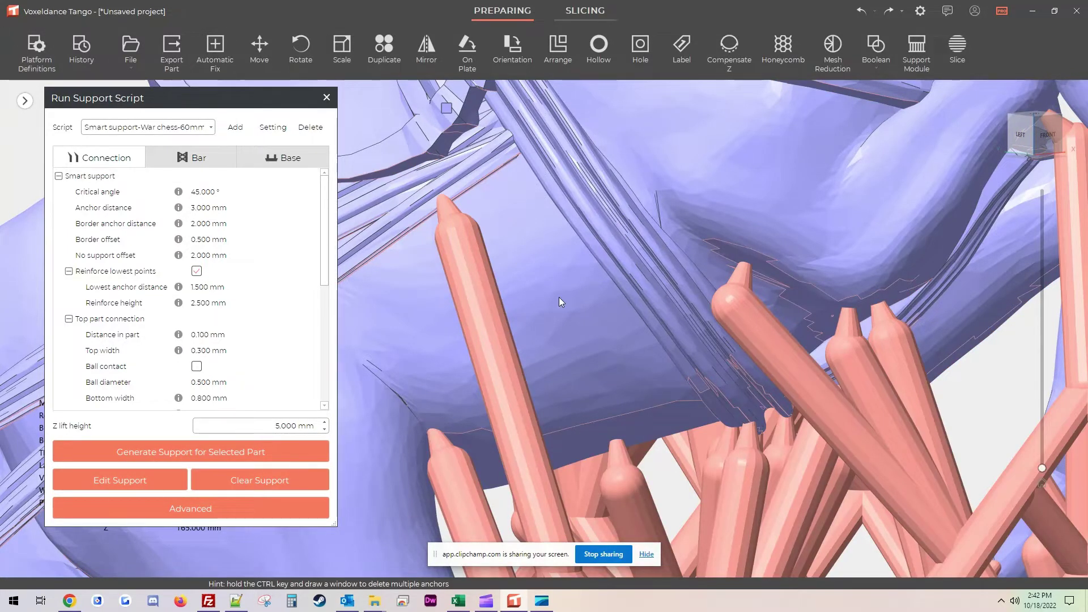
Save the project as unicorn in the model library folder under 3DPrintsd, M3DM and its nested collection folders on Elements (D:)
{"action": "key", "text": "ctrl+shift+s"}
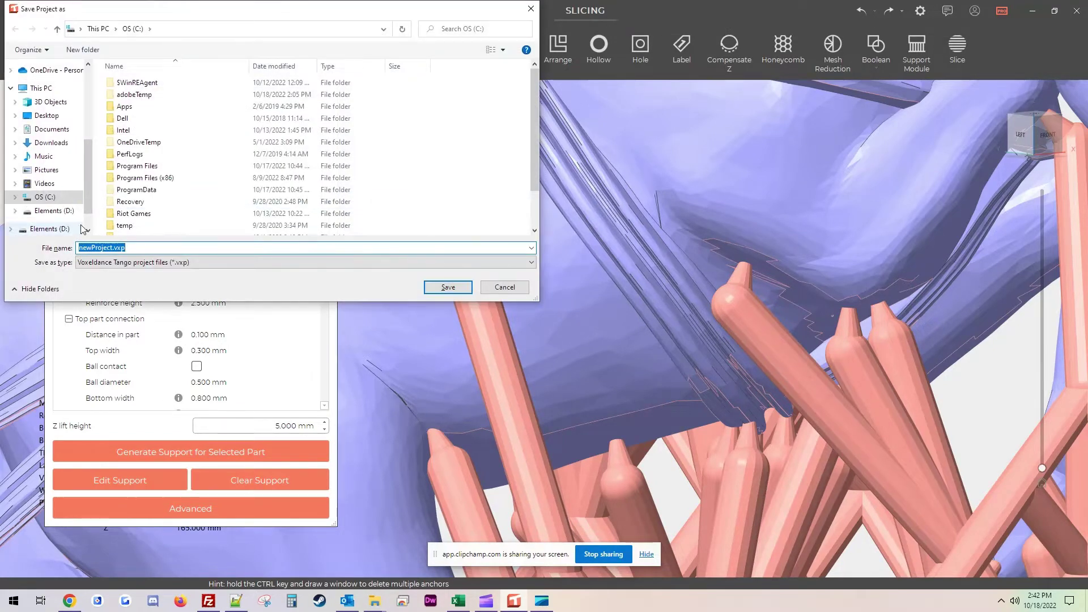
{"action": "left_click", "coordinate": [54, 210]}
{"action": "scroll", "coordinate": [373, 166], "scroll_direction": "down", "scroll_amount": 5}
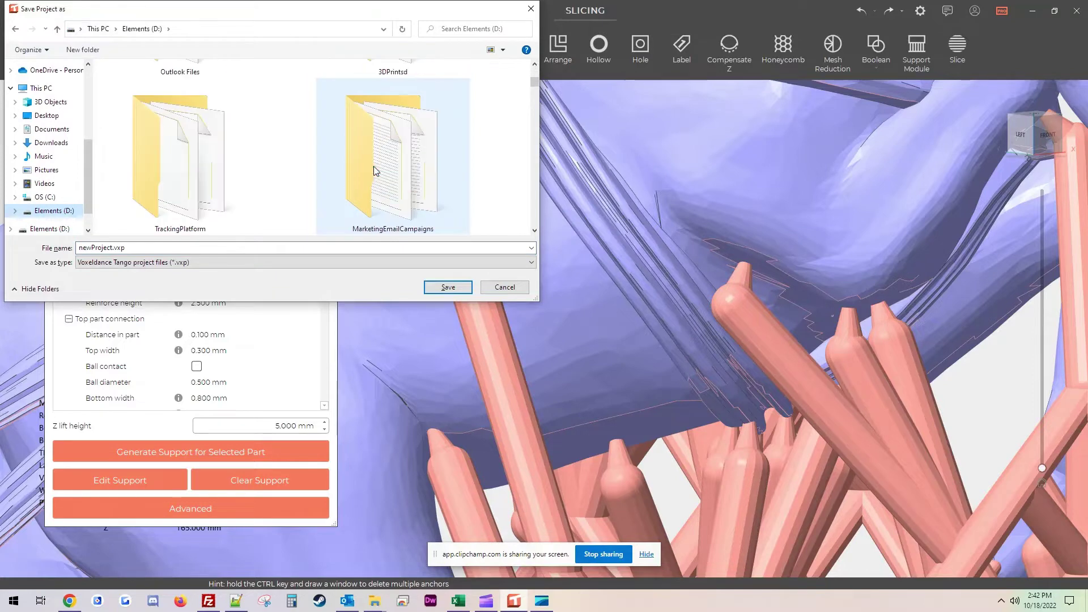
{"action": "scroll", "coordinate": [374, 170], "scroll_direction": "down", "scroll_amount": 2}
{"action": "scroll", "coordinate": [242, 193], "scroll_direction": "down", "scroll_amount": 1}
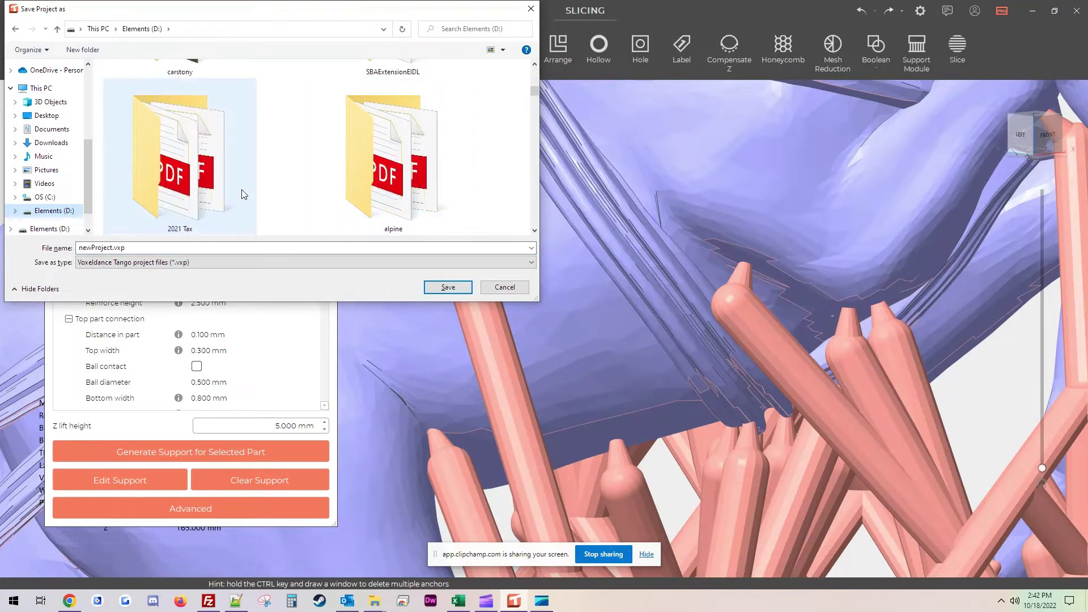
{"action": "scroll", "coordinate": [359, 191], "scroll_direction": "up", "scroll_amount": 1}
{"action": "scroll", "coordinate": [358, 189], "scroll_direction": "up", "scroll_amount": 2}
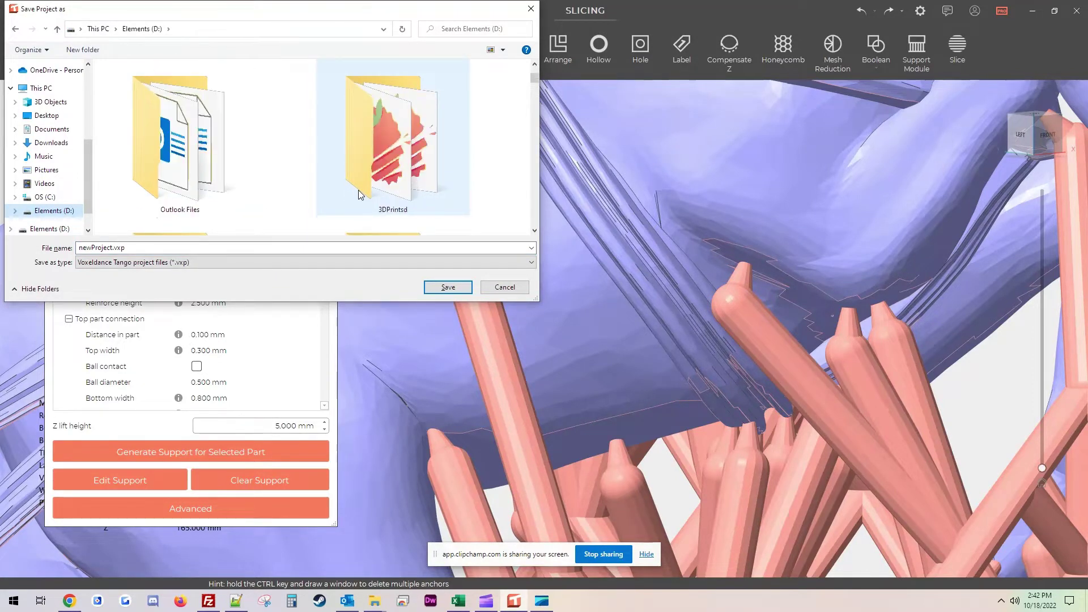
{"action": "double_click", "coordinate": [358, 194]}
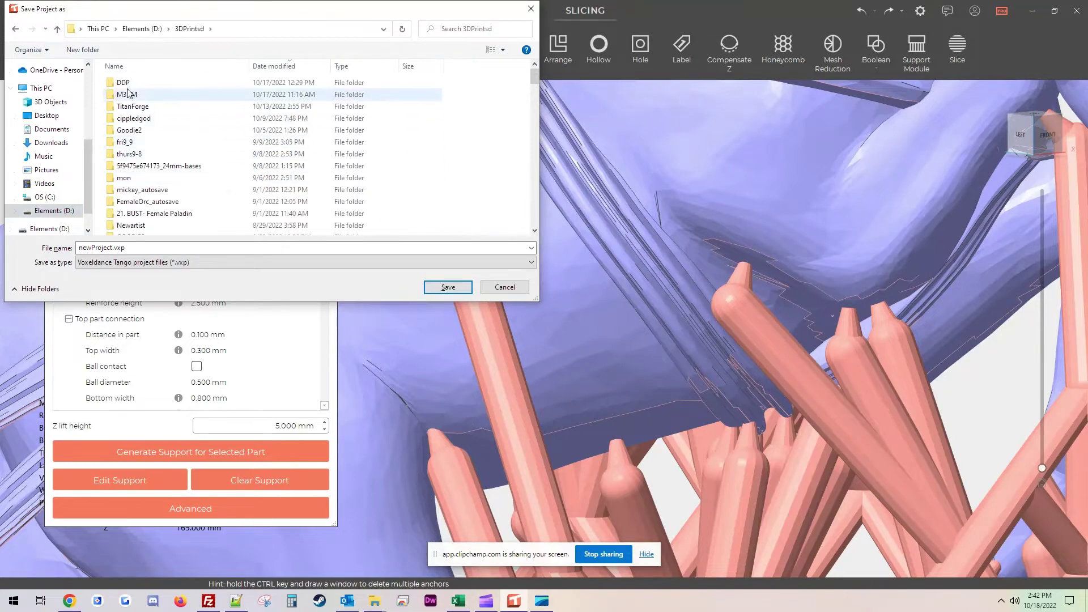
{"action": "double_click", "coordinate": [129, 94]}
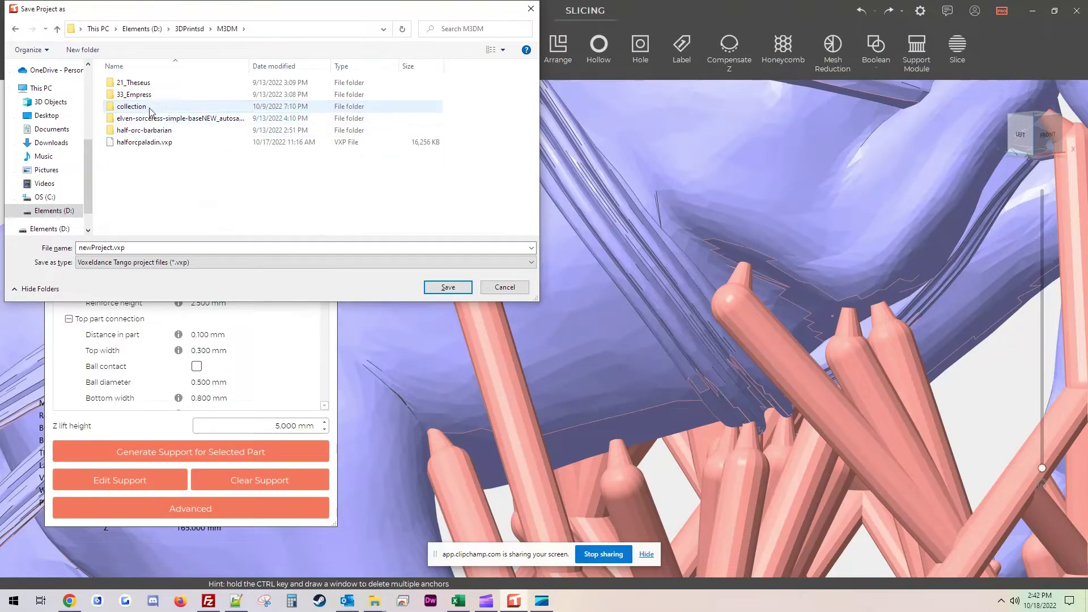
{"action": "double_click", "coordinate": [149, 107]}
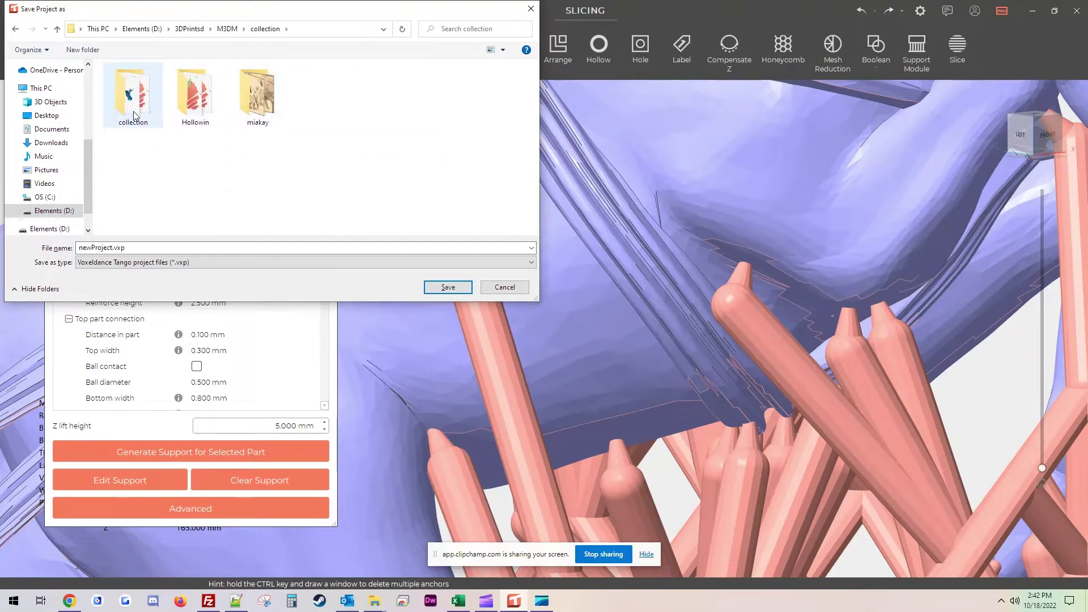
{"action": "left_click", "coordinate": [135, 116]}
{"action": "double_click", "coordinate": [134, 116]}
{"action": "double_click", "coordinate": [147, 106]}
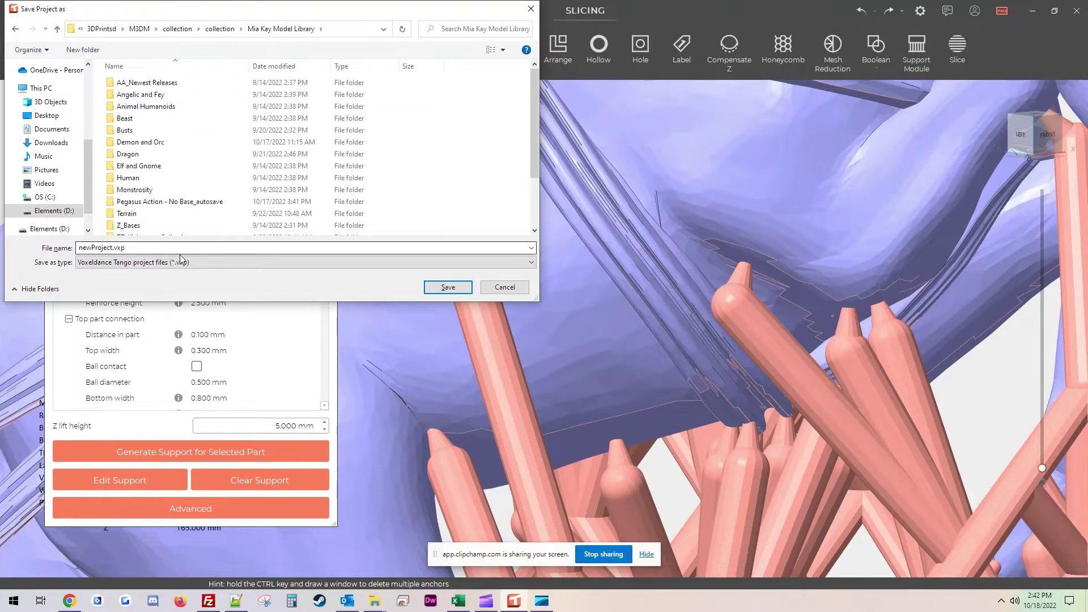
{"action": "type", "text": "unicorn"}
{"action": "key", "text": "Return"}
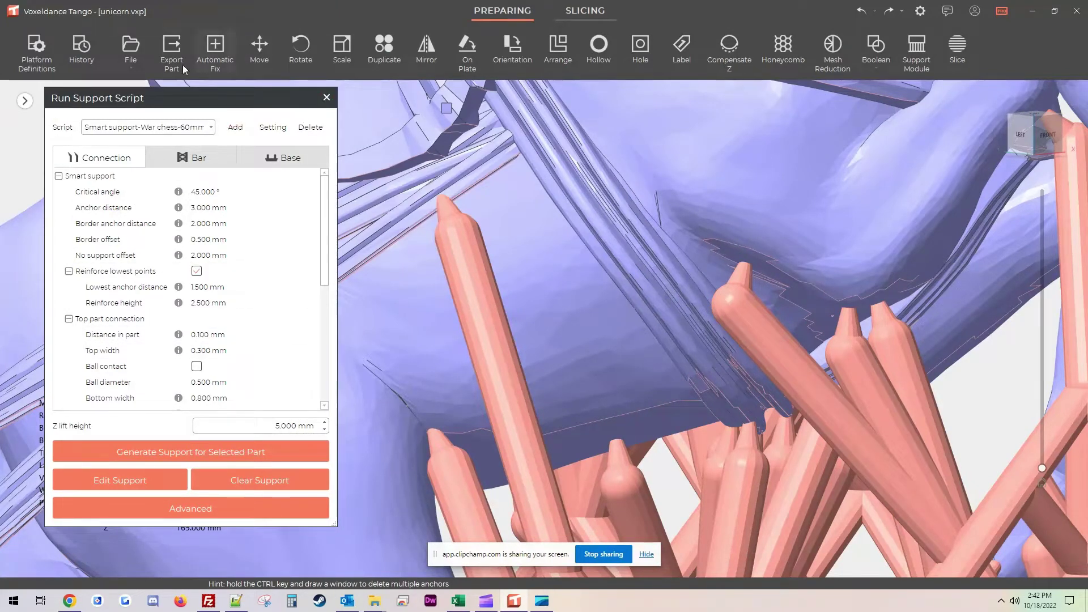
Export the supported unicorn as a merged binary STL, replacing the existing Unicorn Rearing - No Base file
{"action": "left_click", "coordinate": [171, 51]}
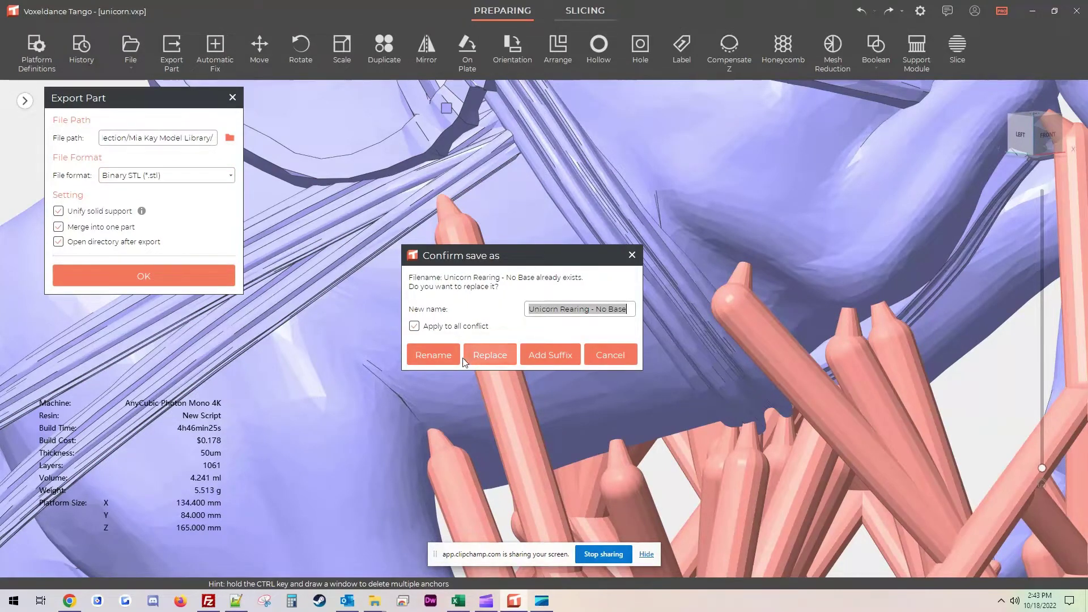
{"action": "left_click", "coordinate": [488, 356]}
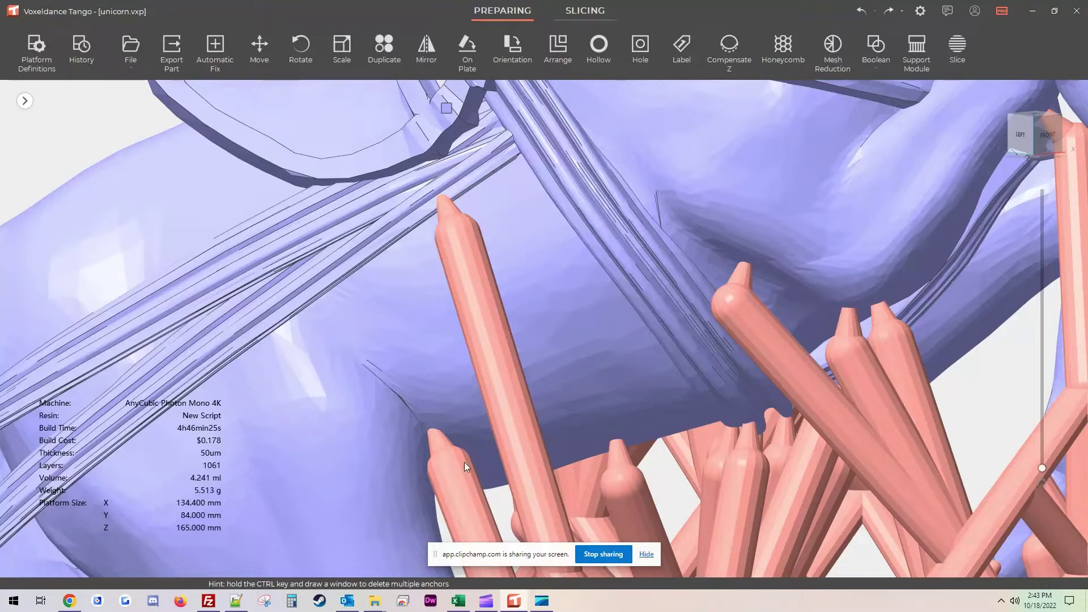
{"action": "left_click", "coordinate": [608, 558]}
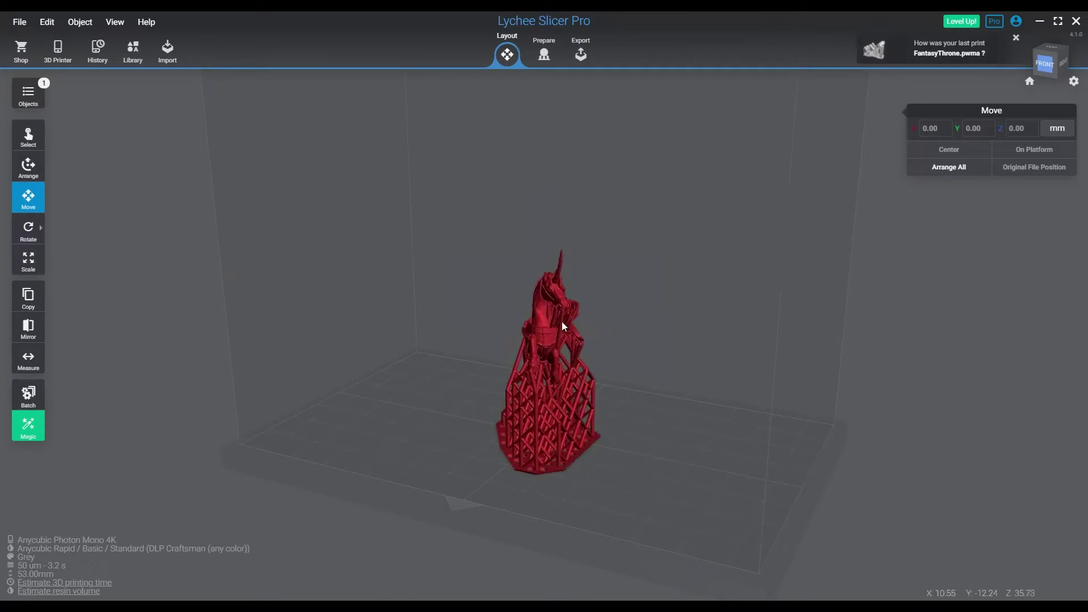
Switch to Lychee Slicer Pro, select the imported unicorn and view it with its supports in Prepare mode
{"action": "left_click_drag", "start_coordinate": [595, 459], "coordinate": [516, 464]}
{"action": "left_click", "coordinate": [539, 328]}
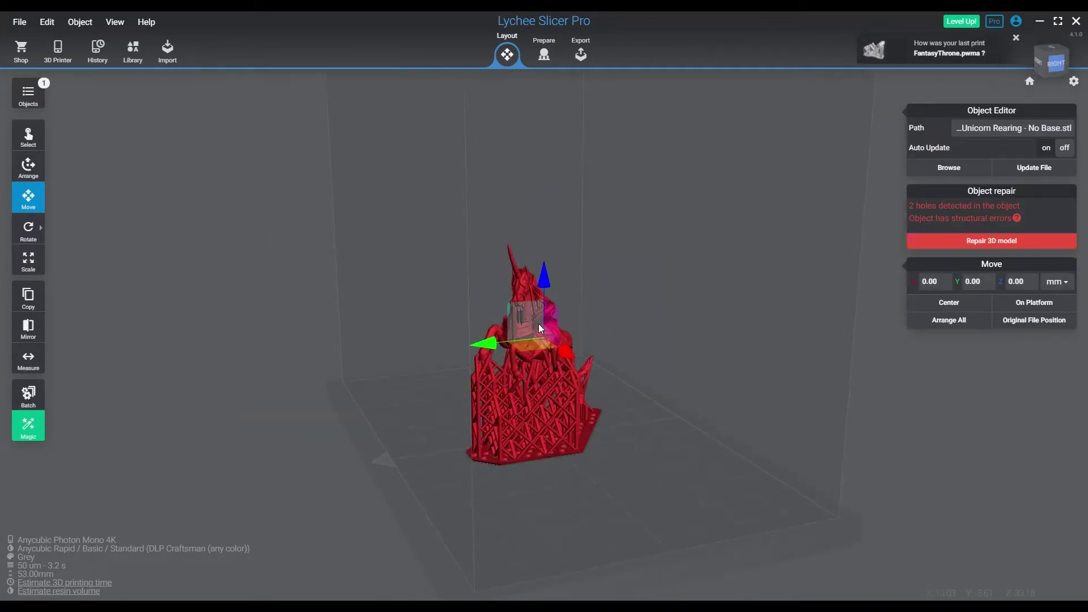
{"action": "left_click", "coordinate": [544, 53]}
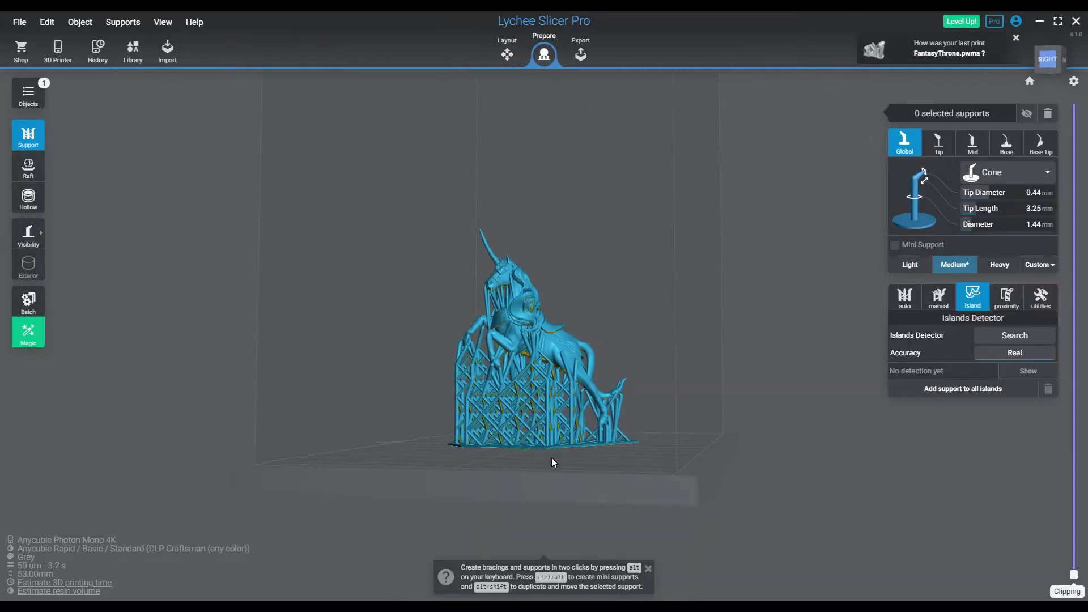
{"action": "left_click_drag", "start_coordinate": [596, 451], "coordinate": [723, 430]}
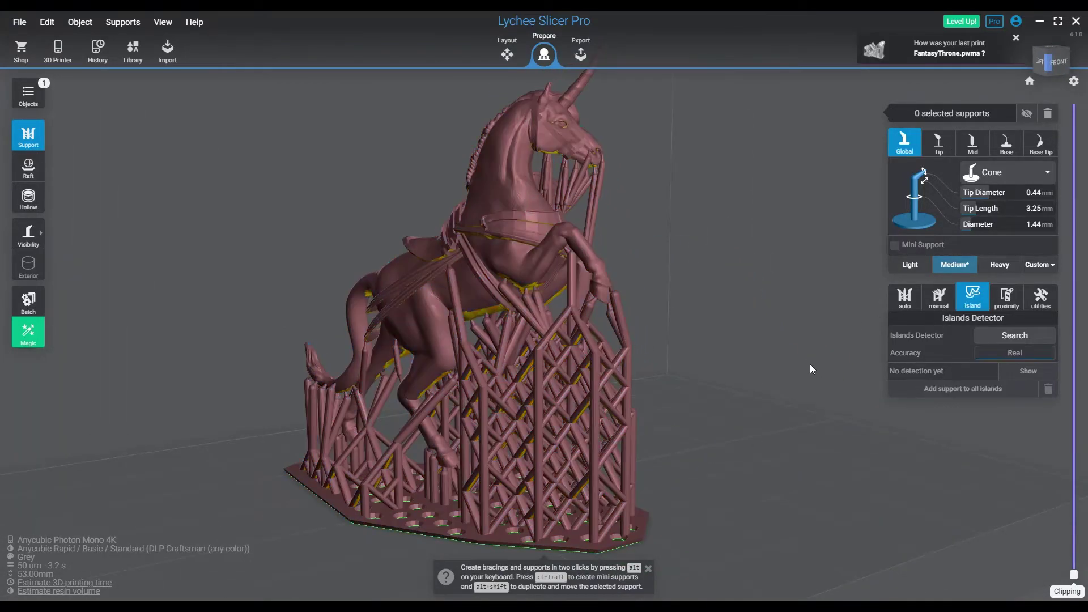
Choose the Light support preset and set its tip diameter to 0.15 mm
{"action": "left_click", "coordinate": [944, 270]}
{"action": "left_click", "coordinate": [898, 262]}
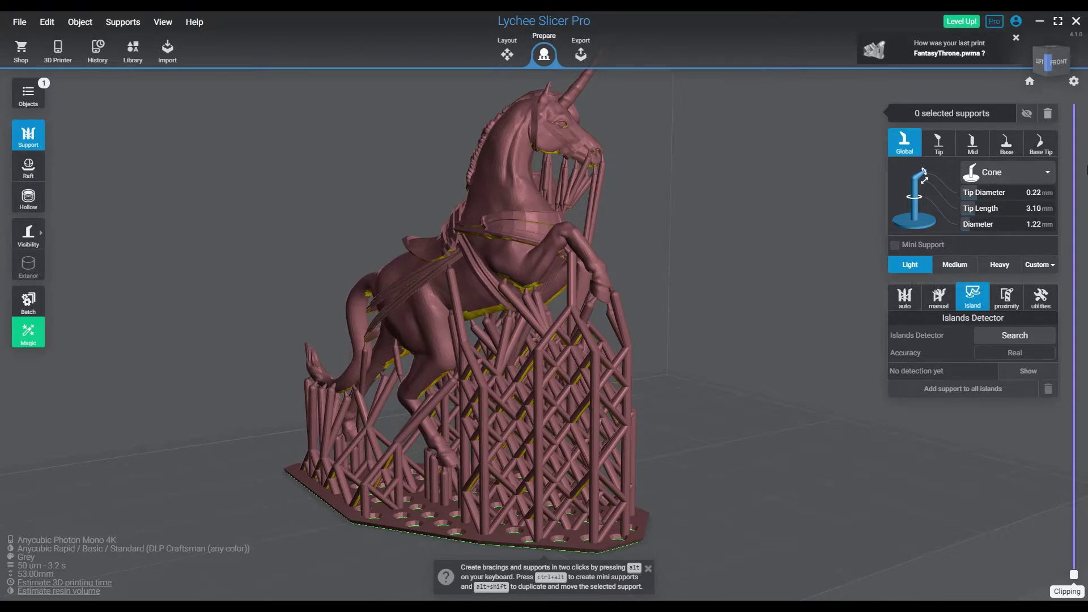
{"action": "type", "text": ".15"}
{"action": "key", "text": "Return"}
{"action": "left_click", "coordinate": [1037, 226]}
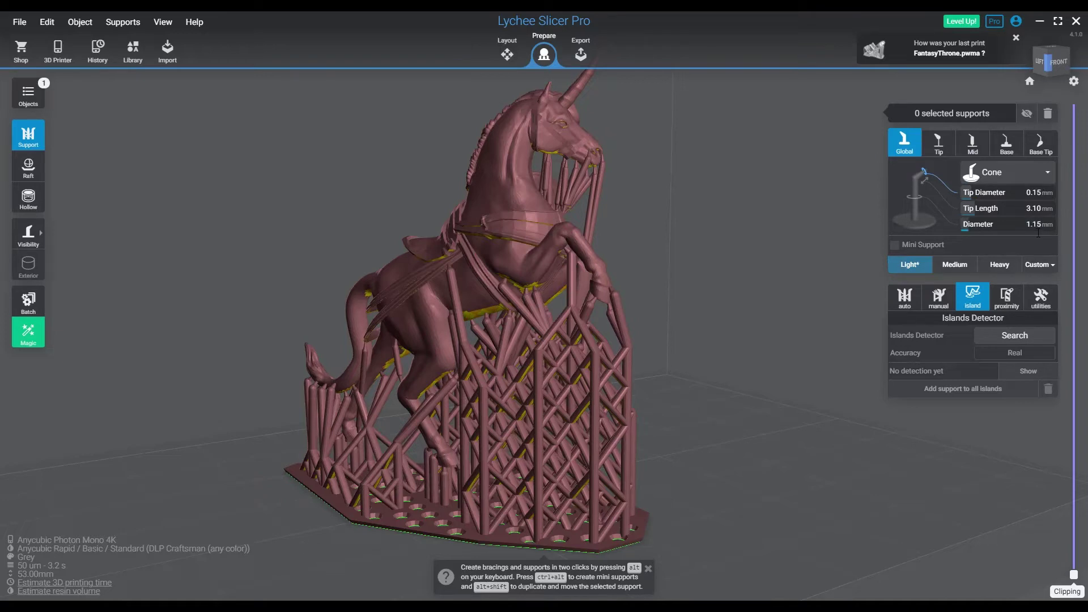
Set the Light preset's base thickness to 0.50 mm and return to the global support settings
{"action": "left_click", "coordinate": [1007, 143]}
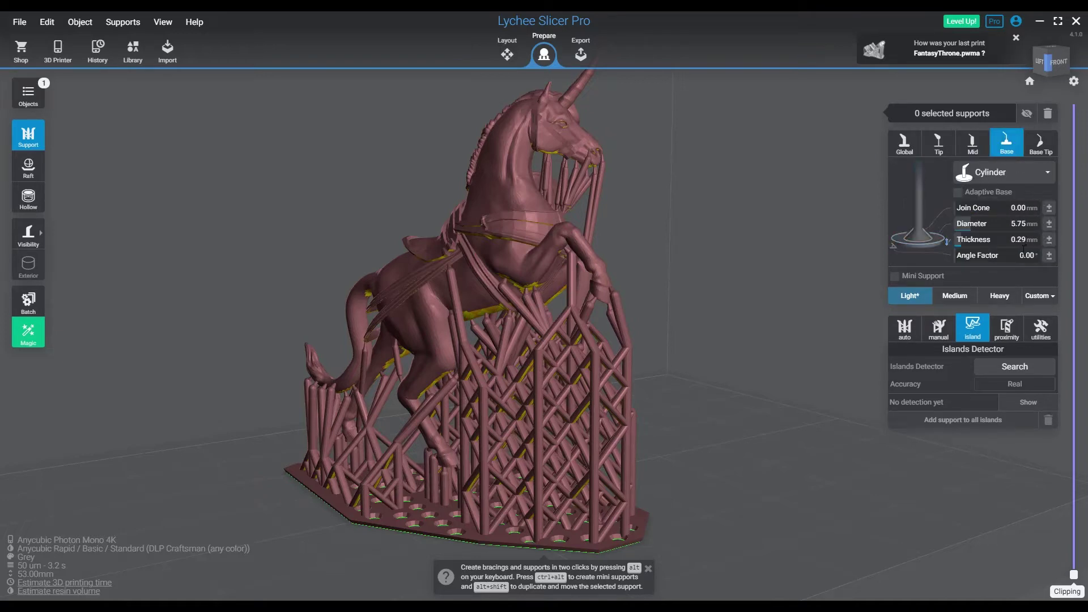
{"action": "left_click", "coordinate": [1023, 249]}
{"action": "type", "text": ".50"}
{"action": "key", "text": "Return"}
{"action": "left_click_drag", "start_coordinate": [736, 396], "coordinate": [699, 390]}
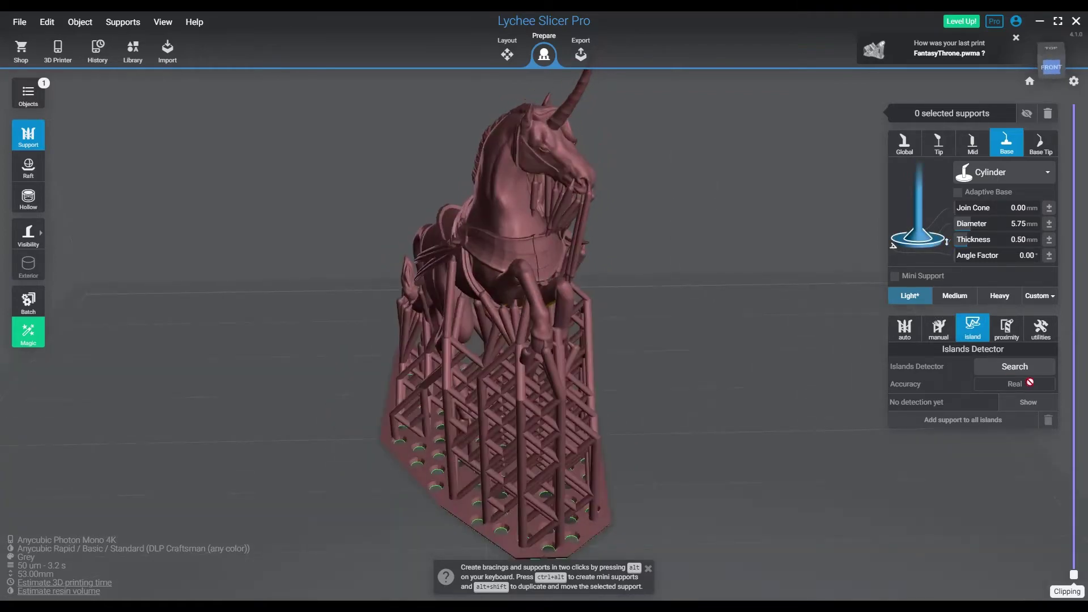
{"action": "left_click", "coordinate": [918, 143]}
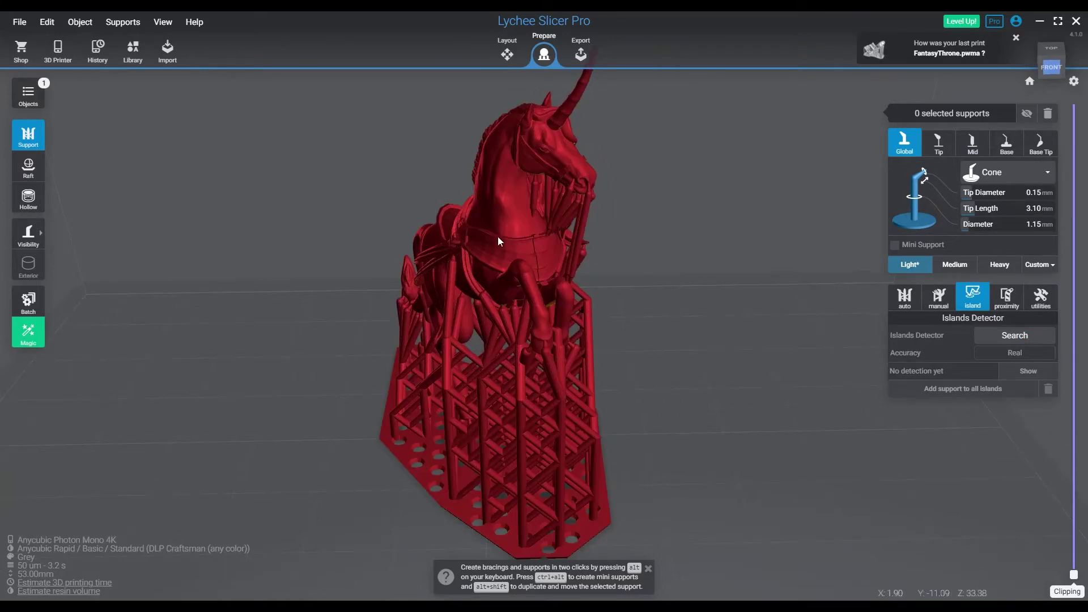
Search the unicorn for islands and display the detected unsupported areas on the model
{"action": "left_click", "coordinate": [1040, 340]}
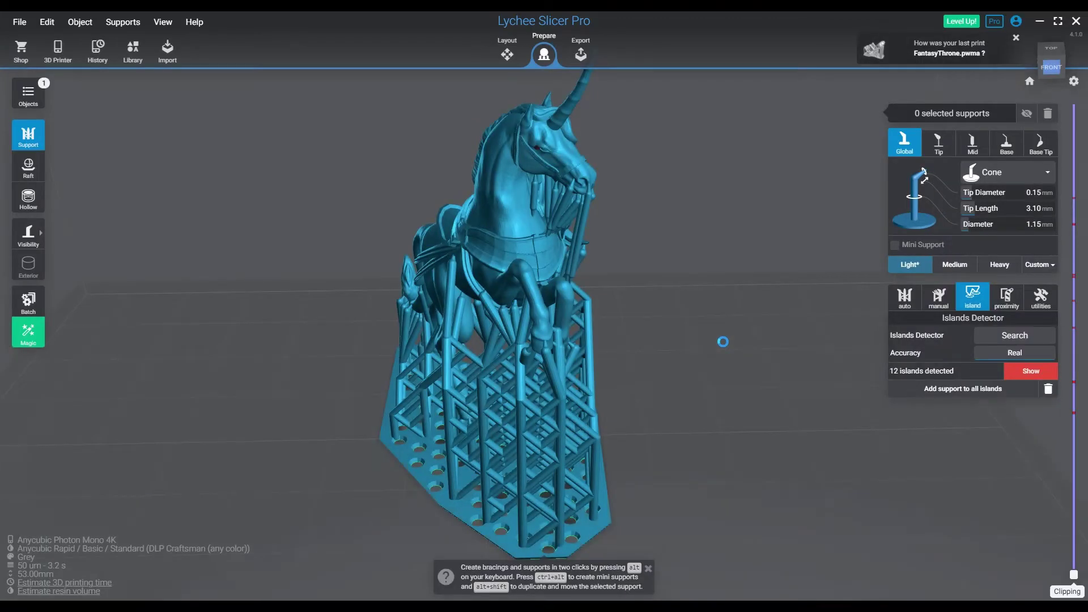
{"action": "right_click_drag", "start_coordinate": [683, 392], "coordinate": [377, 340]}
{"action": "left_click_drag", "start_coordinate": [727, 405], "coordinate": [520, 338]}
{"action": "scroll", "coordinate": [473, 247], "scroll_direction": "up", "scroll_amount": 5}
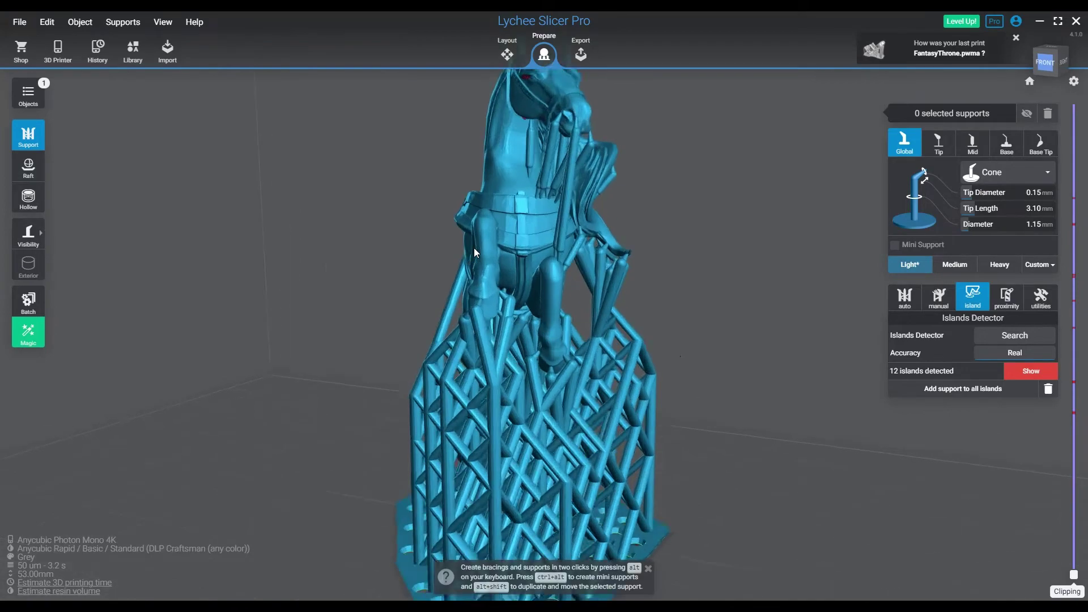
{"action": "scroll", "coordinate": [474, 247], "scroll_direction": "down", "scroll_amount": 3}
{"action": "left_click", "coordinate": [1035, 371]}
{"action": "left_click_drag", "start_coordinate": [573, 351], "coordinate": [583, 345]}
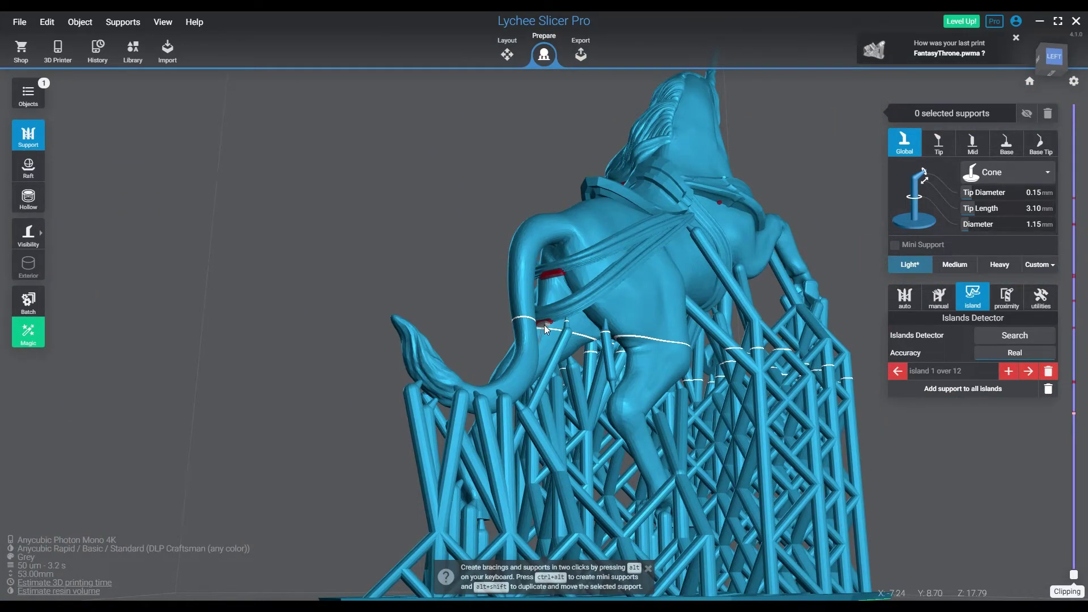
Support the lower island on the straps beneath the tail with a Light support and mini supports
{"action": "left_click", "coordinate": [544, 325], "text": "ctrl+alt"}
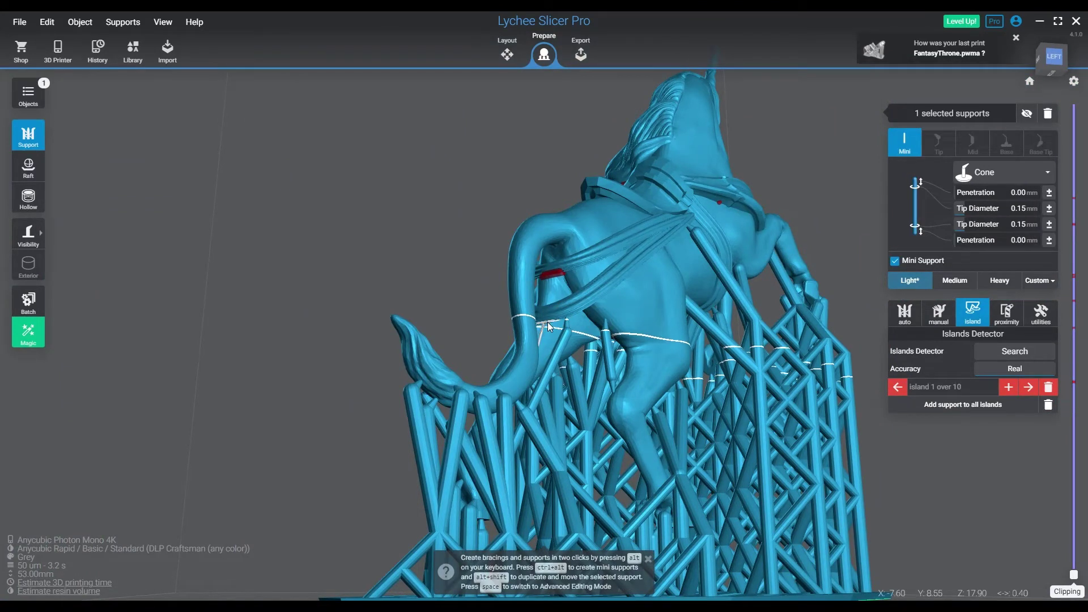
{"action": "left_click", "coordinate": [545, 323]}
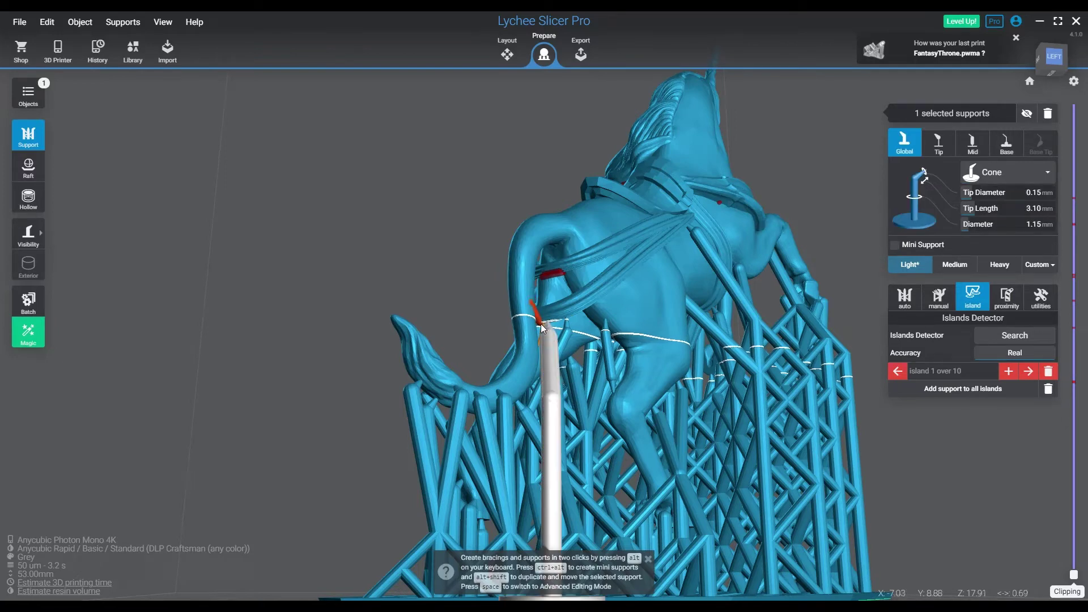
{"action": "key", "text": "ctrl+z"}
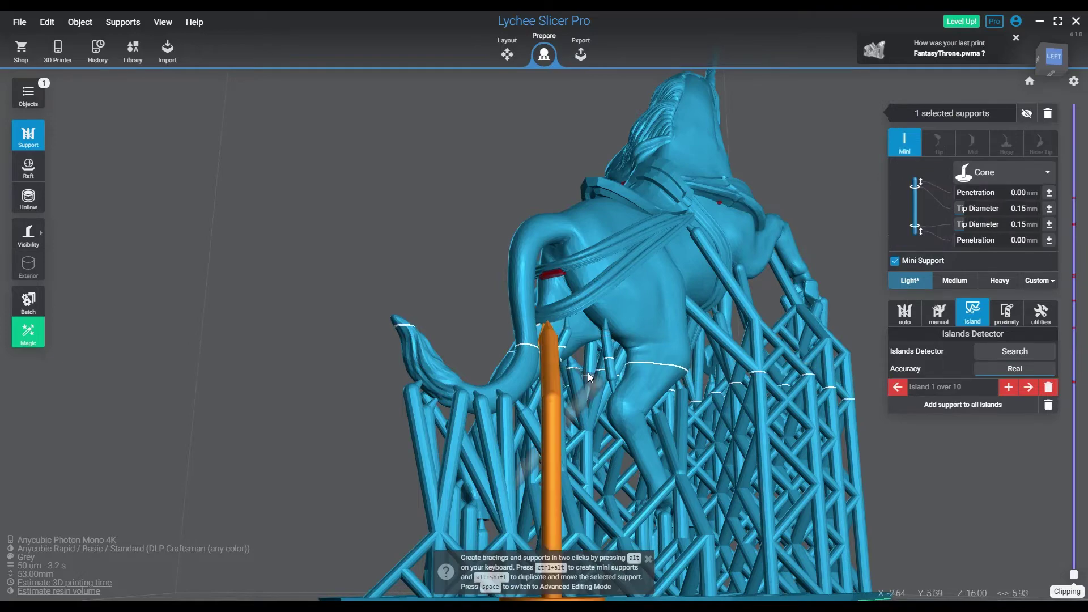
Add a Light support at the upper strap island beside the tail and connect mini supports to it
{"action": "right_click_drag", "start_coordinate": [588, 372], "coordinate": [644, 453]}
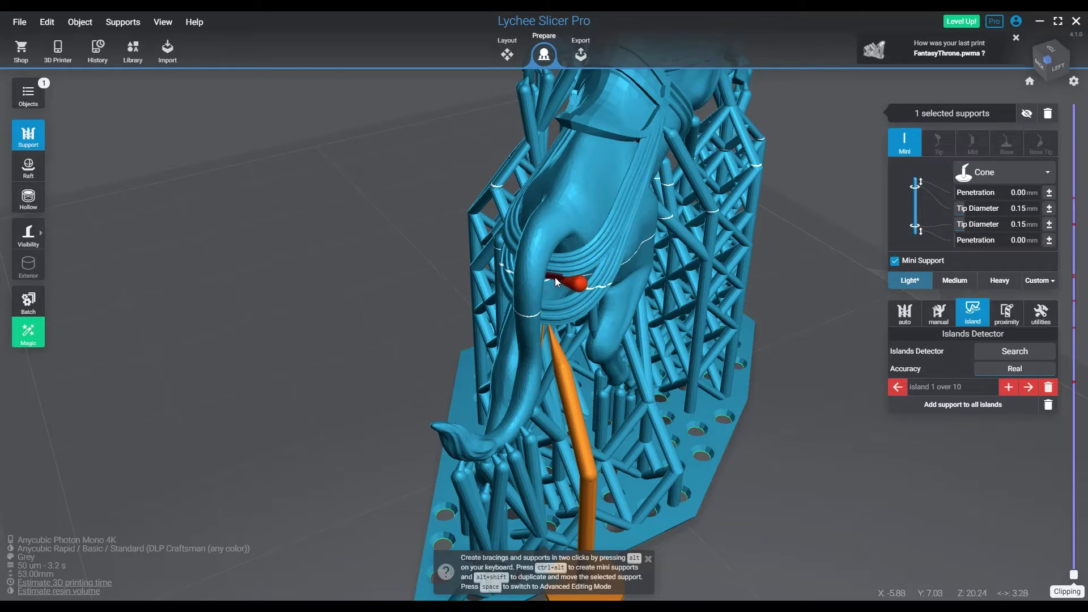
{"action": "right_click_drag", "start_coordinate": [550, 277], "coordinate": [543, 241]}
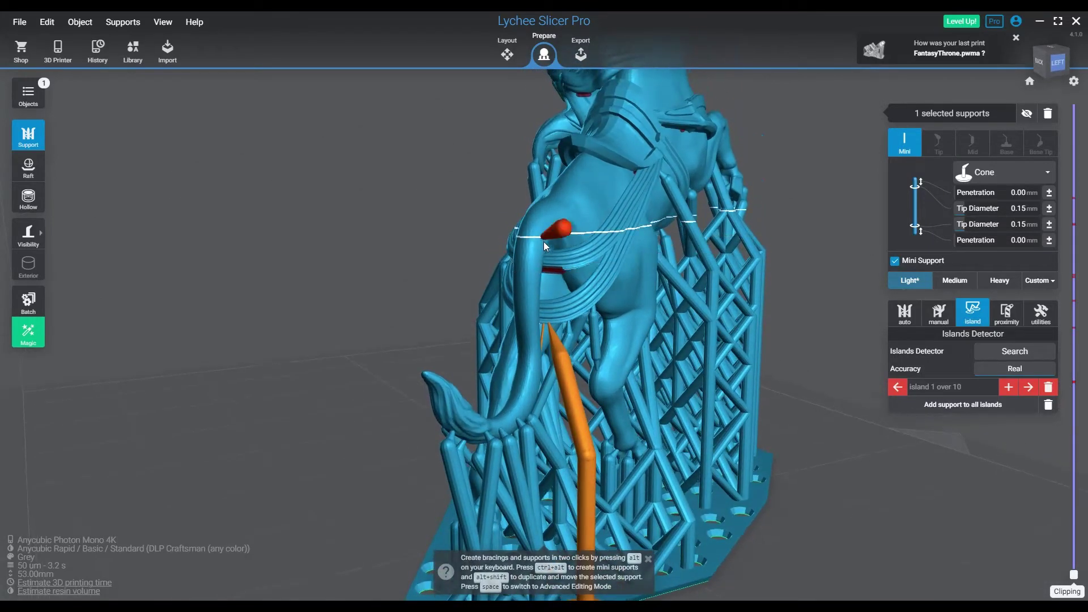
{"action": "left_click", "coordinate": [565, 268]}
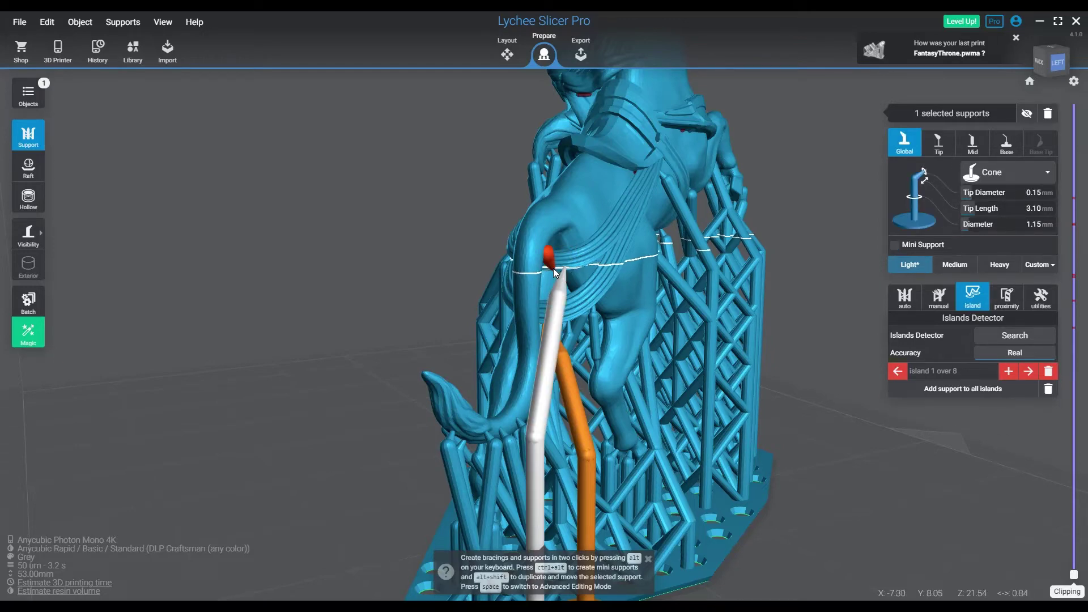
{"action": "left_click", "coordinate": [558, 276], "text": "ctrl+alt"}
{"action": "left_click", "coordinate": [546, 266], "text": "ctrl+alt"}
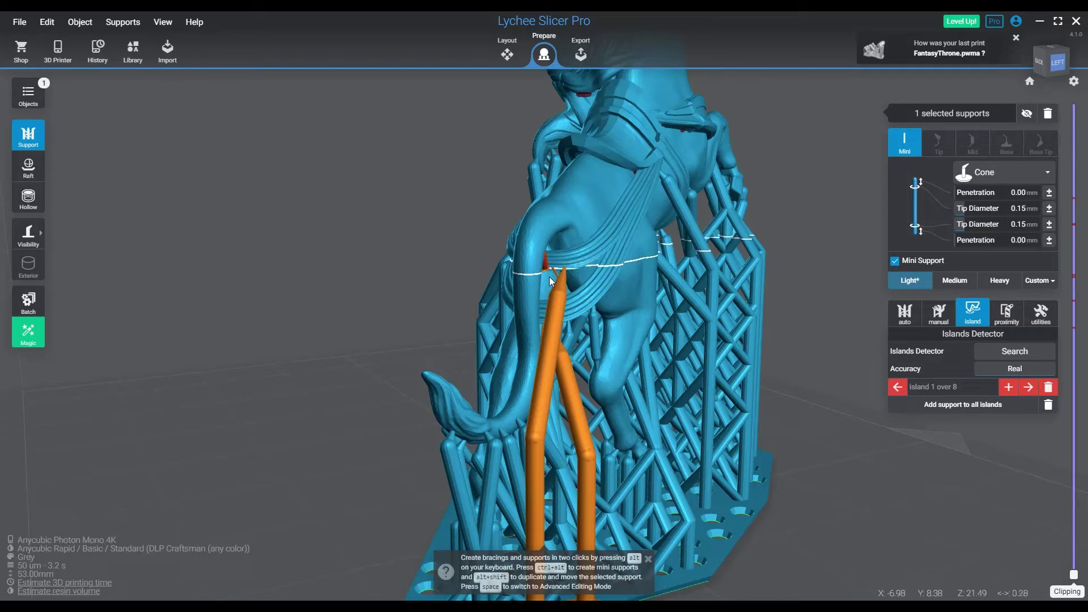
Add a Light support under the upper straps on the opposite side of the tail and branch mini supports from it
{"action": "right_click_drag", "start_coordinate": [561, 278], "coordinate": [721, 323]}
{"action": "left_click_drag", "start_coordinate": [720, 319], "coordinate": [713, 309]}
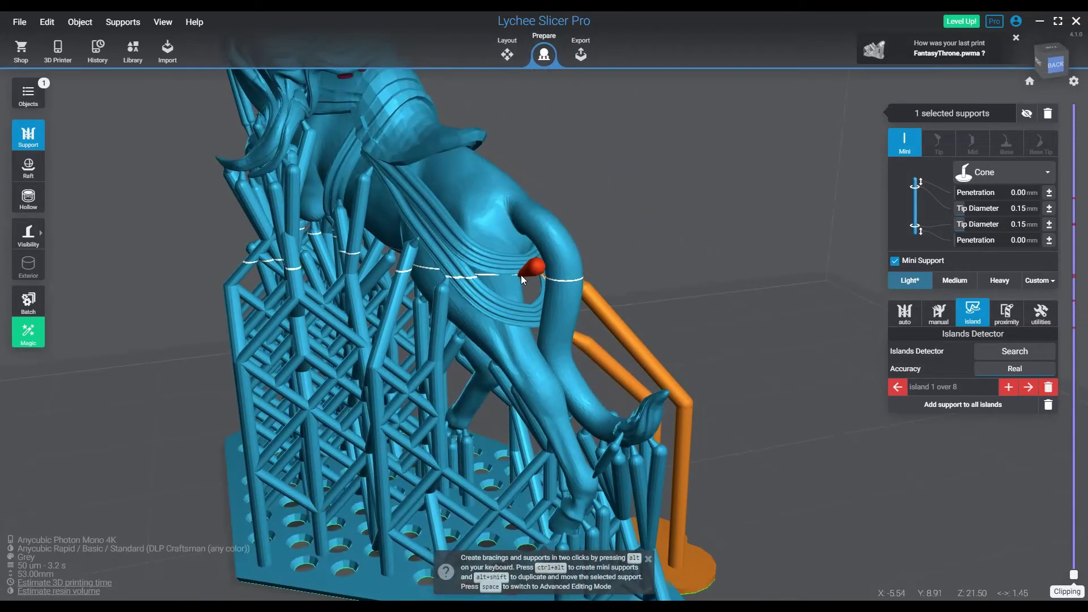
{"action": "left_click", "coordinate": [521, 274]}
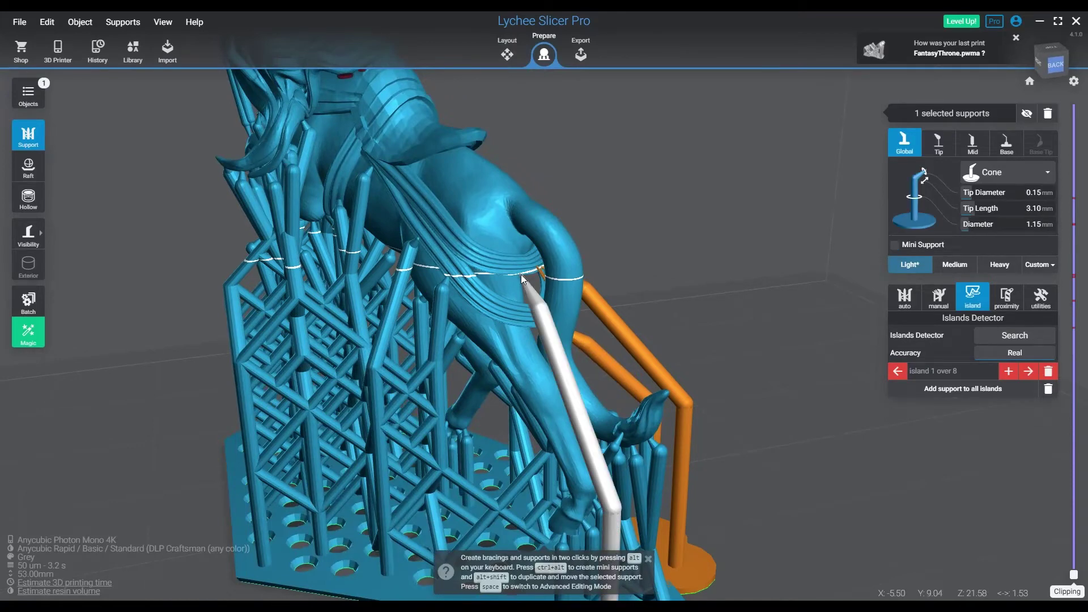
{"action": "left_click", "coordinate": [526, 267], "text": "ctrl+alt"}
{"action": "left_click", "coordinate": [525, 281], "text": "ctrl+alt"}
{"action": "left_click", "coordinate": [524, 281], "text": "ctrl+alt"}
{"action": "left_click", "coordinate": [521, 267], "text": "ctrl+alt"}
{"action": "left_click", "coordinate": [525, 281], "text": "ctrl+alt"}
{"action": "left_click", "coordinate": [532, 267], "text": "ctrl+alt"}
Add more mini supports from the first upper support's tip to the neighbouring straps beside the tail
{"action": "right_click_drag", "start_coordinate": [640, 307], "coordinate": [446, 308]}
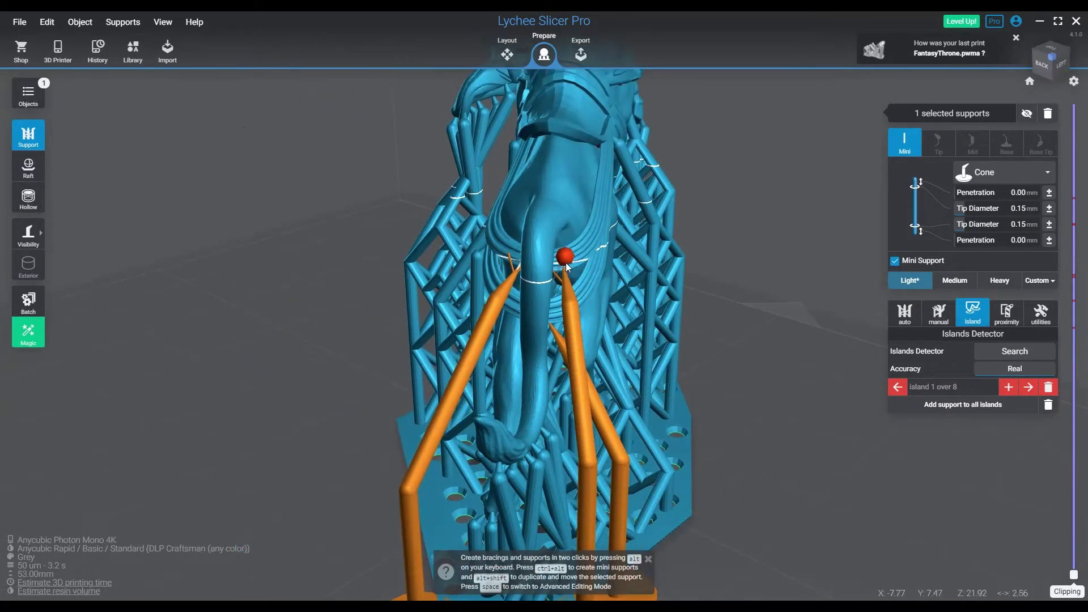
{"action": "left_click", "coordinate": [568, 288], "text": "ctrl+alt"}
{"action": "left_click", "coordinate": [568, 287], "text": "ctrl+alt"}
{"action": "left_click", "coordinate": [556, 262], "text": "ctrl+alt"}
{"action": "left_click", "coordinate": [566, 285], "text": "ctrl+alt"}
{"action": "key", "text": "ctrl+alt"}
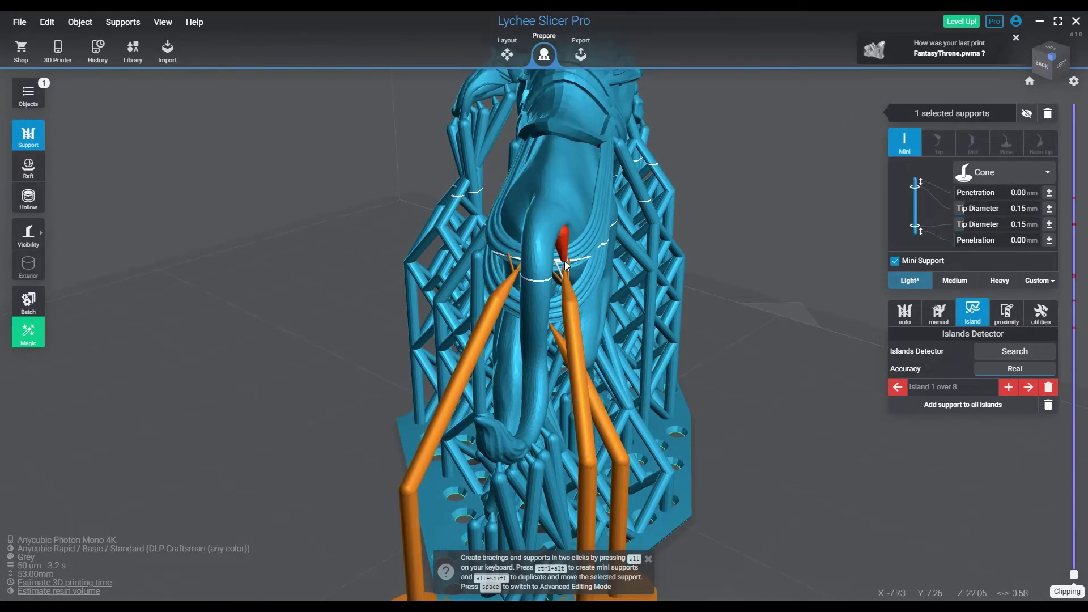
{"action": "left_click", "coordinate": [565, 265]}
{"action": "right_click_drag", "start_coordinate": [626, 308], "coordinate": [414, 296]}
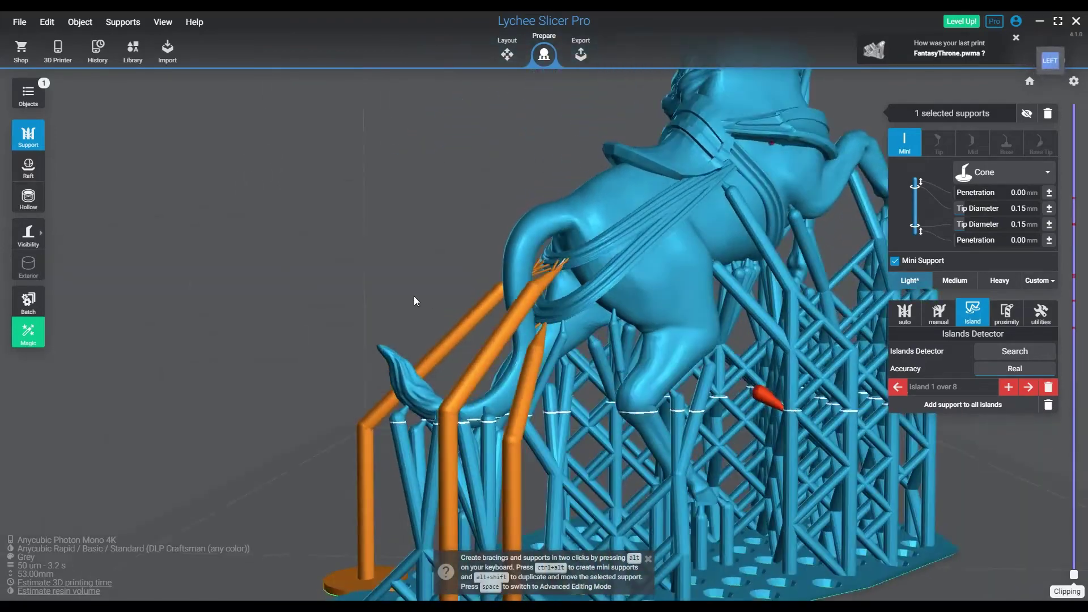
Add another mini support from the lower Light support's tip to the straps beneath the tail and inspect the tail supports
{"action": "left_click", "coordinate": [542, 330], "text": "ctrl+alt"}
{"action": "left_click", "coordinate": [560, 309], "text": "ctrl+alt"}
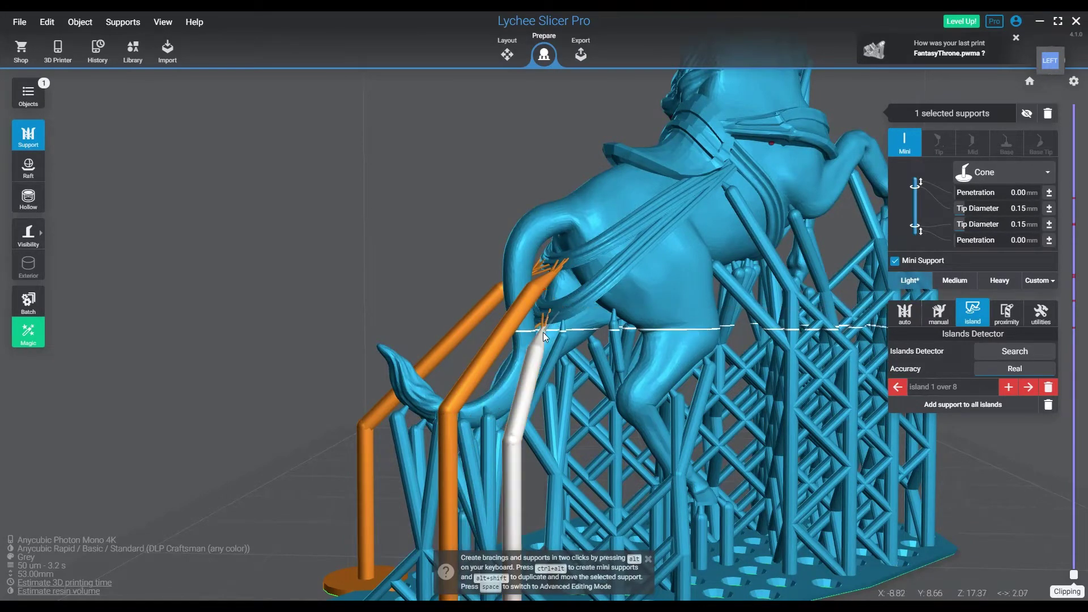
{"action": "right_click_drag", "start_coordinate": [543, 332], "coordinate": [624, 375]}
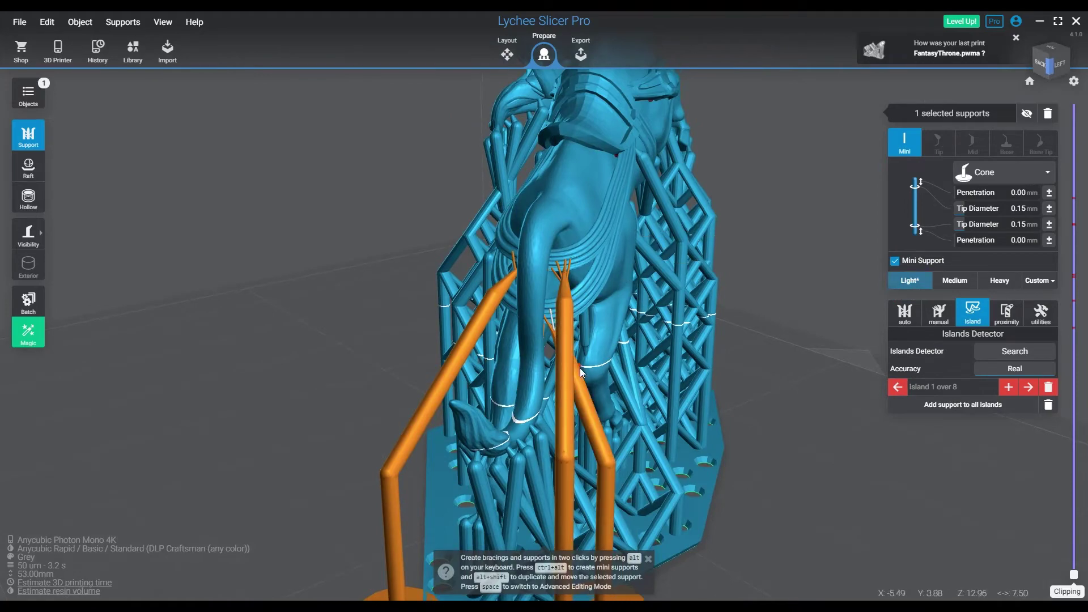
{"action": "key", "text": "Escape"}
{"action": "right_click_drag", "start_coordinate": [626, 365], "coordinate": [662, 396]}
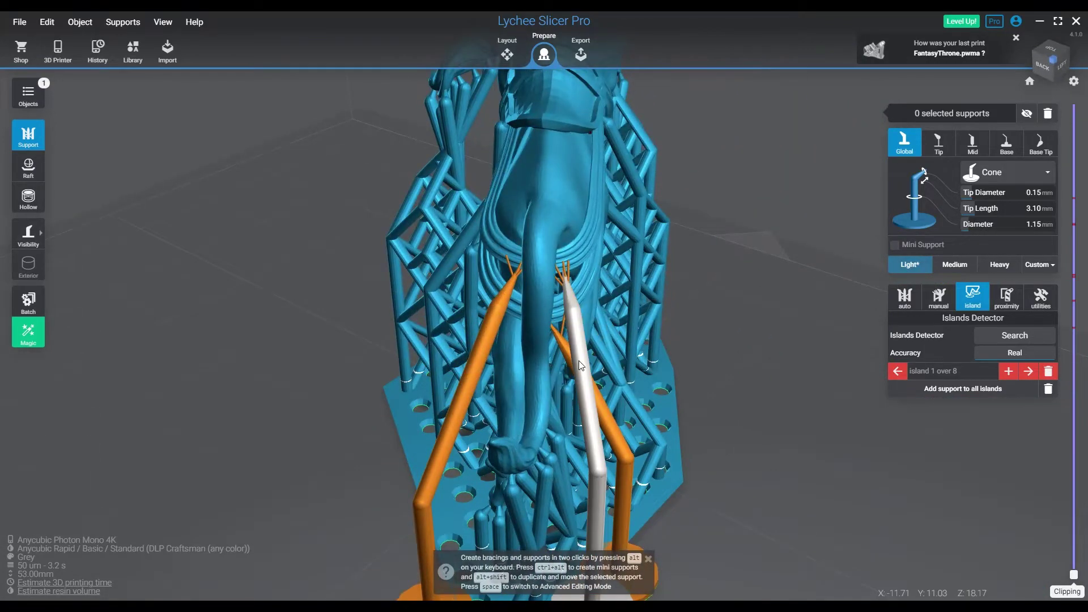
{"action": "left_click", "coordinate": [579, 361]}
{"action": "right_click_drag", "start_coordinate": [660, 381], "coordinate": [519, 402]}
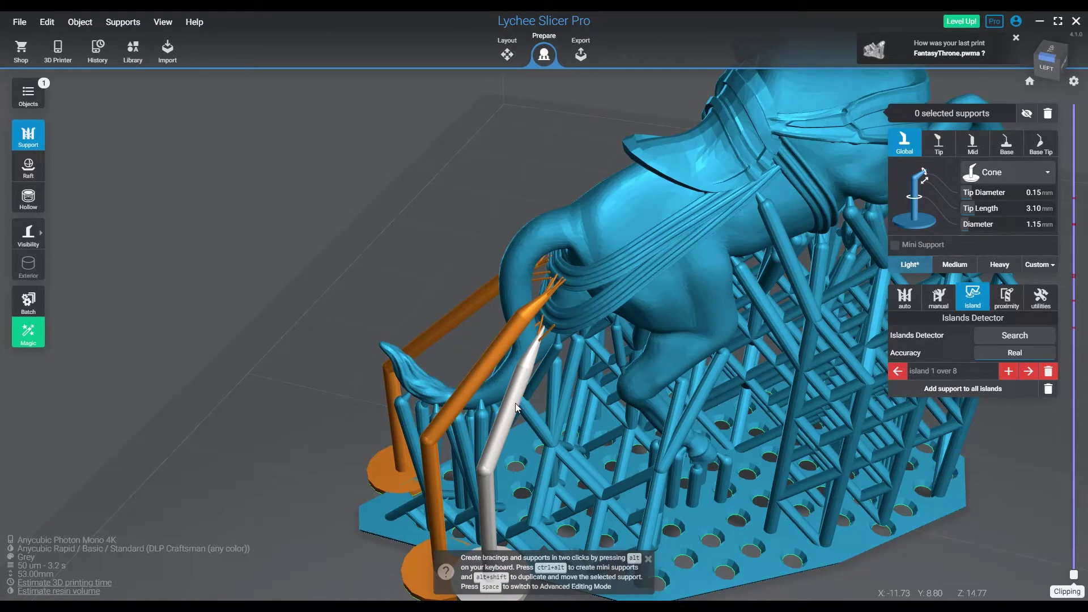
{"action": "left_click", "coordinate": [515, 407]}
Support the islands under the rear mane curl and the chest harness with mini supports, and the throat island with a Light support
{"action": "left_click", "coordinate": [1029, 372]}
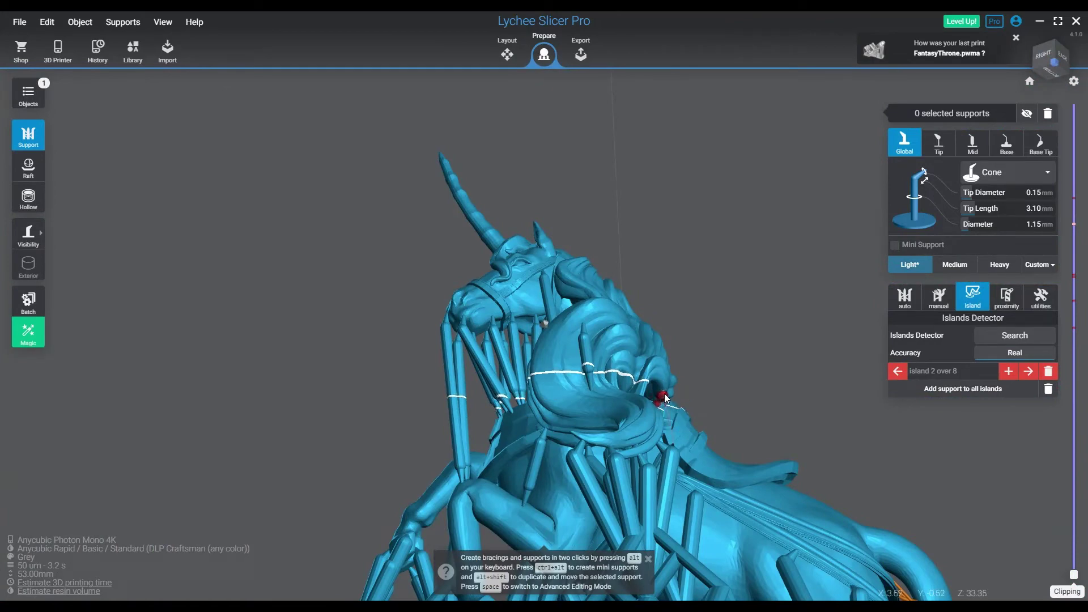
{"action": "left_click", "coordinate": [665, 401], "text": "ctrl+alt"}
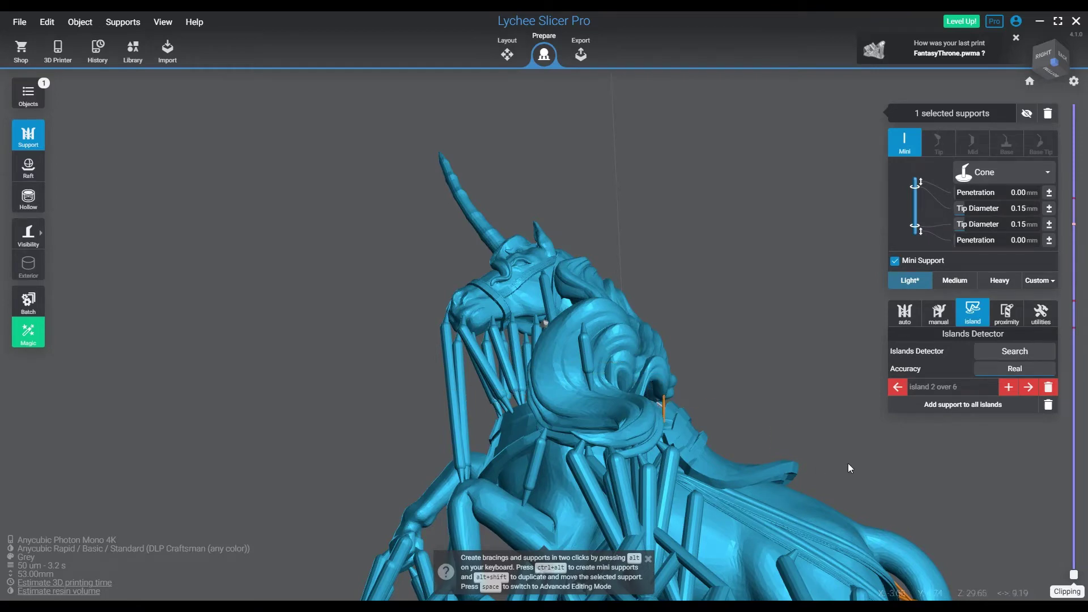
{"action": "left_click", "coordinate": [1033, 389]}
{"action": "right_click_drag", "start_coordinate": [558, 335], "coordinate": [580, 374]}
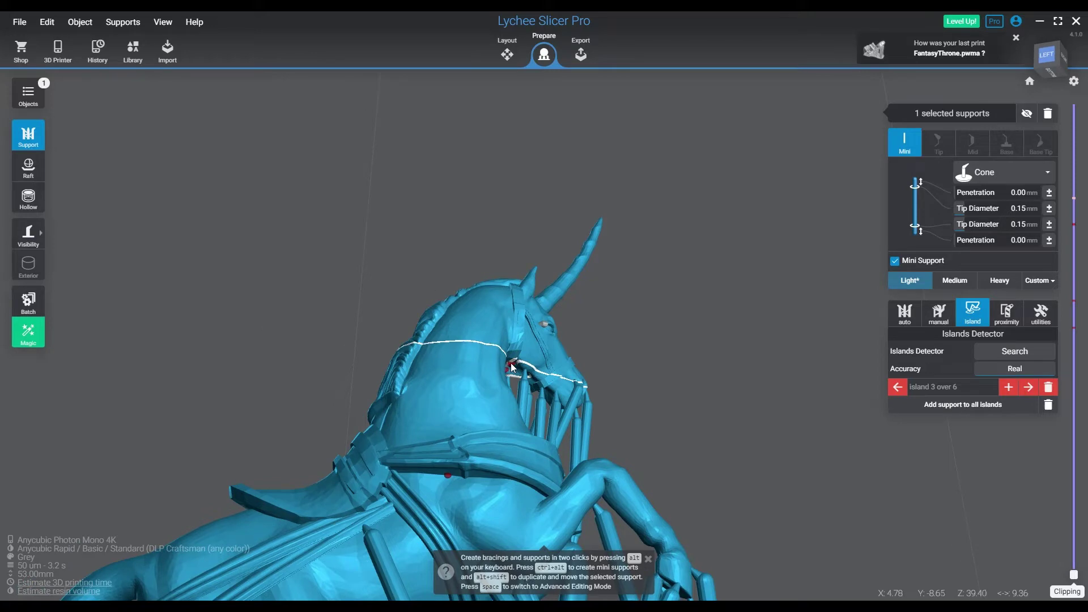
{"action": "left_click", "coordinate": [511, 367]}
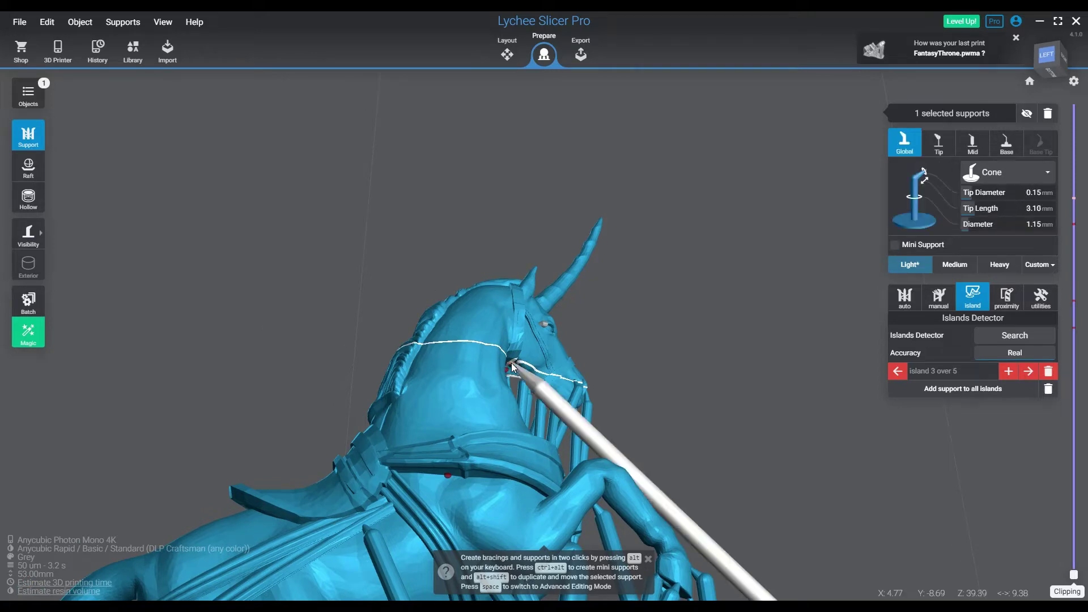
{"action": "left_click", "coordinate": [447, 474], "text": "ctrl+alt"}
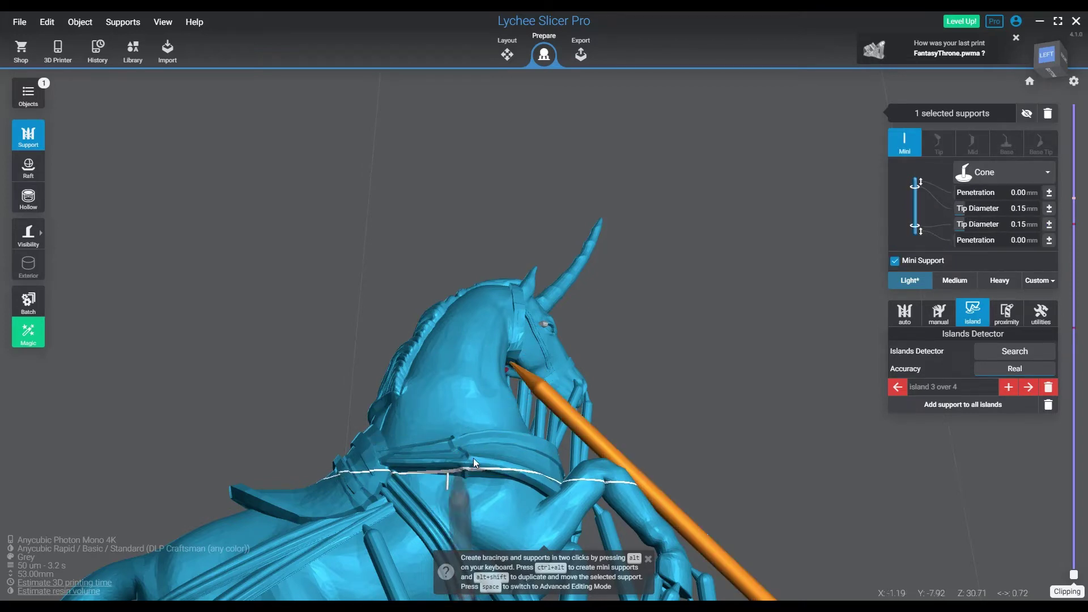
Add a Light support beside the left eye and branch mini supports along its upper eyelid and corners
{"action": "left_click", "coordinate": [542, 327]}
{"action": "left_click_drag", "start_coordinate": [553, 341], "coordinate": [564, 370]}
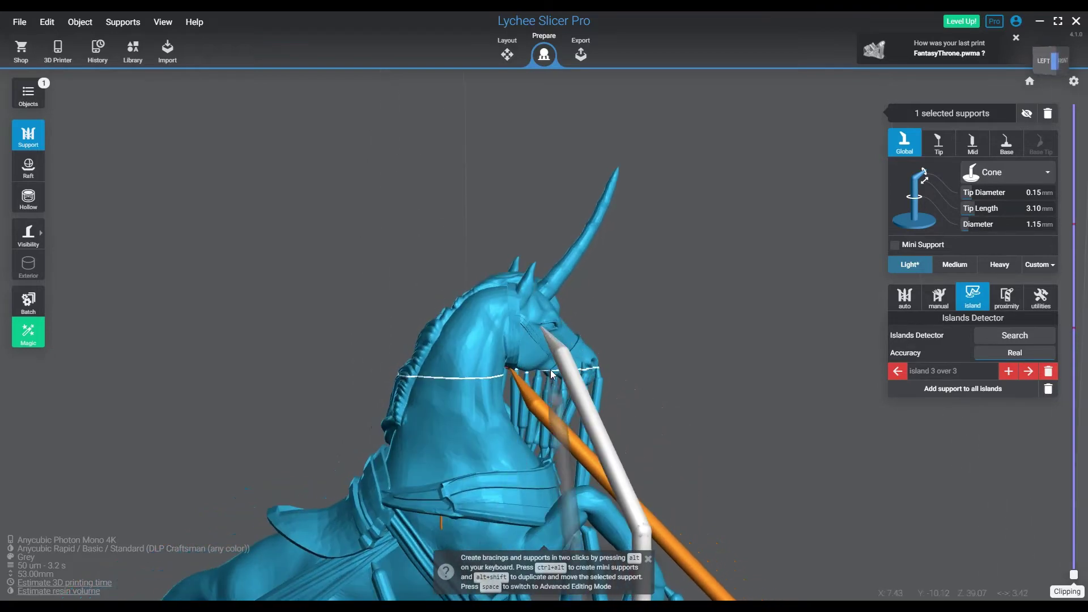
{"action": "scroll", "coordinate": [562, 336], "scroll_direction": "up", "scroll_amount": 5}
{"action": "scroll", "coordinate": [562, 337], "scroll_direction": "up", "scroll_amount": 8}
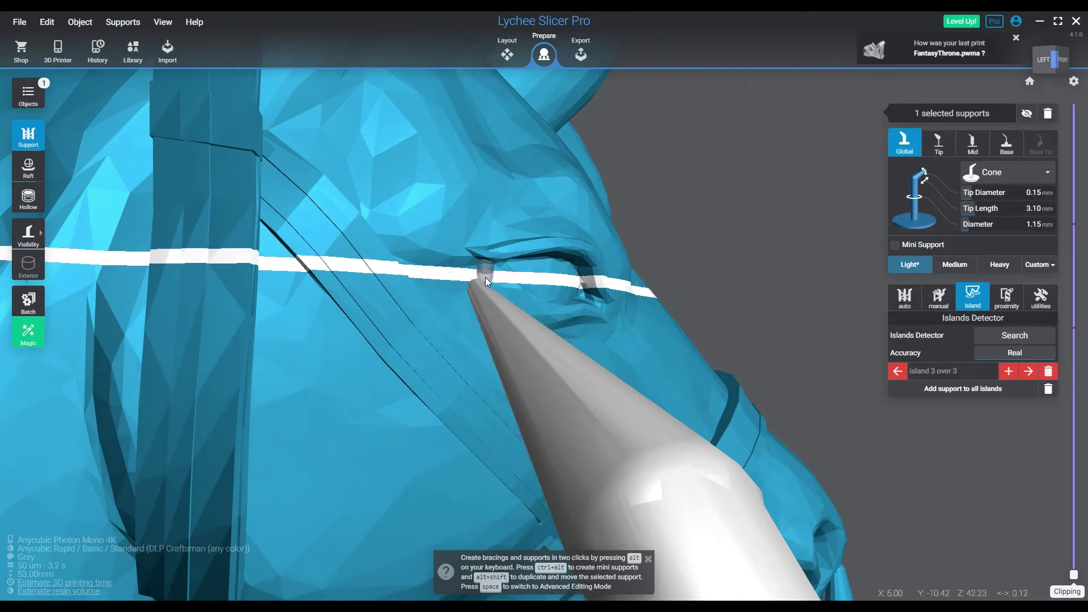
{"action": "left_click", "coordinate": [483, 287], "text": "ctrl+alt"}
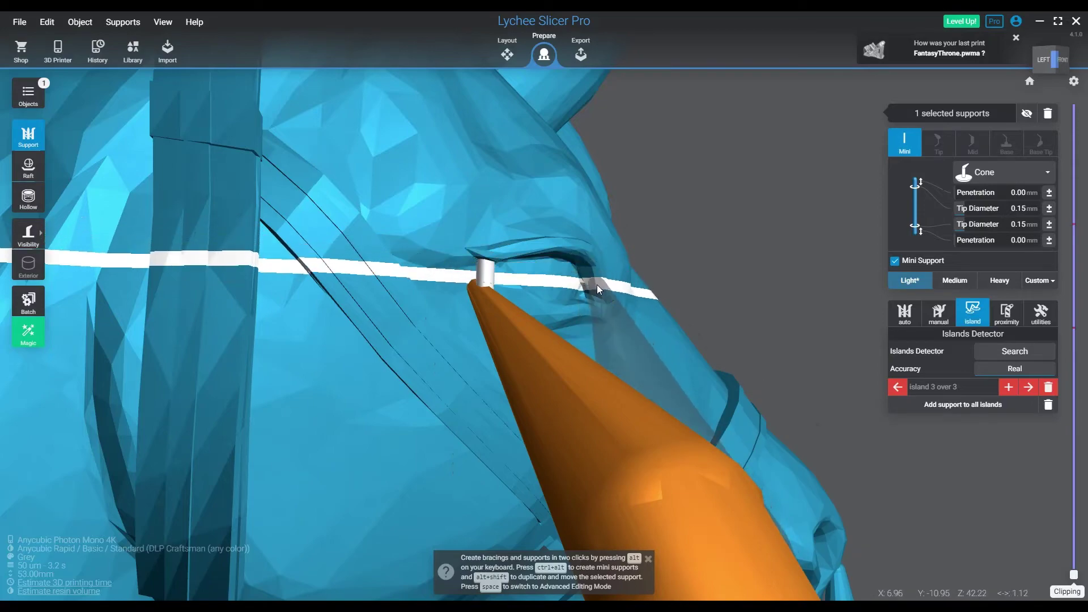
{"action": "left_click", "coordinate": [601, 288], "text": "ctrl+alt"}
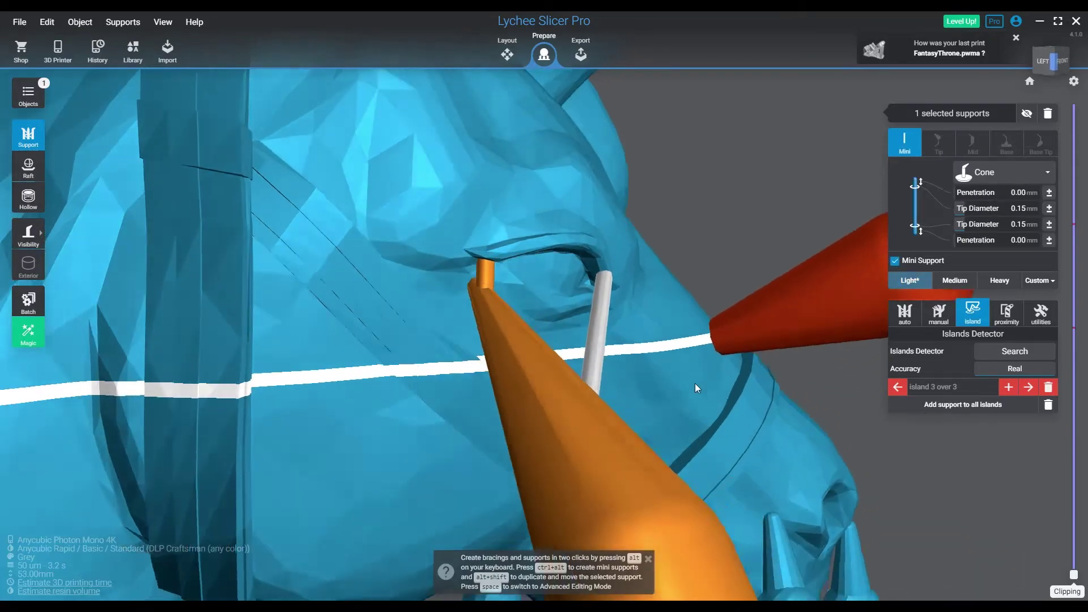
{"action": "left_click_drag", "start_coordinate": [695, 383], "coordinate": [587, 248]}
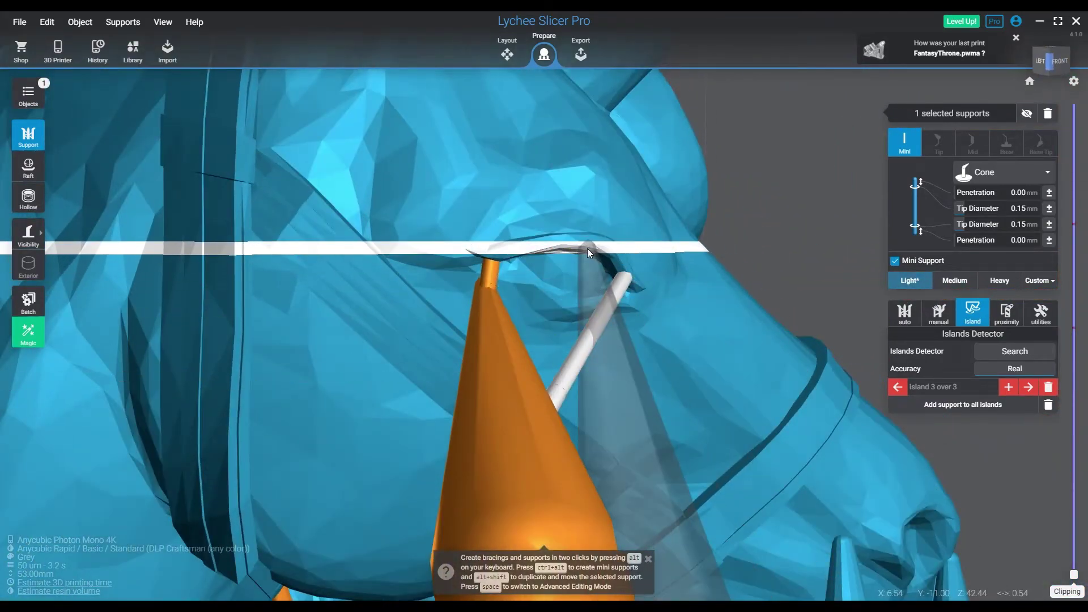
{"action": "left_click", "coordinate": [587, 248], "text": "ctrl+alt"}
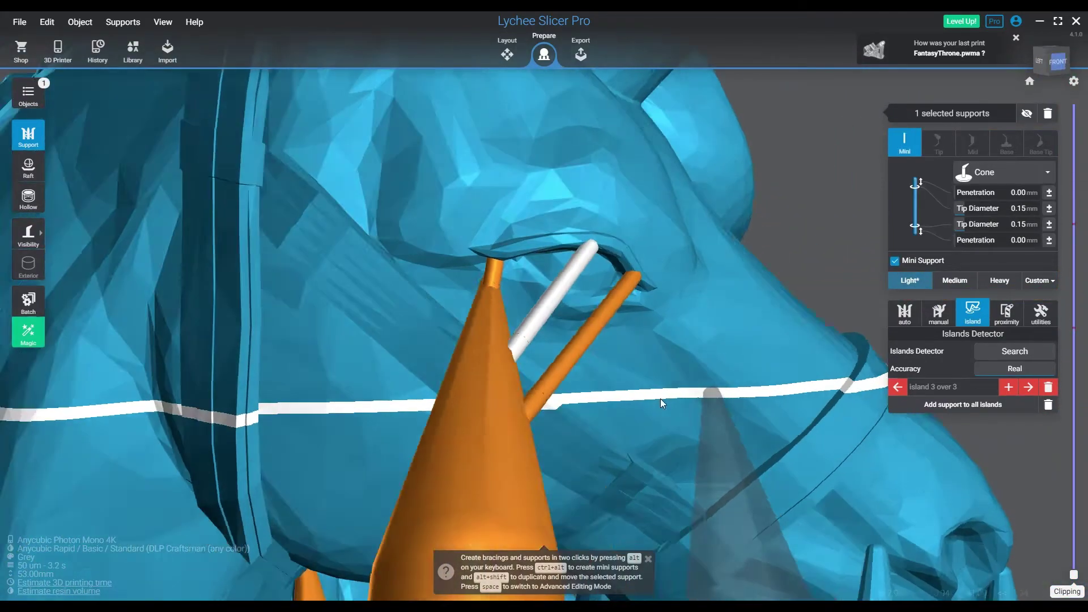
Add a Light support beneath the right eye and connect three mini supports from its tip along the upper eyelid
{"action": "left_click_drag", "start_coordinate": [661, 400], "coordinate": [283, 379]}
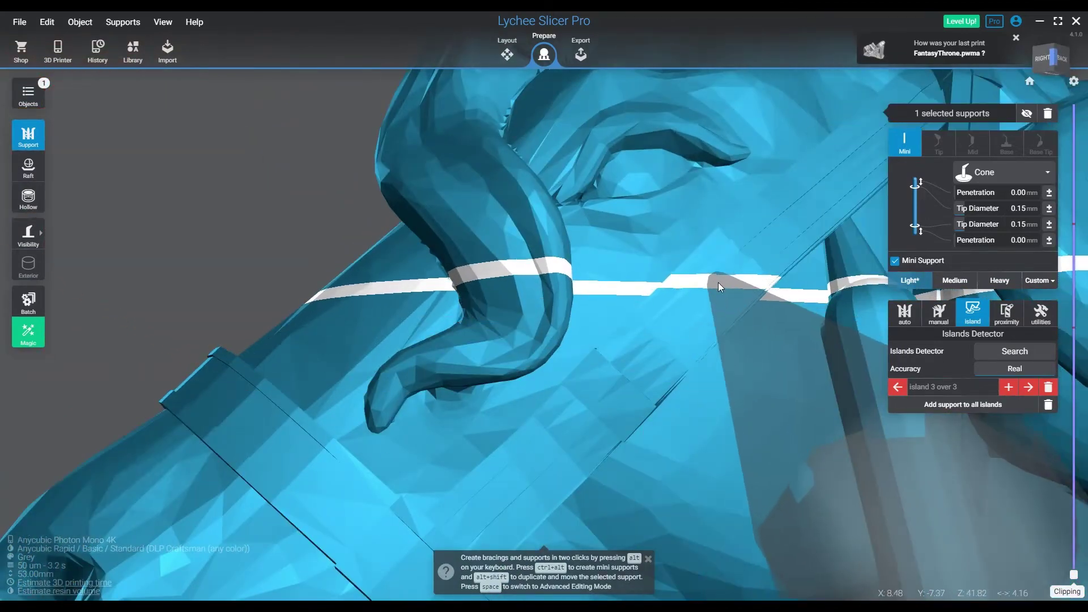
{"action": "left_click", "coordinate": [719, 283]}
{"action": "left_click_drag", "start_coordinate": [584, 182], "coordinate": [642, 134]}
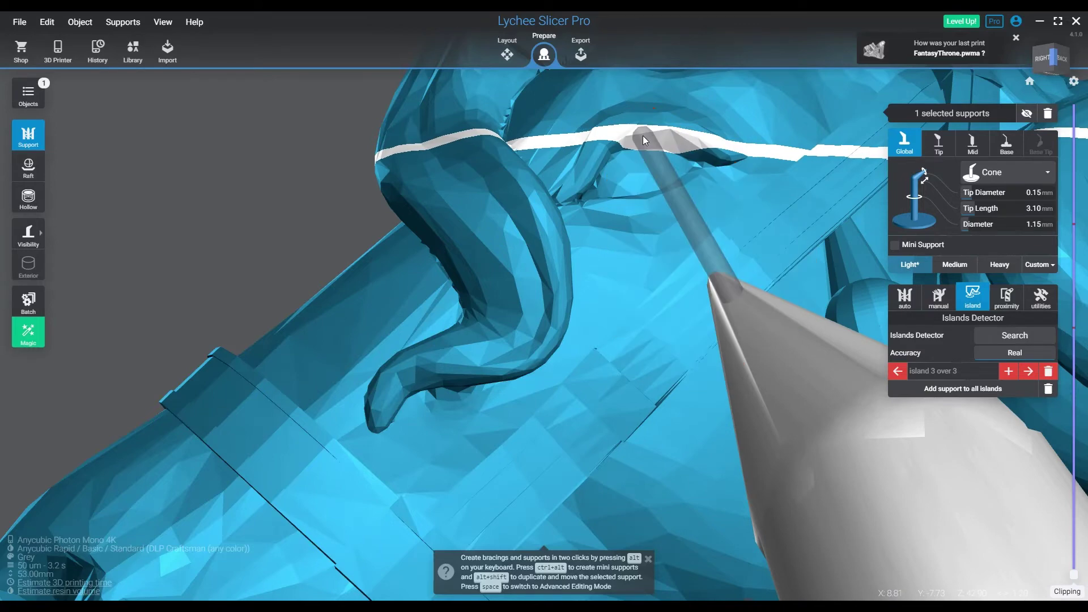
{"action": "left_click", "coordinate": [643, 135], "text": "ctrl+alt"}
{"action": "left_click", "coordinate": [742, 301], "text": "ctrl+alt"}
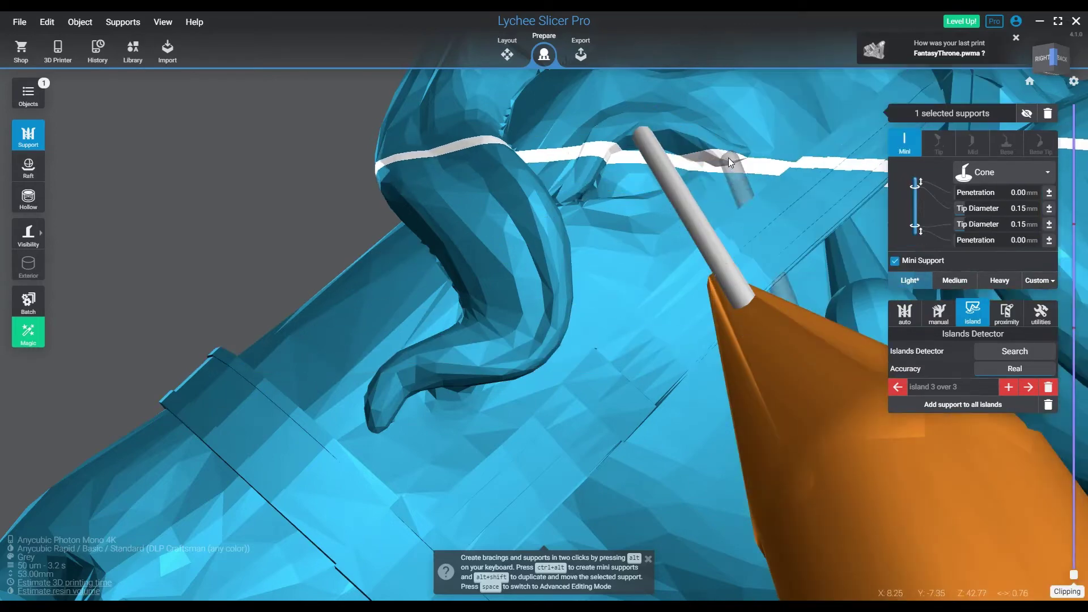
{"action": "left_click", "coordinate": [727, 157]}
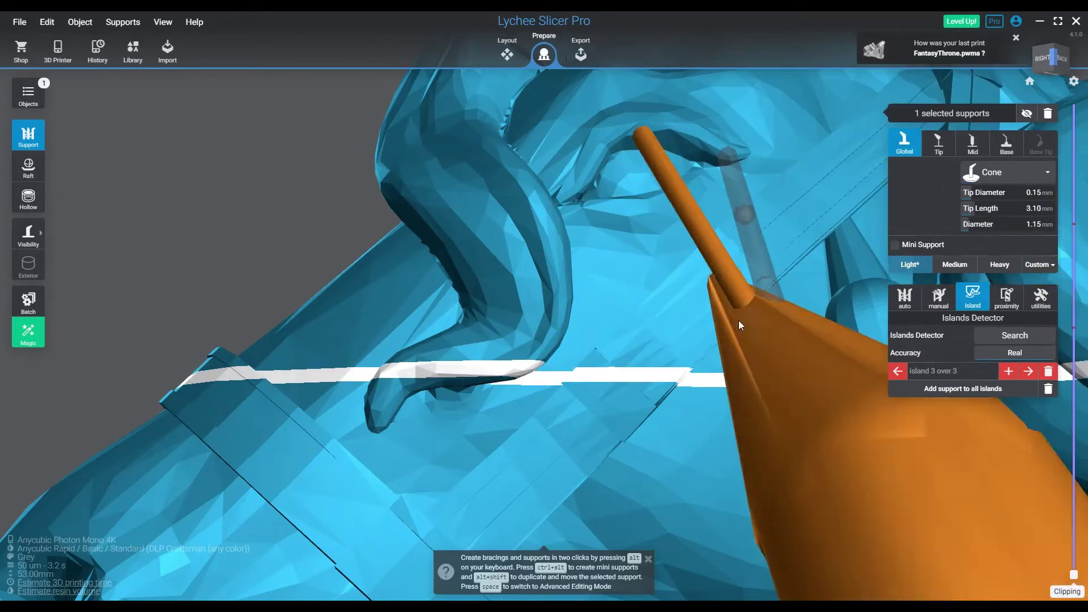
{"action": "right_click_drag", "start_coordinate": [655, 279], "coordinate": [691, 308]}
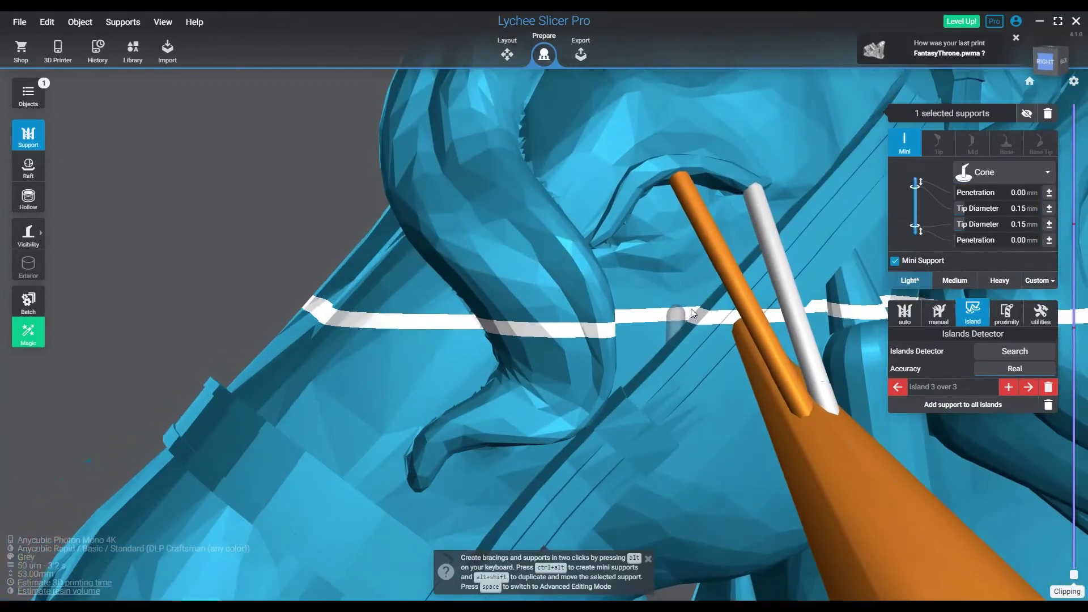
{"action": "left_click_drag", "start_coordinate": [608, 232], "coordinate": [739, 365]}
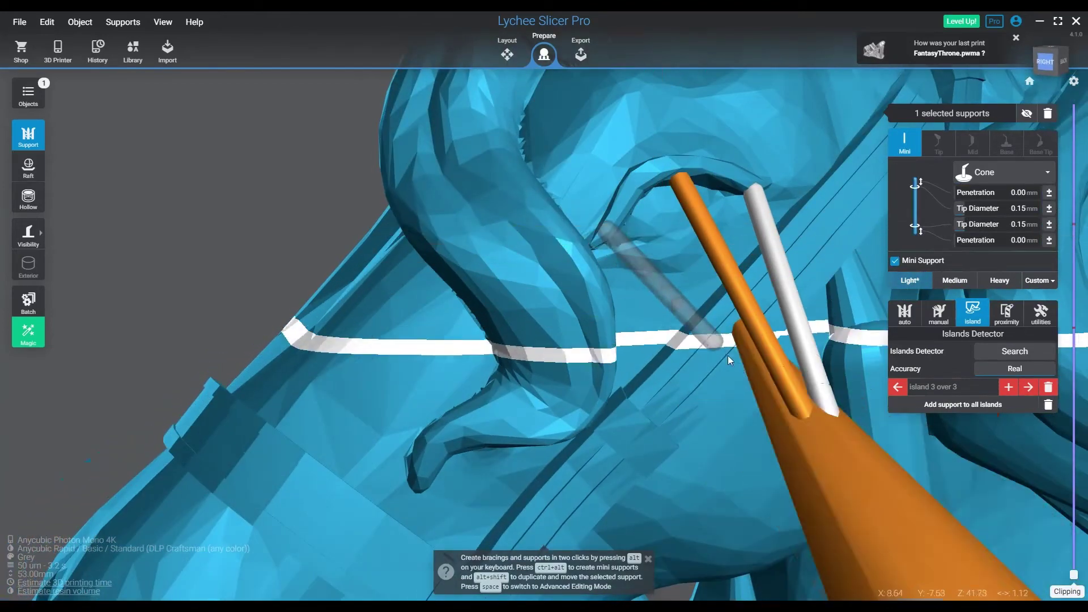
{"action": "left_click", "coordinate": [791, 417], "text": "ctrl+alt"}
Go to the next remaining island, under the jaw, and support it with a mini support
{"action": "right_click_drag", "start_coordinate": [770, 461], "coordinate": [551, 478]}
{"action": "scroll", "coordinate": [699, 431], "scroll_direction": "down", "scroll_amount": 3}
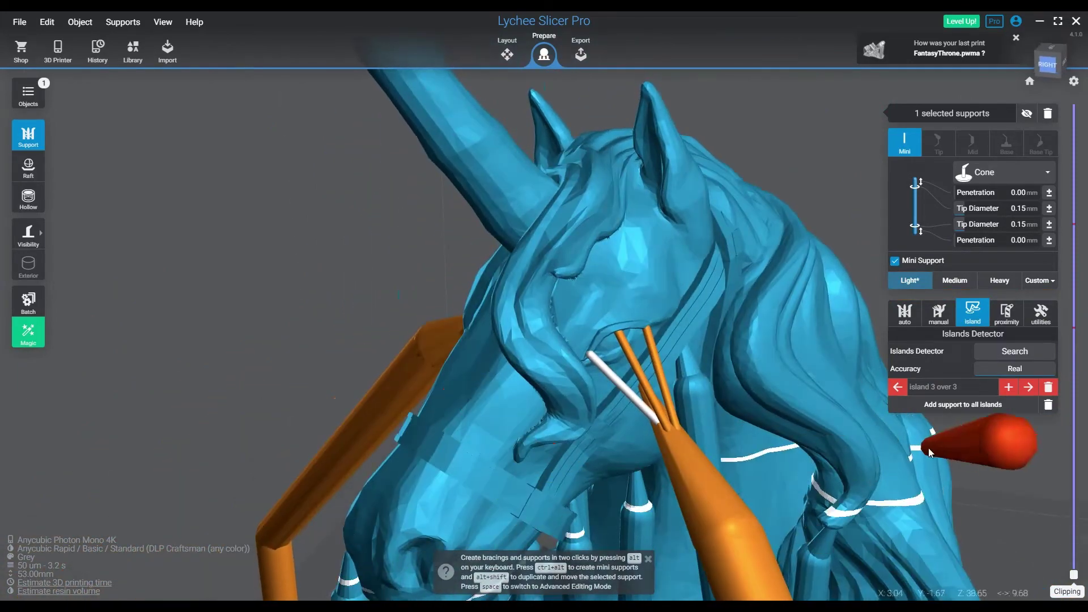
{"action": "left_click", "coordinate": [1029, 387]}
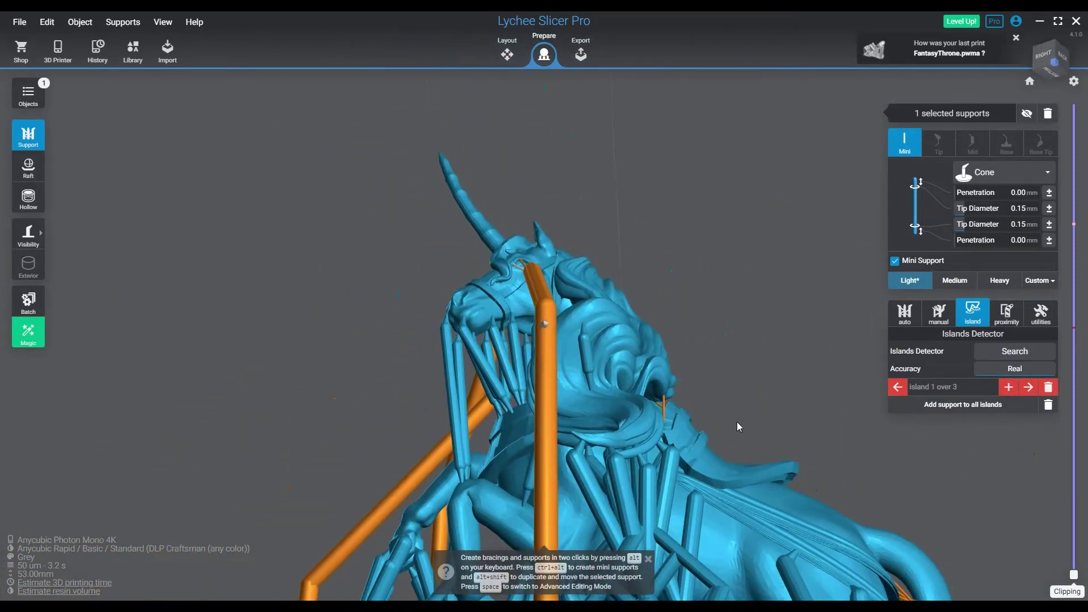
{"action": "right_click_drag", "start_coordinate": [558, 345], "coordinate": [529, 328]}
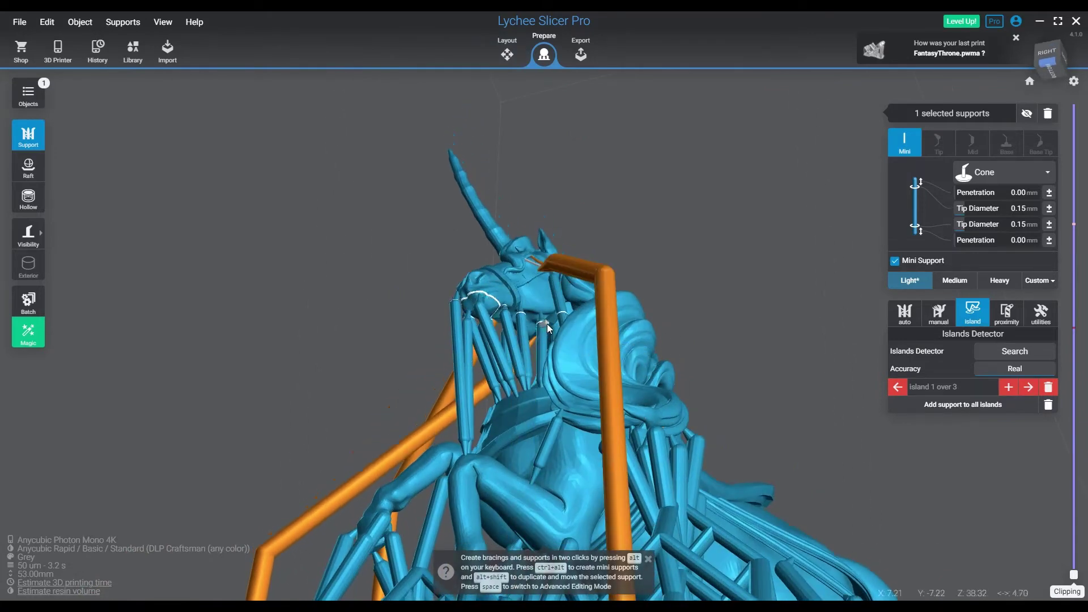
{"action": "mouse_move", "coordinate": [547, 324]}
{"action": "left_mouse_down"}
{"action": "mouse_move", "coordinate": [665, 340]}
{"action": "mouse_move", "coordinate": [629, 368]}
{"action": "mouse_move", "coordinate": [554, 360]}
{"action": "mouse_move", "coordinate": [545, 303]}
{"action": "left_mouse_up"}
{"action": "scroll", "coordinate": [542, 343], "scroll_direction": "up", "scroll_amount": 6}
{"action": "left_click", "coordinate": [546, 303]}
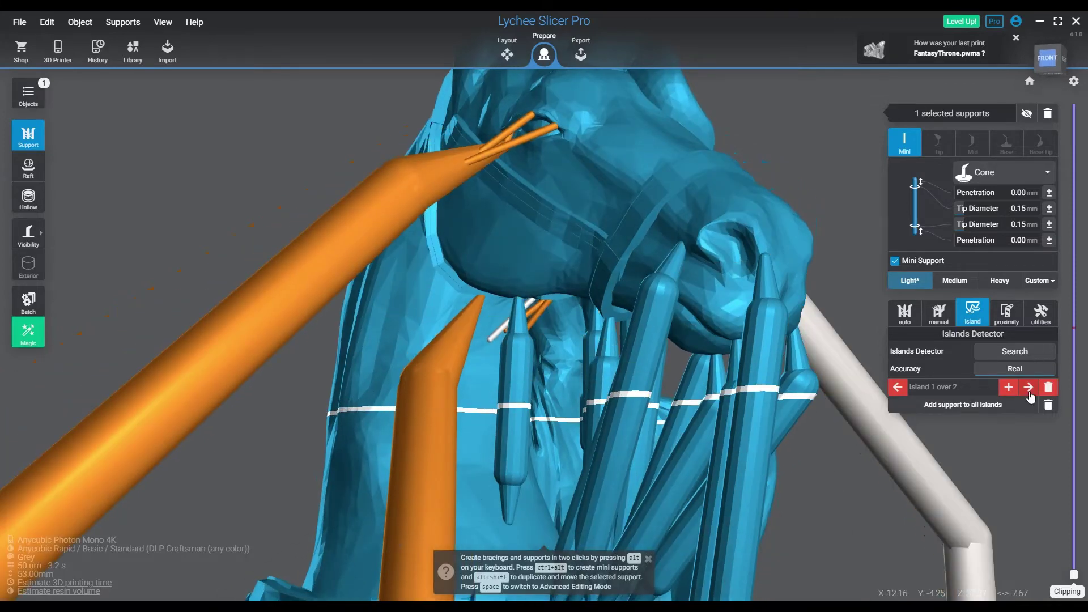
Go to the last island, beneath the saddle's lower left edge, and support it with mini supports
{"action": "left_click", "coordinate": [1029, 387]}
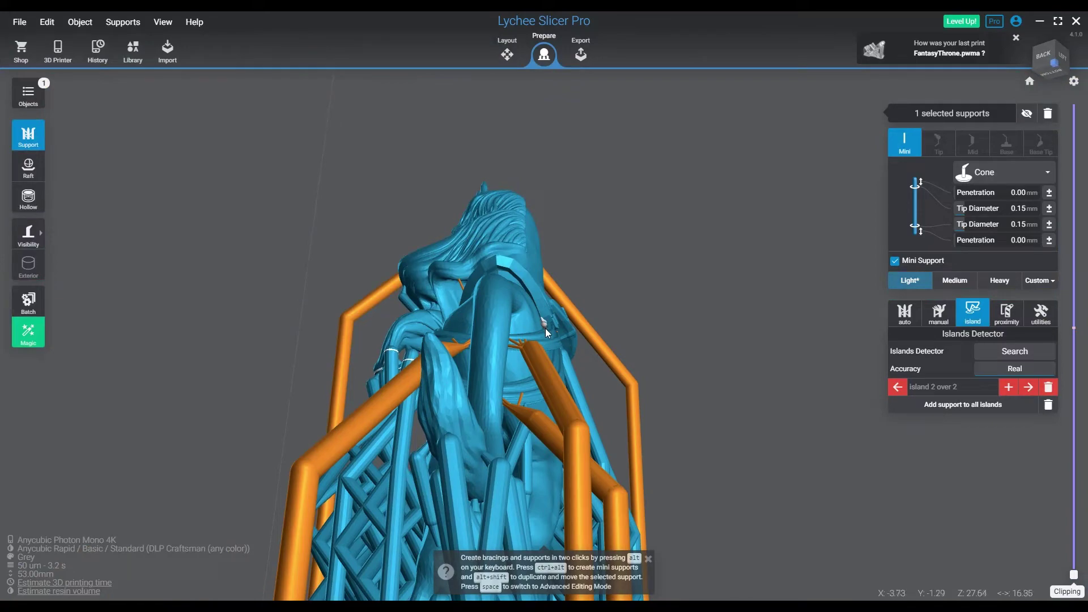
{"action": "scroll", "coordinate": [545, 328], "scroll_direction": "up", "scroll_amount": 6}
{"action": "right_click_drag", "start_coordinate": [548, 329], "coordinate": [589, 288]}
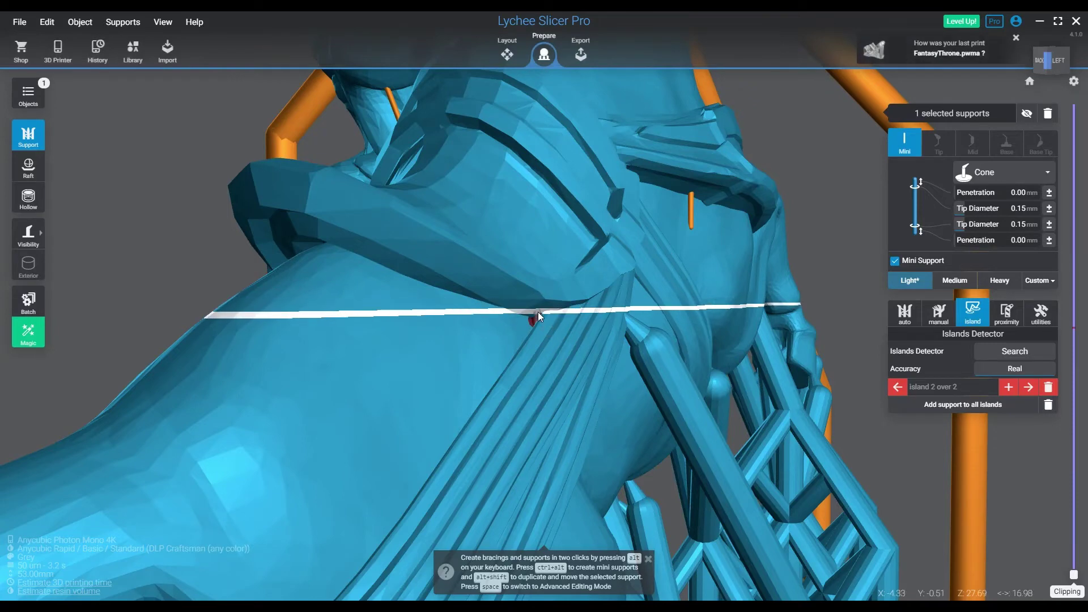
{"action": "left_click", "coordinate": [538, 314]}
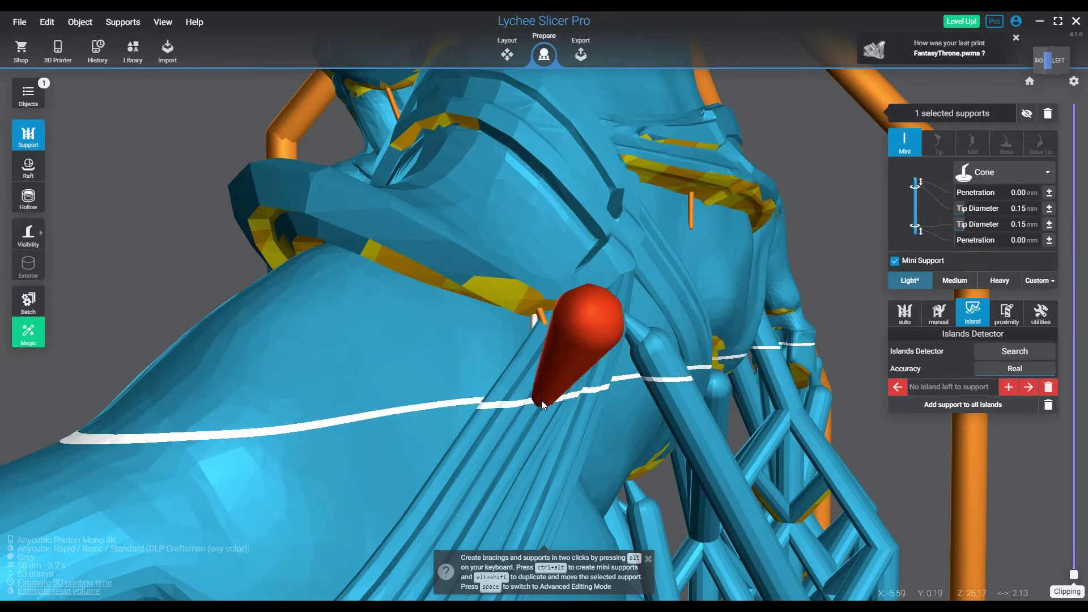
Add further mini supports under the saddle's rear edge at both the left and right lower corners
{"action": "right_click_drag", "start_coordinate": [542, 400], "coordinate": [644, 392]}
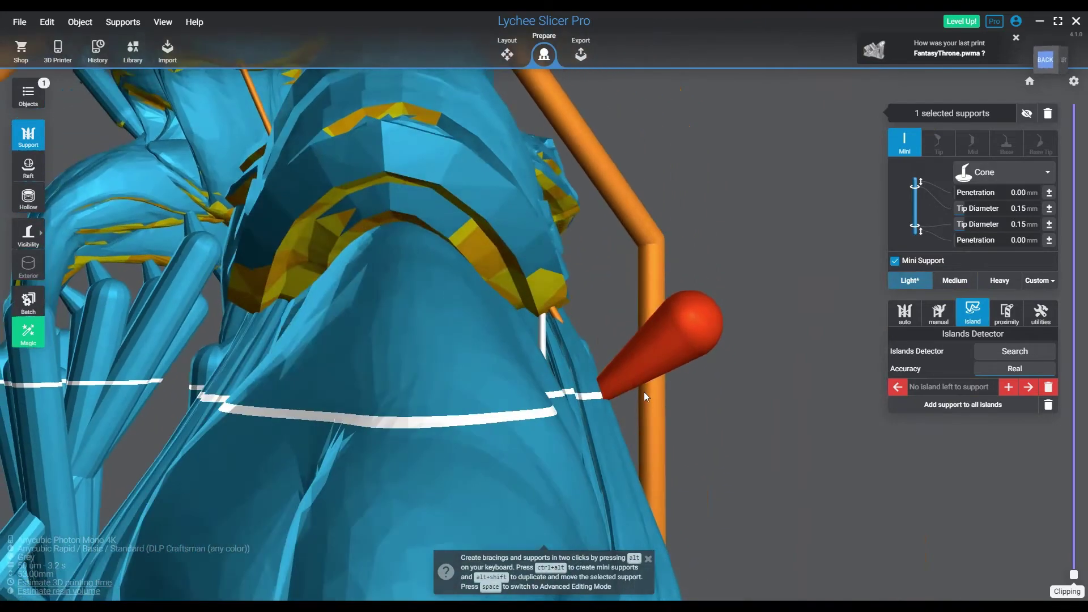
{"action": "left_click", "coordinate": [535, 285]}
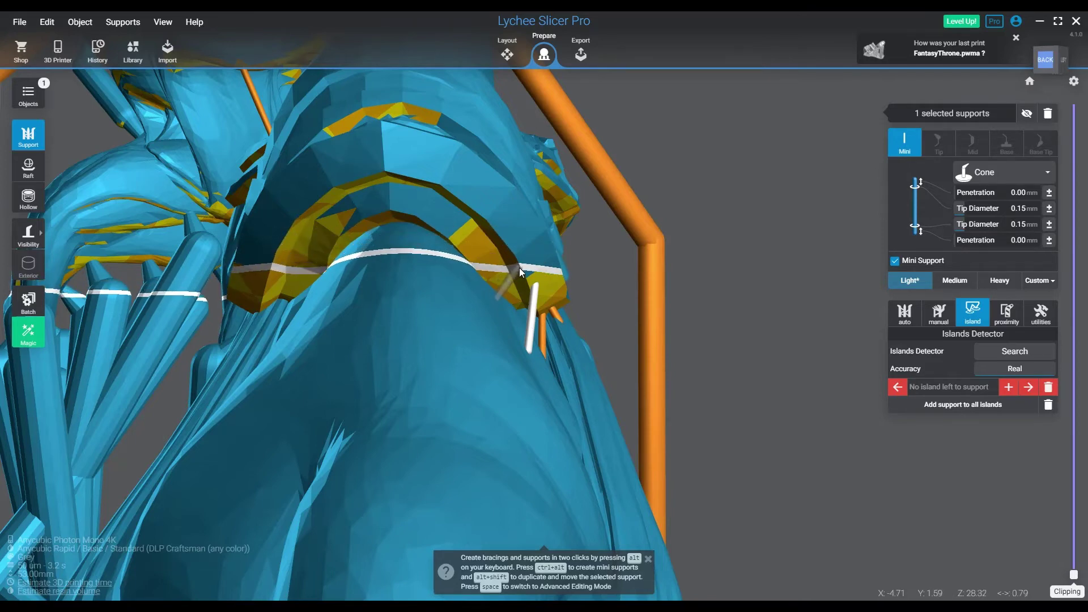
{"action": "left_click", "coordinate": [519, 268]}
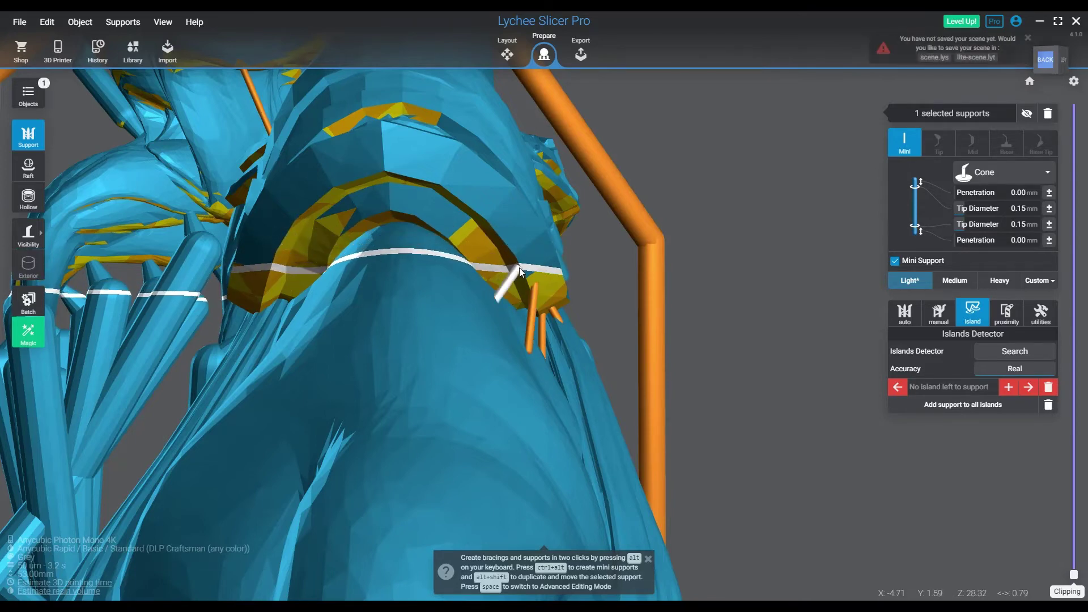
{"action": "left_click", "coordinate": [272, 275]}
{"action": "left_click", "coordinate": [255, 291]}
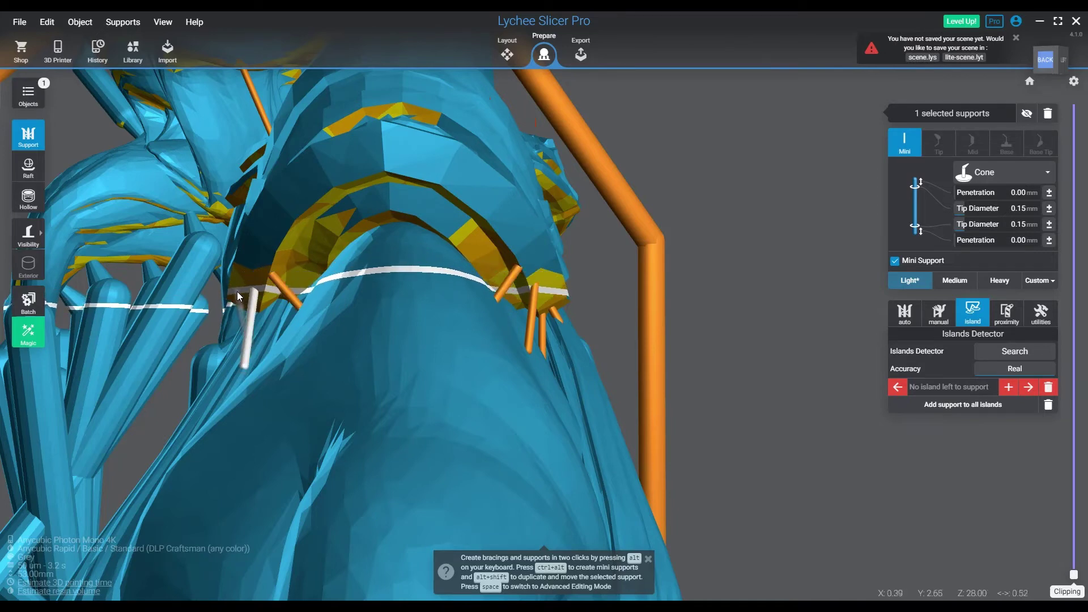
{"action": "left_click", "coordinate": [234, 294]}
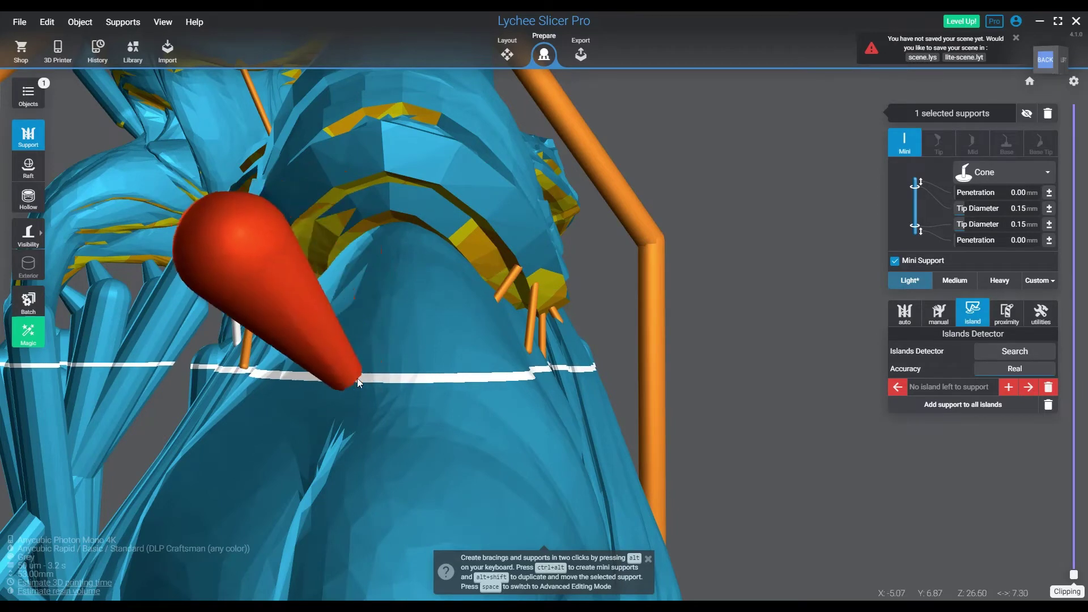
Add mini supports between the horse's back and the middle stretch of the saddle's rear edge
{"action": "right_click_drag", "start_coordinate": [373, 379], "coordinate": [337, 283]}
{"action": "left_click", "coordinate": [334, 278]}
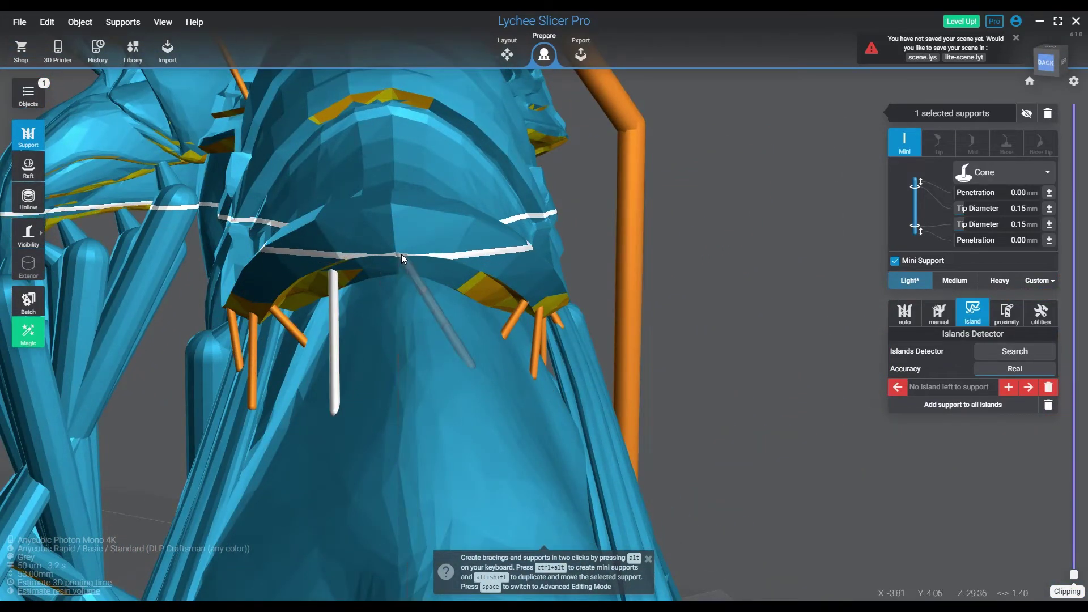
{"action": "left_click", "coordinate": [401, 257]}
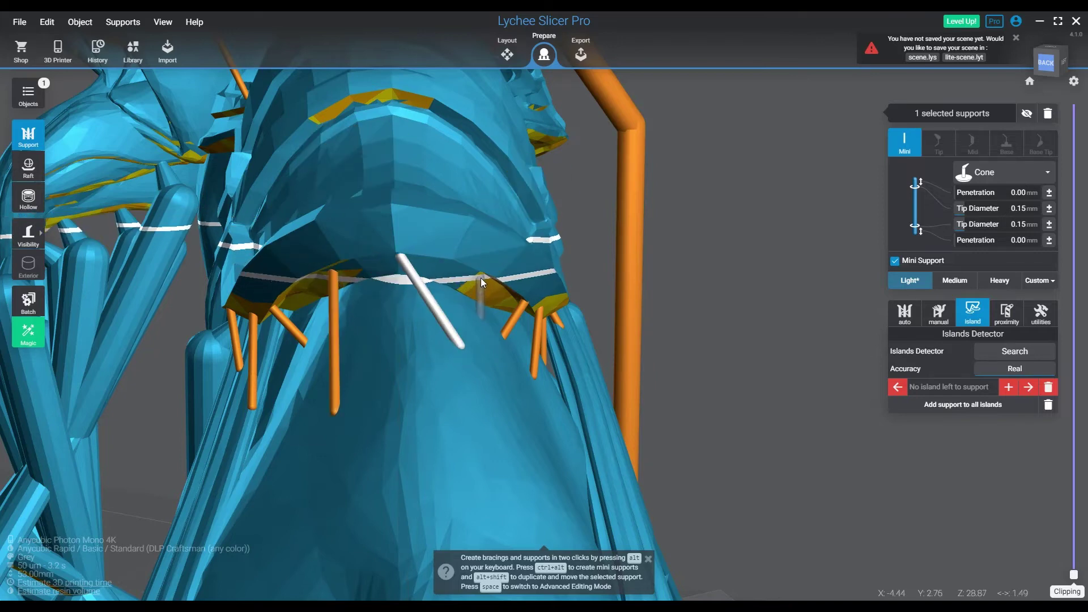
{"action": "mouse_move", "coordinate": [480, 278]}
{"action": "right_mouse_down"}
{"action": "mouse_move", "coordinate": [501, 351]}
{"action": "mouse_move", "coordinate": [606, 352]}
{"action": "mouse_move", "coordinate": [471, 369]}
{"action": "mouse_move", "coordinate": [297, 353]}
{"action": "mouse_move", "coordinate": [249, 307]}
{"action": "mouse_move", "coordinate": [489, 355]}
{"action": "mouse_move", "coordinate": [805, 369]}
{"action": "mouse_move", "coordinate": [907, 405]}
{"action": "right_mouse_up"}
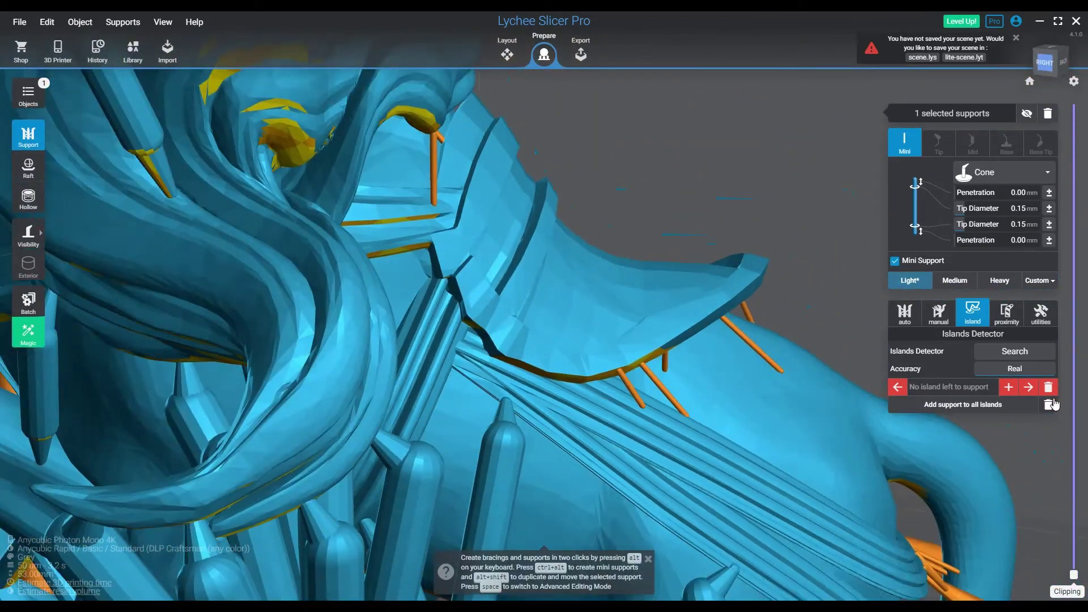
Examine the whole supported miniature and its raft from the front, side and underside
{"action": "mouse_move", "coordinate": [996, 416]}
{"action": "right_mouse_down"}
{"action": "mouse_move", "coordinate": [738, 428]}
{"action": "mouse_move", "coordinate": [255, 419]}
{"action": "right_mouse_up"}
{"action": "left_click", "coordinate": [1029, 82]}
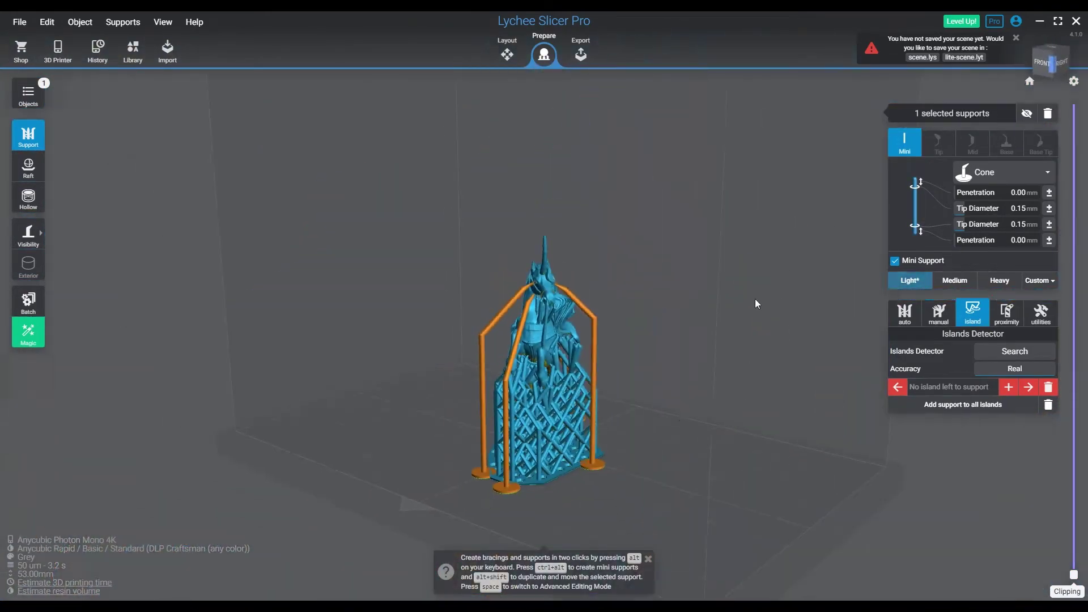
{"action": "scroll", "coordinate": [631, 464], "scroll_direction": "up", "scroll_amount": 6}
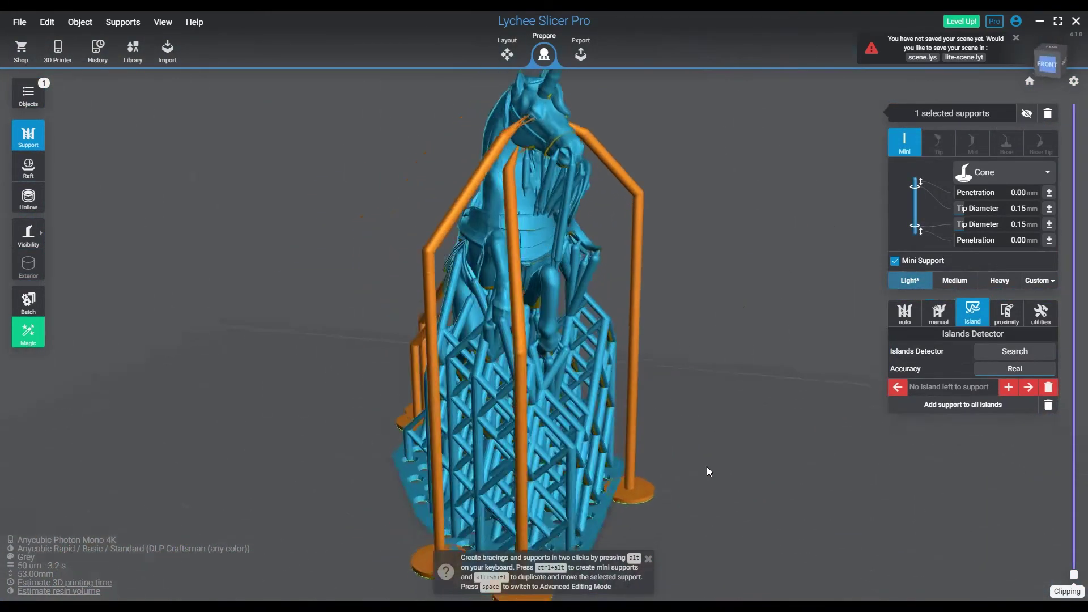
{"action": "right_click_drag", "start_coordinate": [631, 463], "coordinate": [502, 318]}
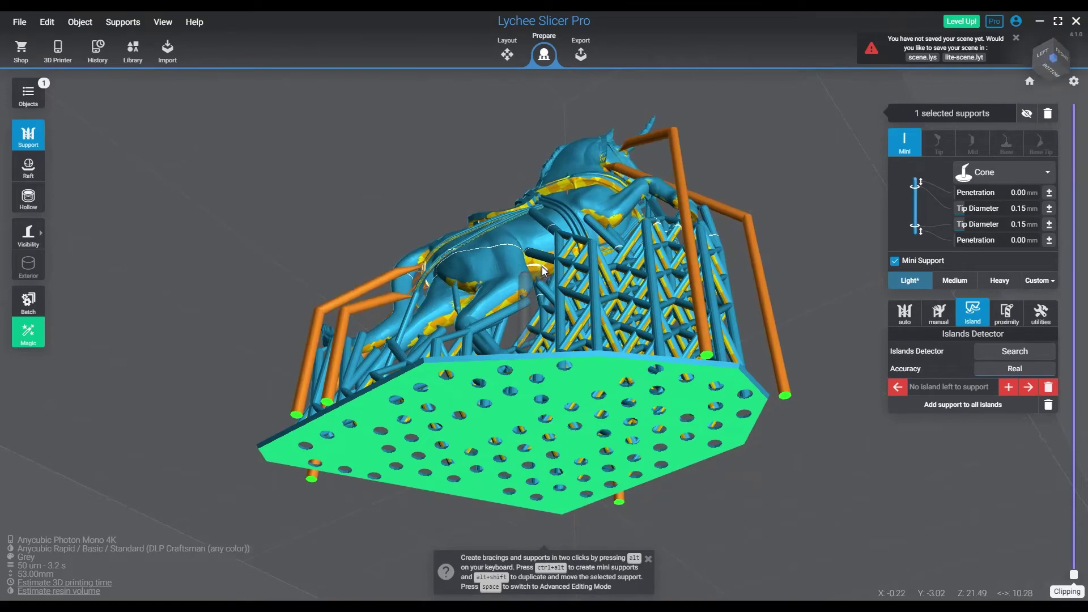
{"action": "right_click_drag", "start_coordinate": [542, 266], "coordinate": [434, 369]}
Clip the model to about 5 mm and step through layers 100 to 104, examining where the hoof nearest the tail begins
{"action": "left_click_drag", "start_coordinate": [1074, 573], "coordinate": [1078, 527]}
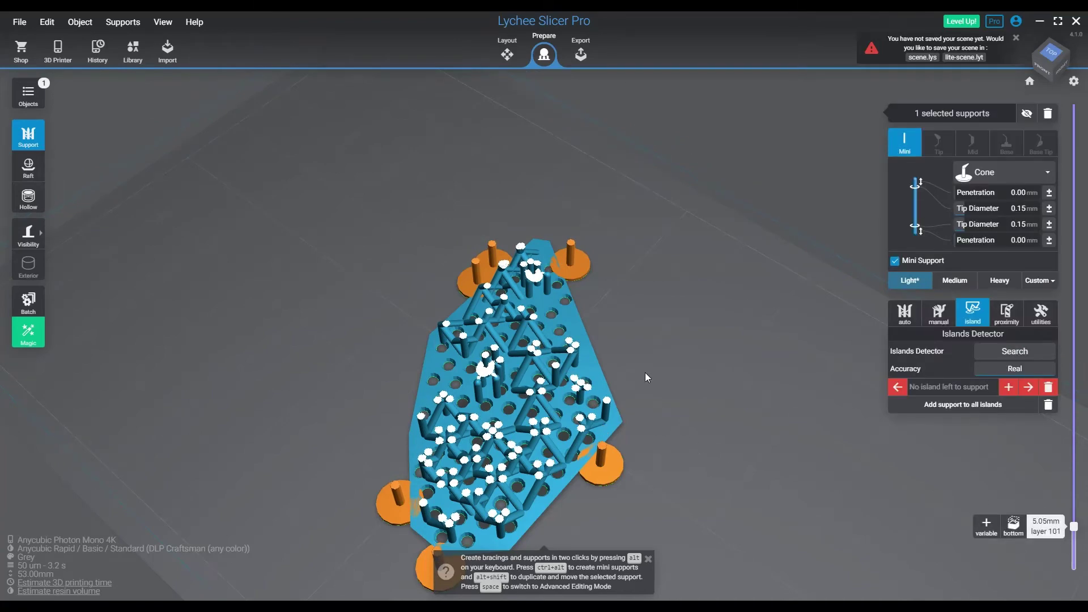
{"action": "right_click_drag", "start_coordinate": [596, 348], "coordinate": [584, 422]}
{"action": "scroll", "coordinate": [565, 354], "scroll_direction": "up", "scroll_amount": 3}
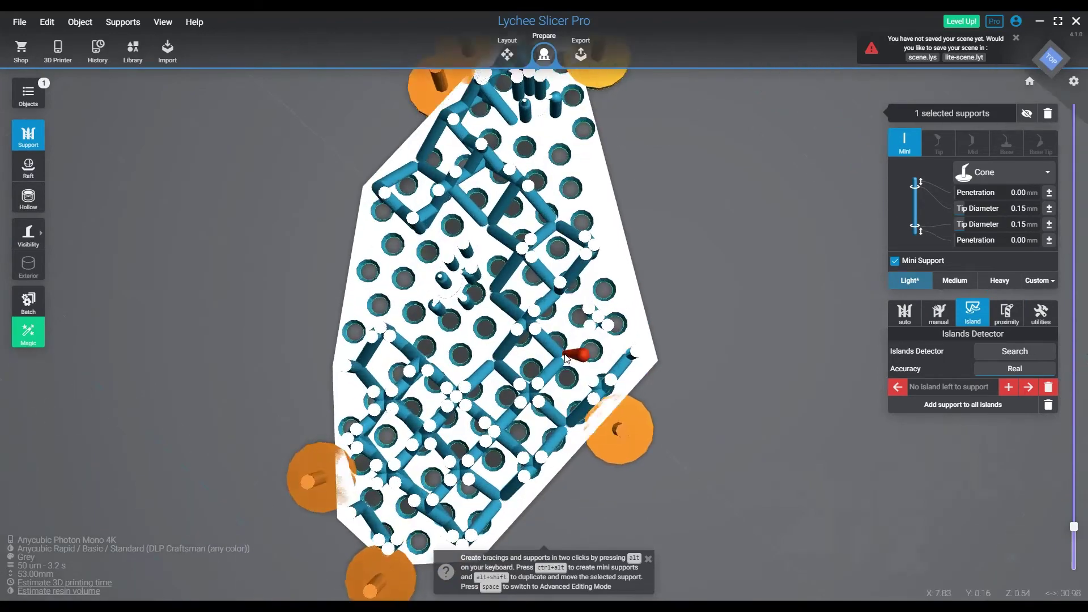
{"action": "scroll", "coordinate": [565, 355], "scroll_direction": "up", "scroll_amount": 1}
{"action": "middle_click_drag", "start_coordinate": [483, 278], "coordinate": [407, 514]}
{"action": "key", "text": "Up"}
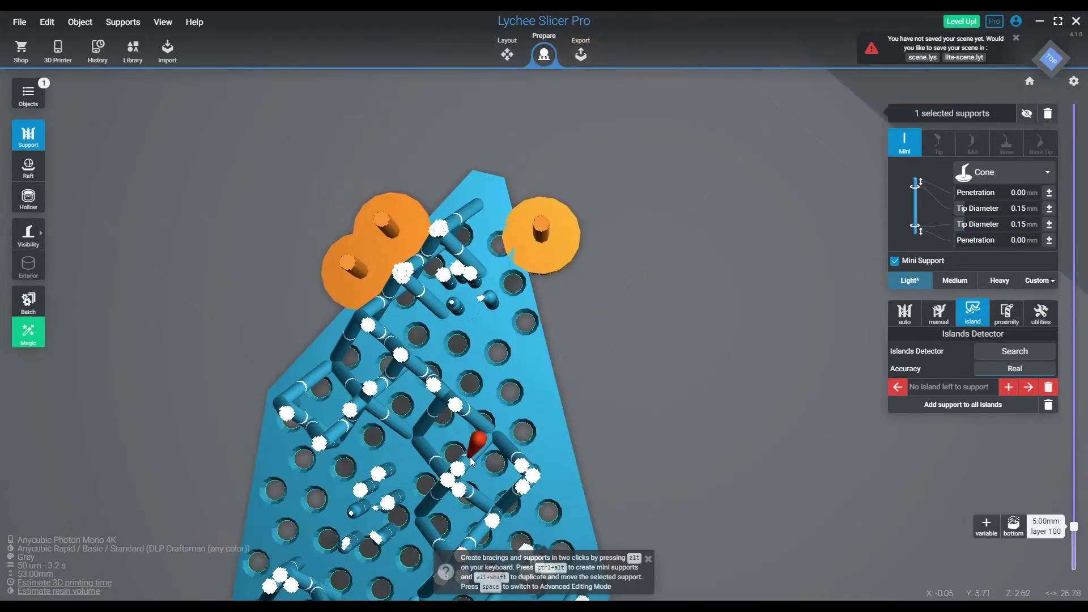
{"action": "middle_click_drag", "start_coordinate": [532, 411], "coordinate": [626, 474]}
{"action": "key", "text": "Up"}
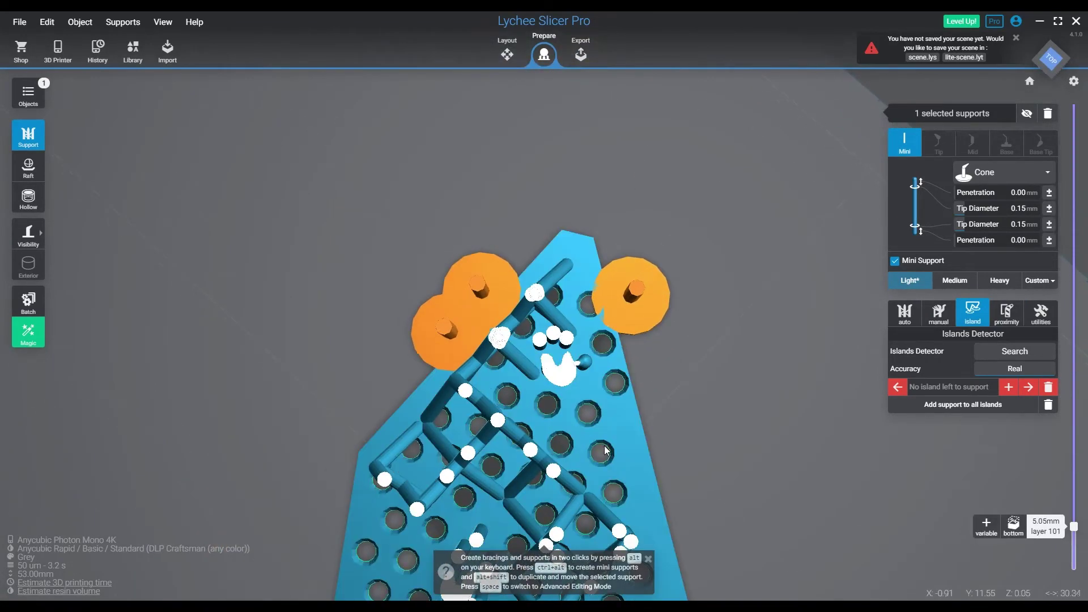
{"action": "scroll", "coordinate": [604, 451], "scroll_direction": "up", "scroll_amount": 5}
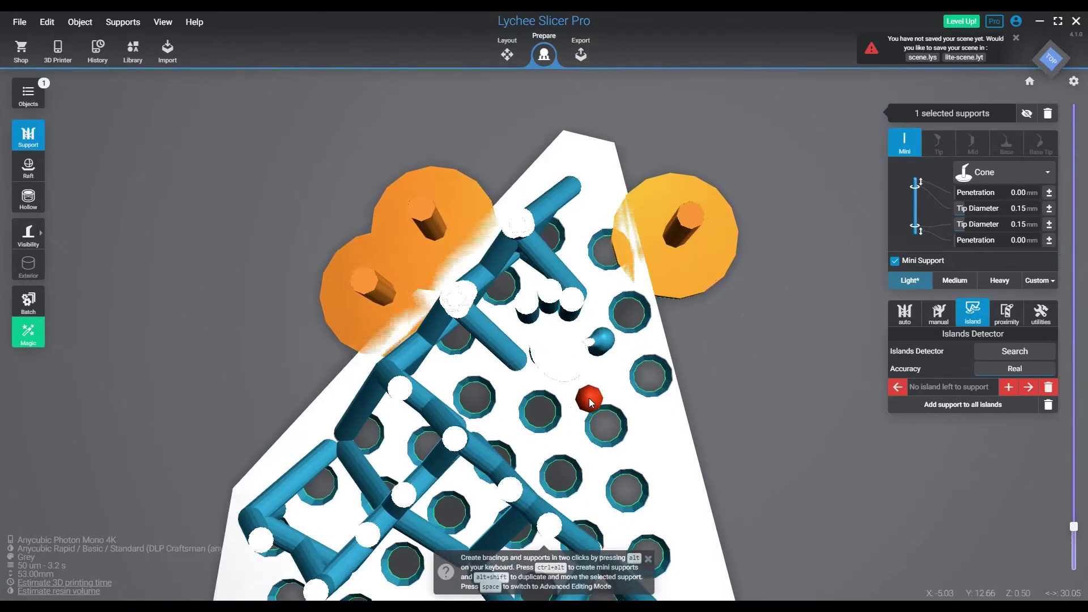
{"action": "scroll", "coordinate": [590, 391], "scroll_direction": "up", "scroll_amount": 2}
{"action": "key", "text": "Up"}
{"action": "key", "text": "Up"}
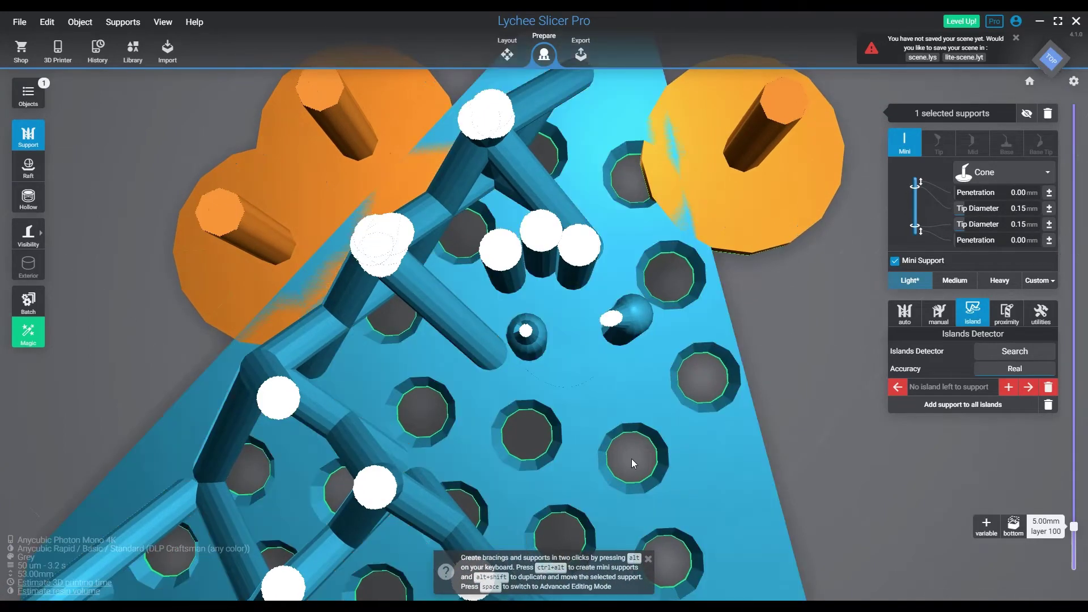
{"action": "key", "text": "Up"}
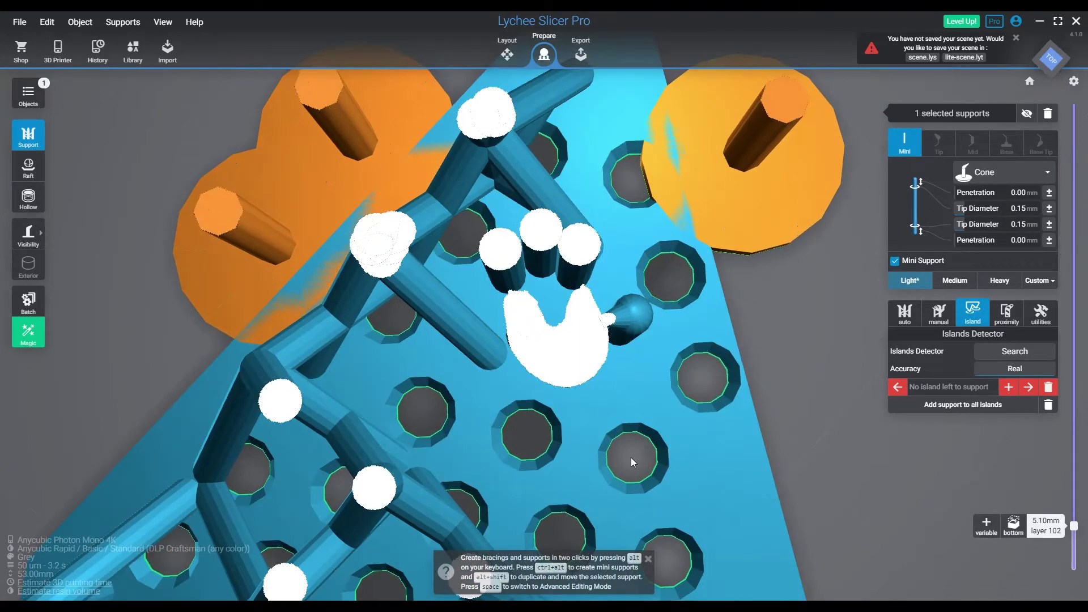
{"action": "key", "text": "Up"}
{"action": "key", "text": "Up"}
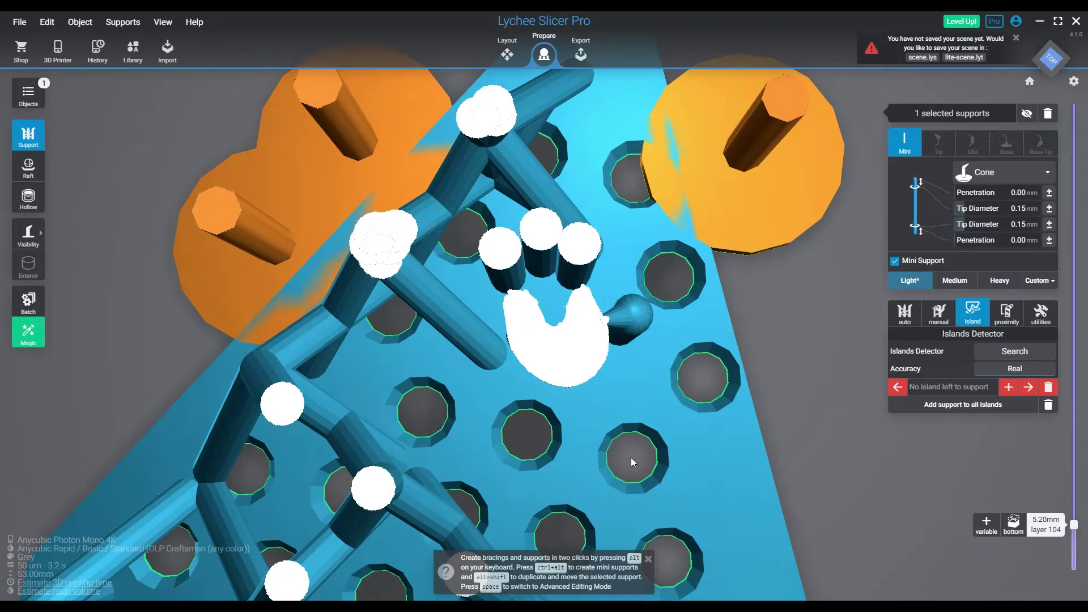
{"action": "key", "text": "Up"}
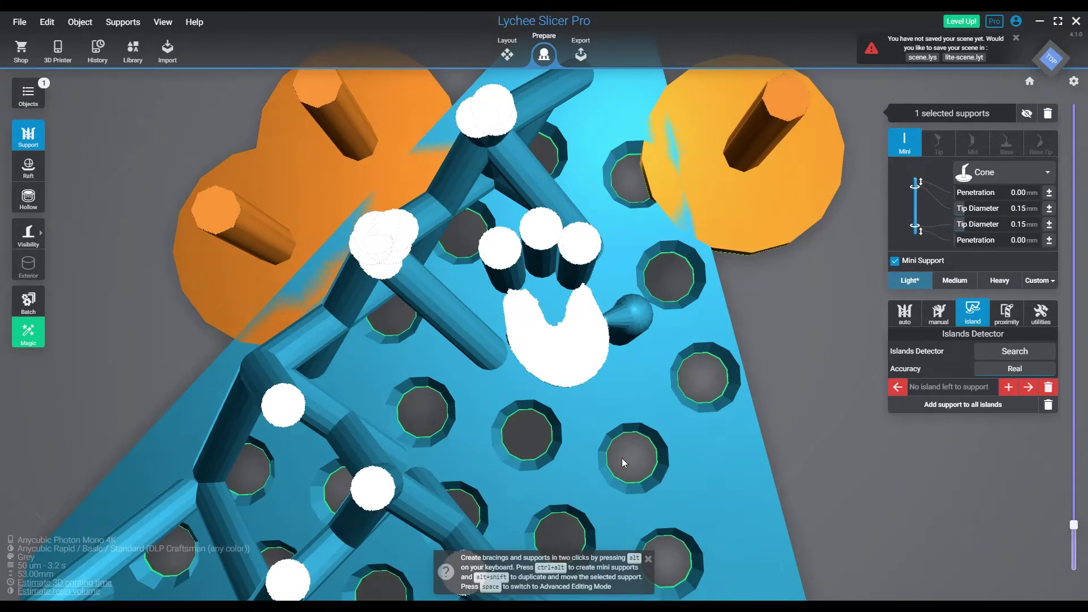
{"action": "key", "text": "Up"}
Add two light supports beneath the outer edge of the flat underside of the hind hoof nearest the tail
{"action": "scroll", "coordinate": [548, 437], "scroll_direction": "down", "scroll_amount": 1}
{"action": "right_click_drag", "start_coordinate": [561, 487], "coordinate": [606, 385]}
{"action": "right_click_drag", "start_coordinate": [595, 301], "coordinate": [584, 512]}
{"action": "left_click_drag", "start_coordinate": [585, 515], "coordinate": [437, 170]}
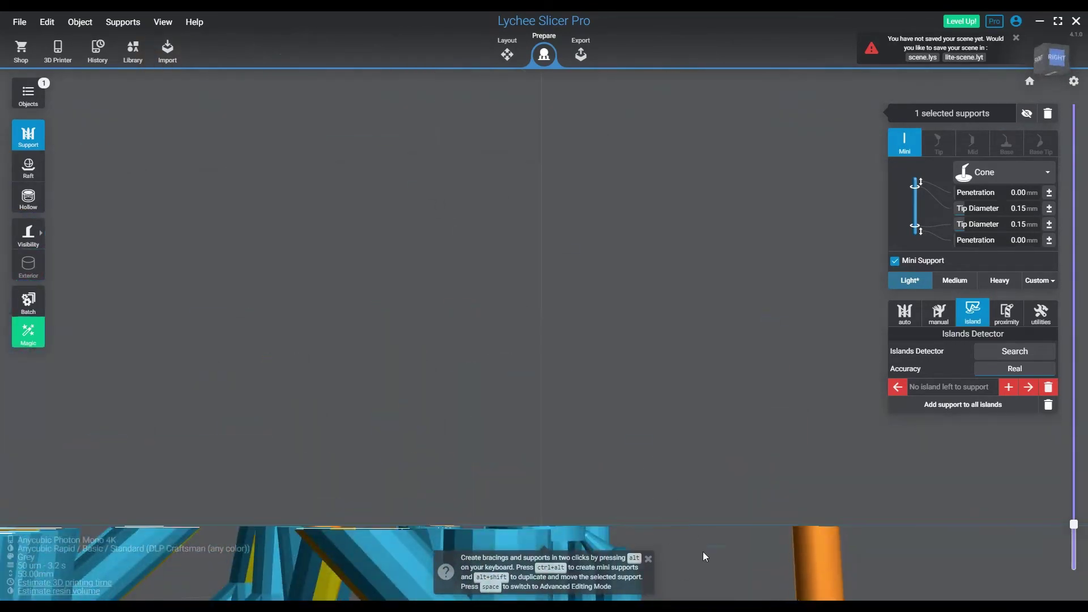
{"action": "left_click_drag", "start_coordinate": [703, 553], "coordinate": [402, 374]}
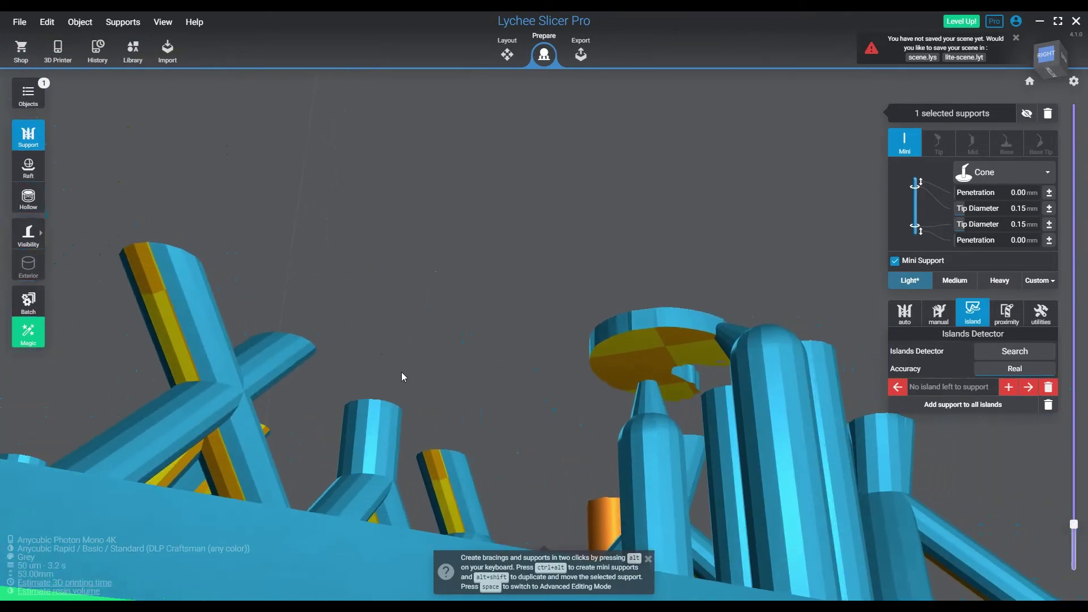
{"action": "left_click", "coordinate": [655, 335]}
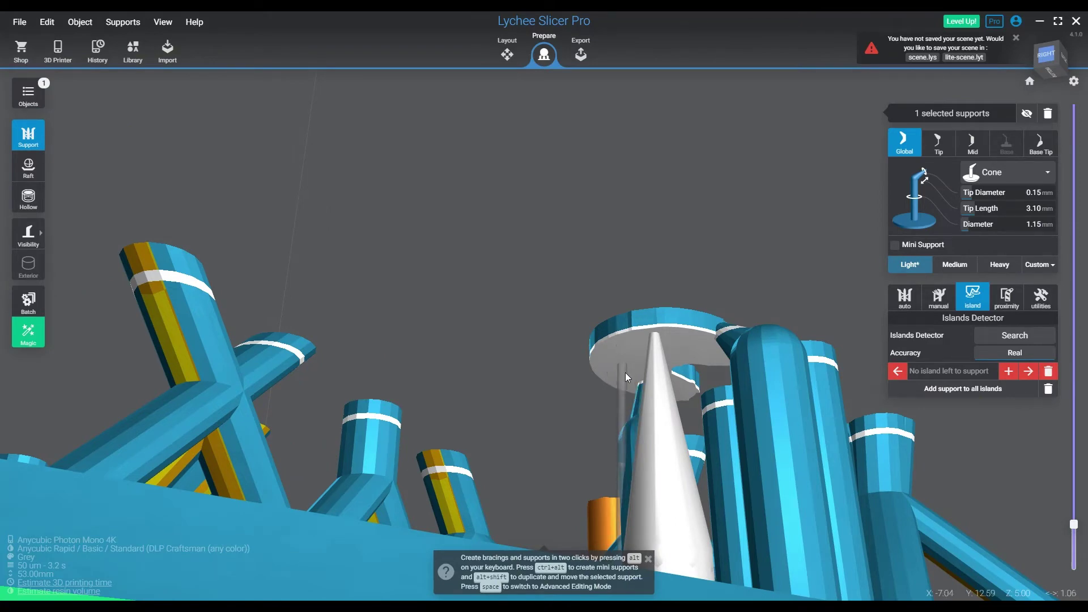
{"action": "right_click_drag", "start_coordinate": [628, 375], "coordinate": [588, 413]}
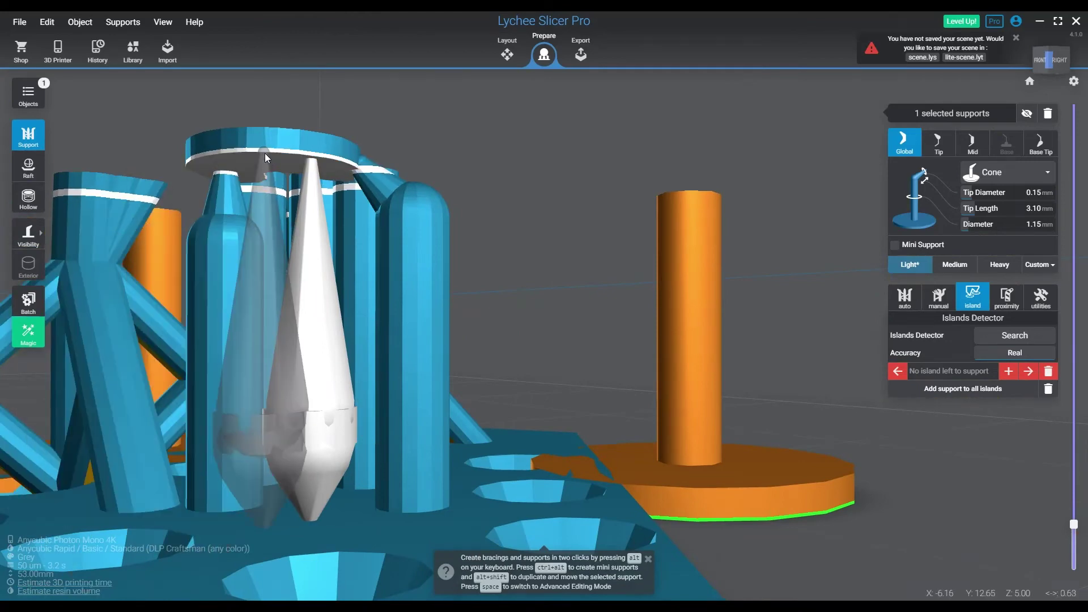
{"action": "right_click_drag", "start_coordinate": [263, 154], "coordinate": [159, 328]}
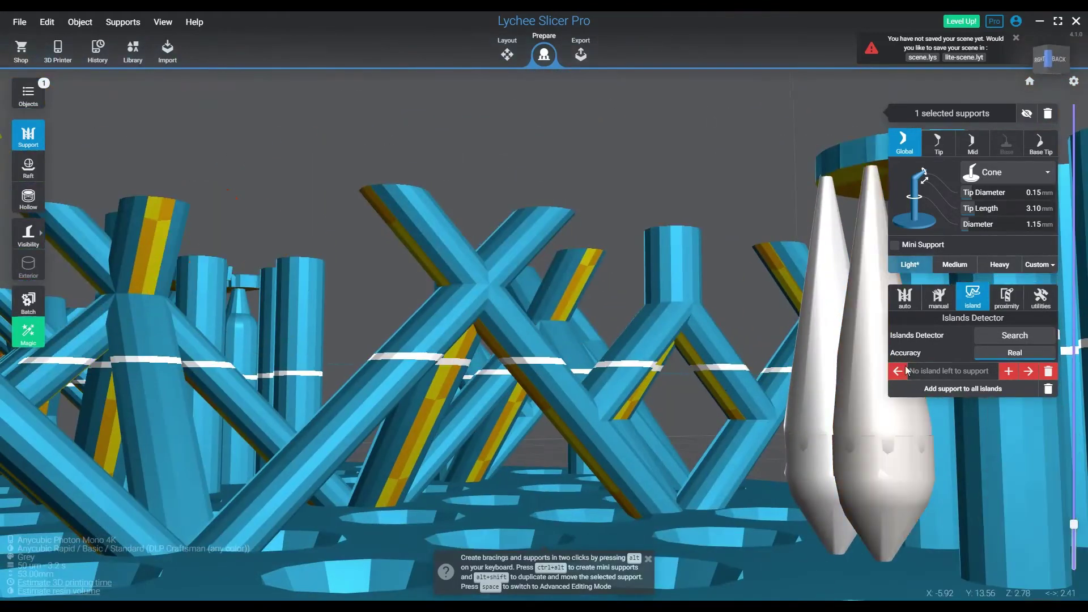
Raise the clipping height and add a light support under the flat underside of the other hind hoof
{"action": "mouse_move", "coordinate": [1079, 531]}
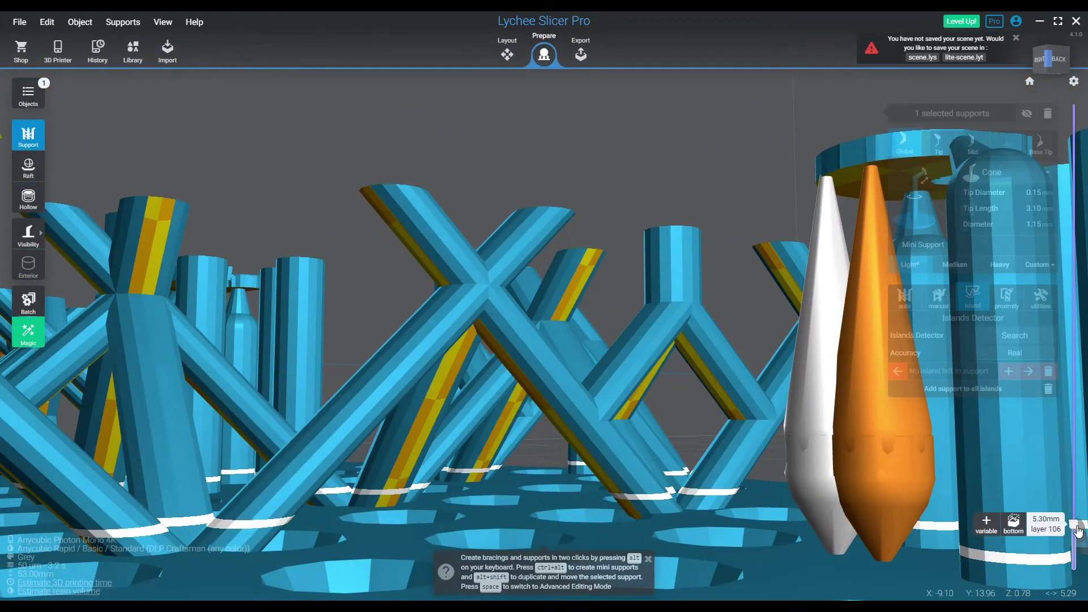
{"action": "left_click_drag", "start_coordinate": [1078, 531], "coordinate": [418, 395]}
{"action": "right_click_drag", "start_coordinate": [289, 218], "coordinate": [284, 248]}
{"action": "middle_click_drag", "start_coordinate": [284, 248], "coordinate": [368, 524]}
{"action": "right_click_drag", "start_coordinate": [199, 331], "coordinate": [437, 491]}
{"action": "scroll", "coordinate": [469, 510], "scroll_direction": "up", "scroll_amount": 3}
{"action": "right_click_drag", "start_coordinate": [526, 526], "coordinate": [301, 458]}
{"action": "middle_click_drag", "start_coordinate": [301, 458], "coordinate": [97, 449]}
{"action": "middle_click_drag", "start_coordinate": [453, 436], "coordinate": [255, 461]}
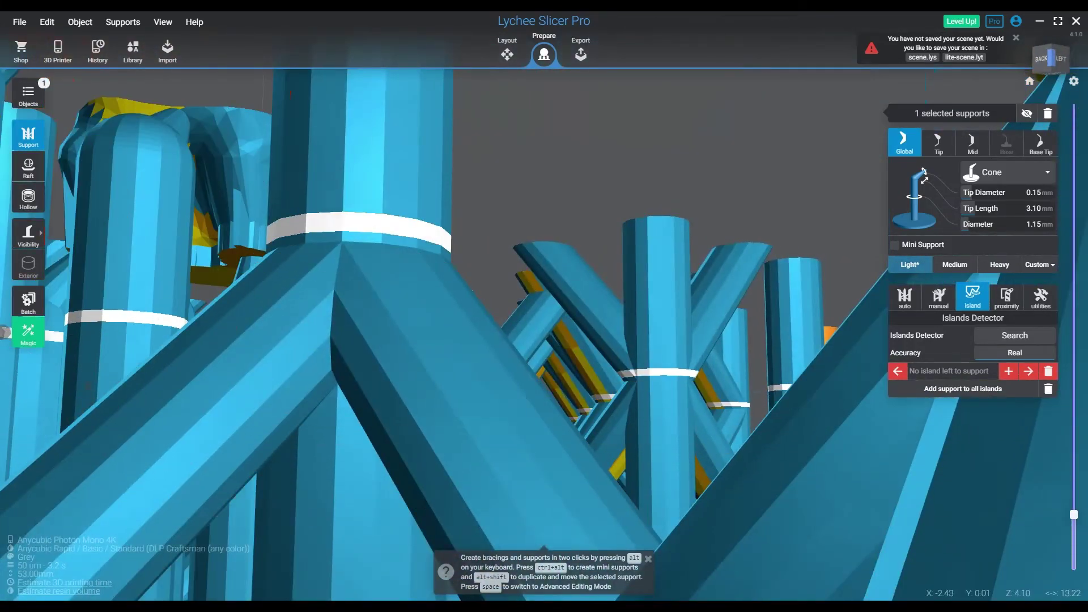
{"action": "right_click_drag", "start_coordinate": [491, 326], "coordinate": [417, 366]}
{"action": "middle_click_drag", "start_coordinate": [417, 365], "coordinate": [652, 295]}
{"action": "right_click_drag", "start_coordinate": [929, 277], "coordinate": [400, 135]}
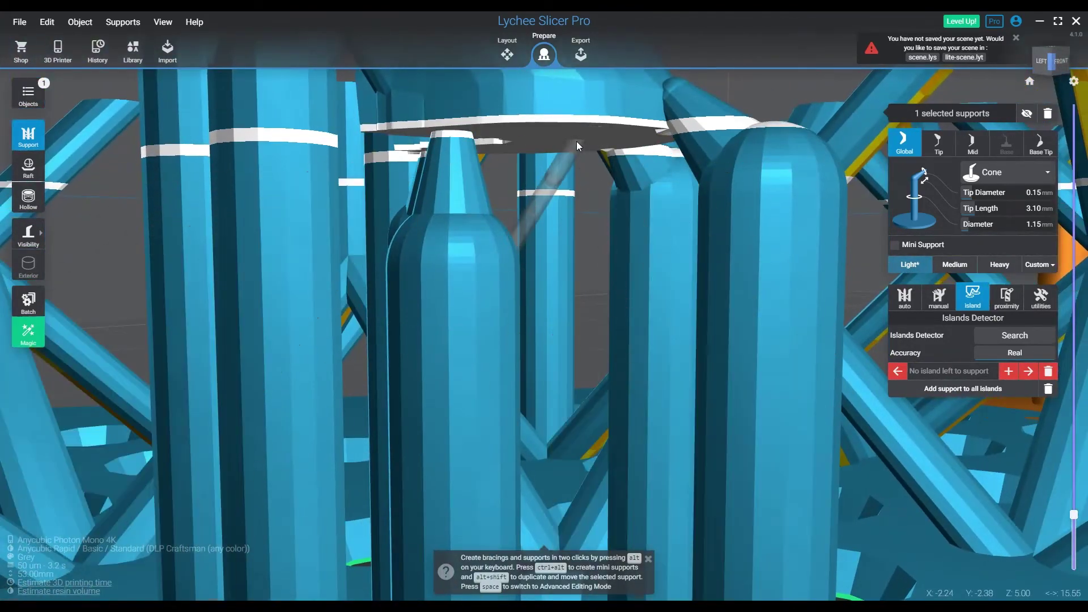
{"action": "left_click_drag", "start_coordinate": [576, 141], "coordinate": [552, 132]}
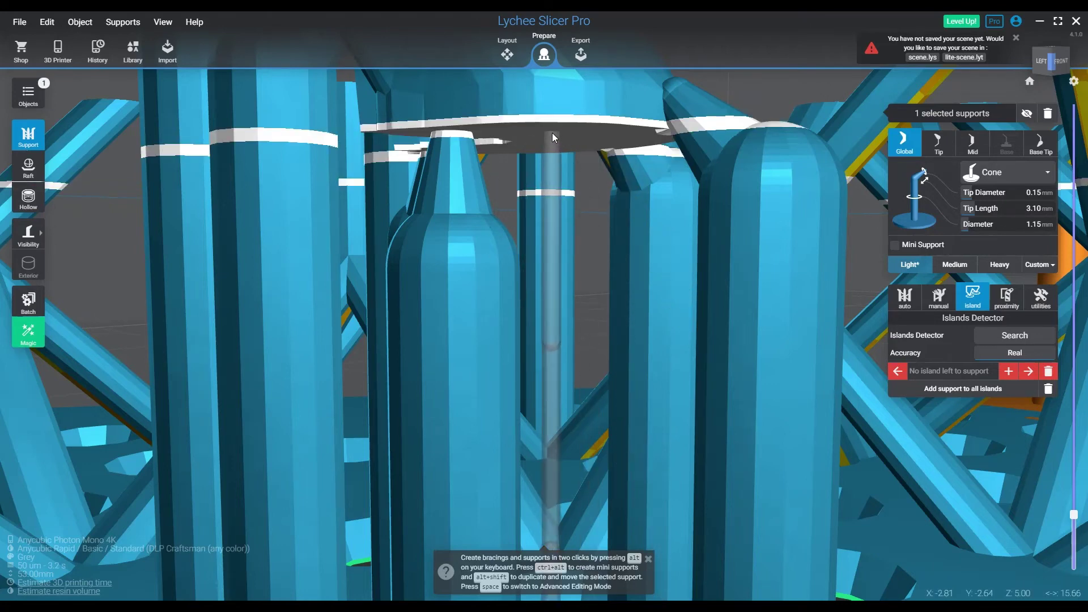
{"action": "left_click_drag", "start_coordinate": [552, 132], "coordinate": [572, 178]}
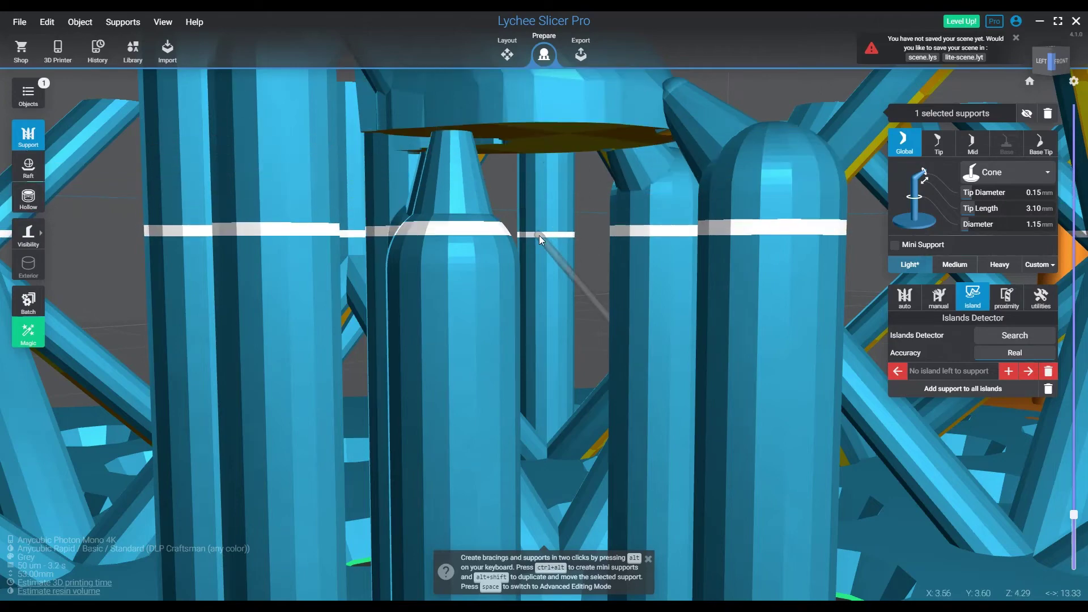
{"action": "right_click_drag", "start_coordinate": [554, 267], "coordinate": [490, 270]}
{"action": "left_click_drag", "start_coordinate": [669, 271], "coordinate": [548, 295]}
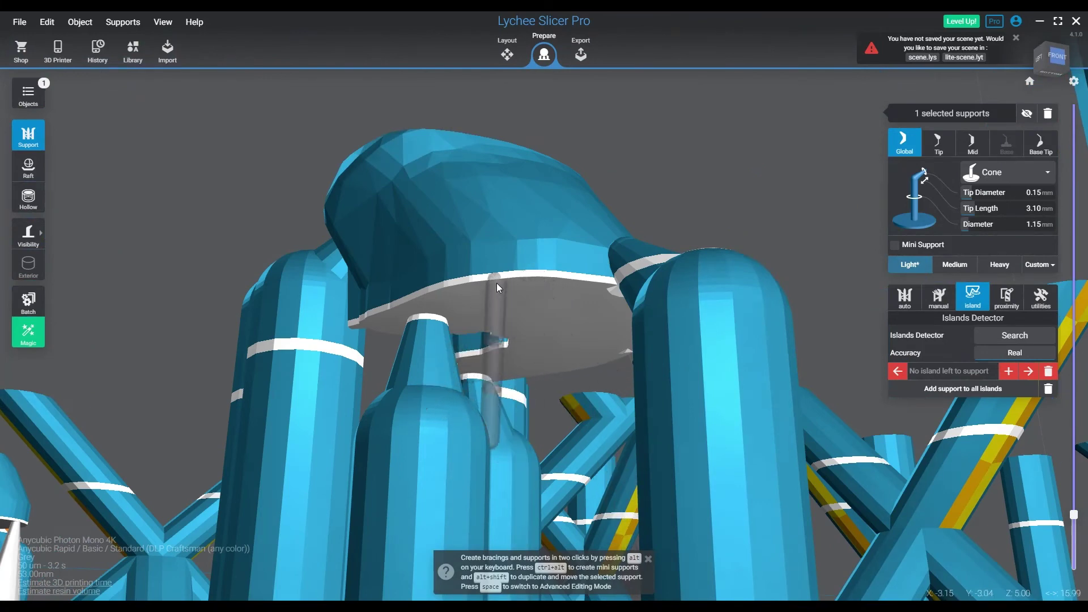
{"action": "left_click", "coordinate": [494, 280]}
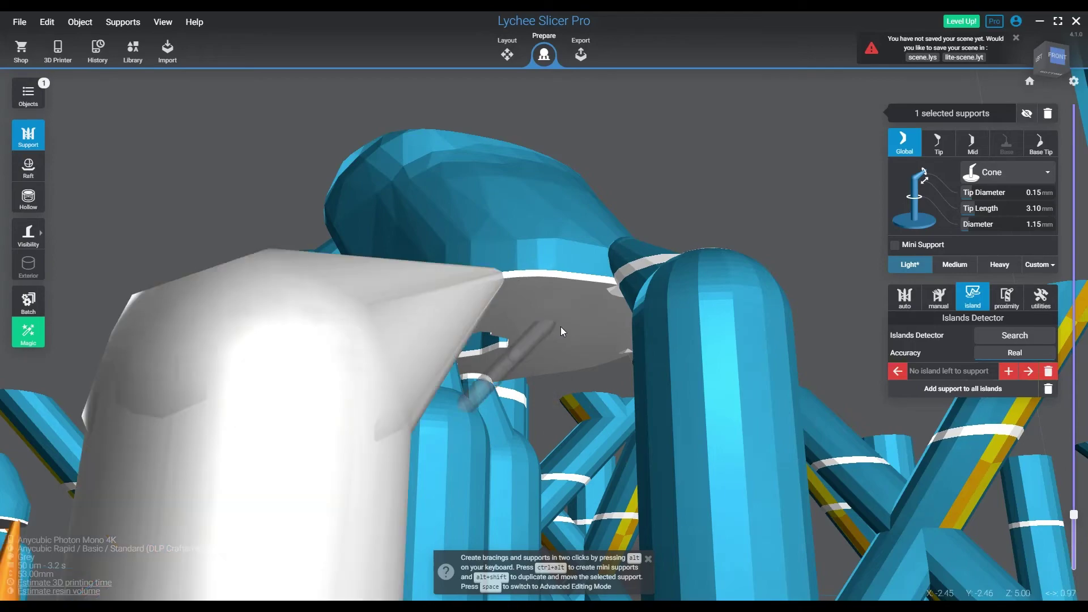
Reposition the new hoof support's tip section in Advanced Editing Mode and return to support placement
{"action": "right_click_drag", "start_coordinate": [563, 327], "coordinate": [557, 410]}
{"action": "key", "text": "space"}
{"action": "left_click", "coordinate": [363, 340]}
{"action": "left_click_drag", "start_coordinate": [556, 409], "coordinate": [334, 389]}
{"action": "left_click", "coordinate": [386, 342]}
{"action": "left_click_drag", "start_coordinate": [398, 283], "coordinate": [346, 287]}
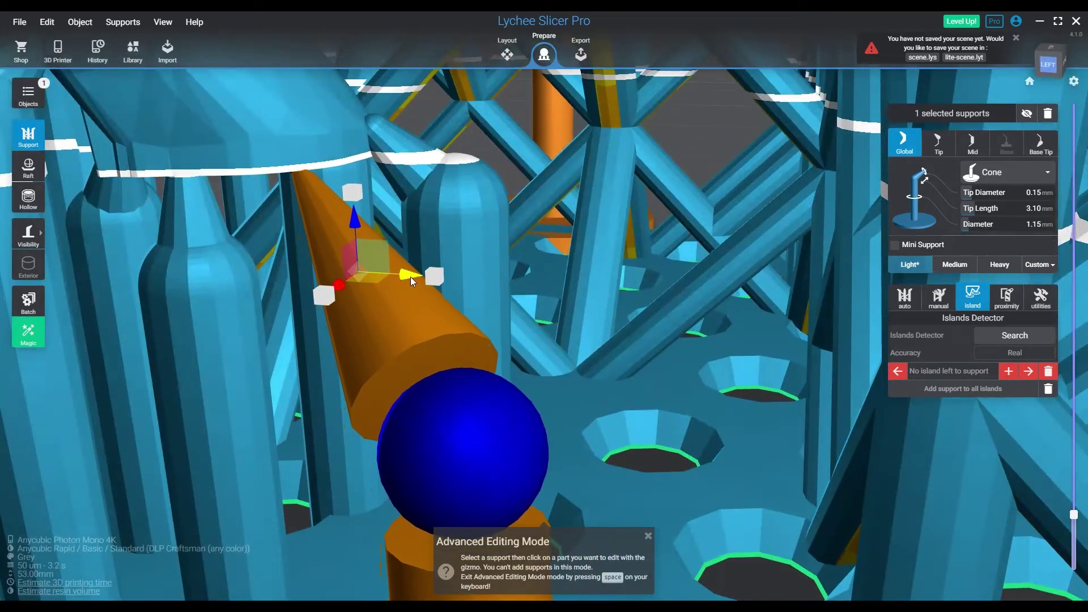
{"action": "left_click_drag", "start_coordinate": [411, 277], "coordinate": [402, 276]}
{"action": "key", "text": "space"}
Add mini supports between the repositioned support and the hoof's underside on both sides of its tip
{"action": "right_click_drag", "start_coordinate": [437, 335], "coordinate": [318, 396]}
{"action": "scroll", "coordinate": [445, 379], "scroll_direction": "down", "scroll_amount": 6}
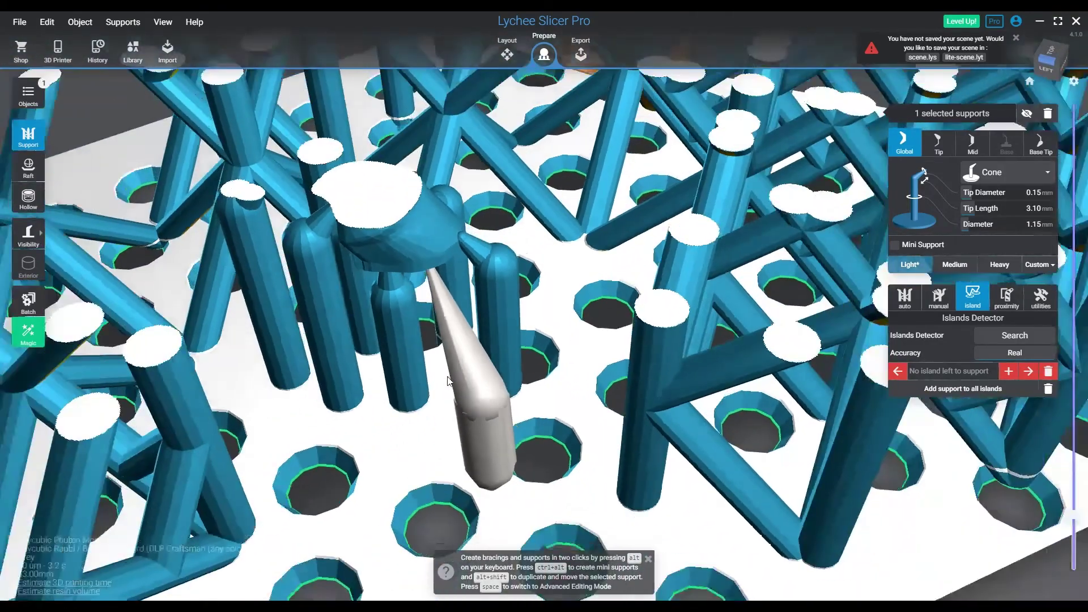
{"action": "scroll", "coordinate": [448, 381], "scroll_direction": "down", "scroll_amount": 3}
{"action": "right_click_drag", "start_coordinate": [437, 384], "coordinate": [378, 388]}
{"action": "scroll", "coordinate": [439, 317], "scroll_direction": "down", "scroll_amount": 3}
{"action": "right_click_drag", "start_coordinate": [485, 353], "coordinate": [528, 369]}
{"action": "left_click_drag", "start_coordinate": [528, 370], "coordinate": [512, 333]}
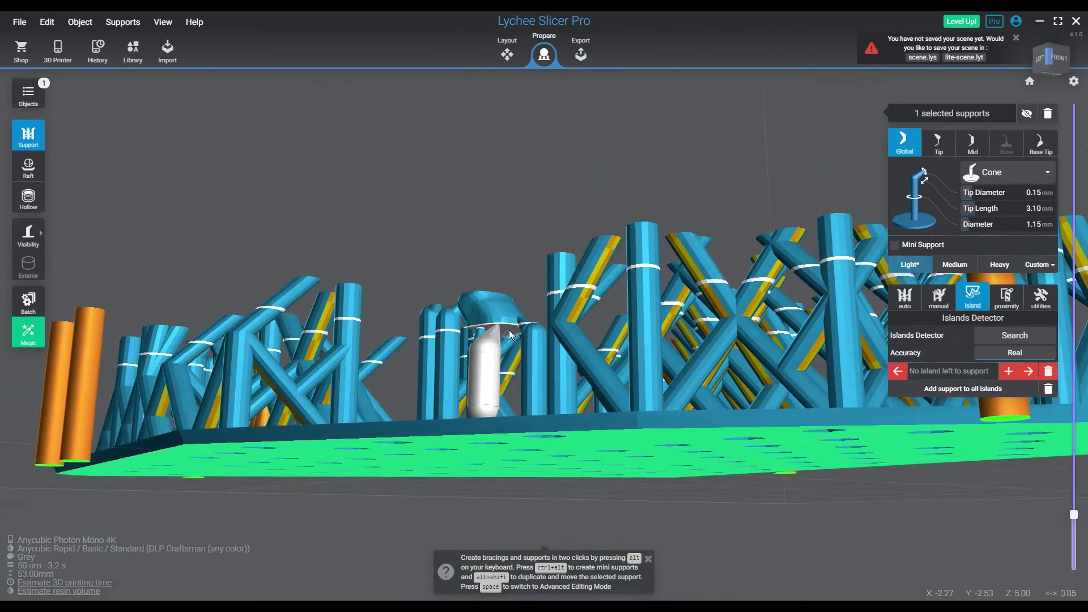
{"action": "left_click", "coordinate": [495, 343]}
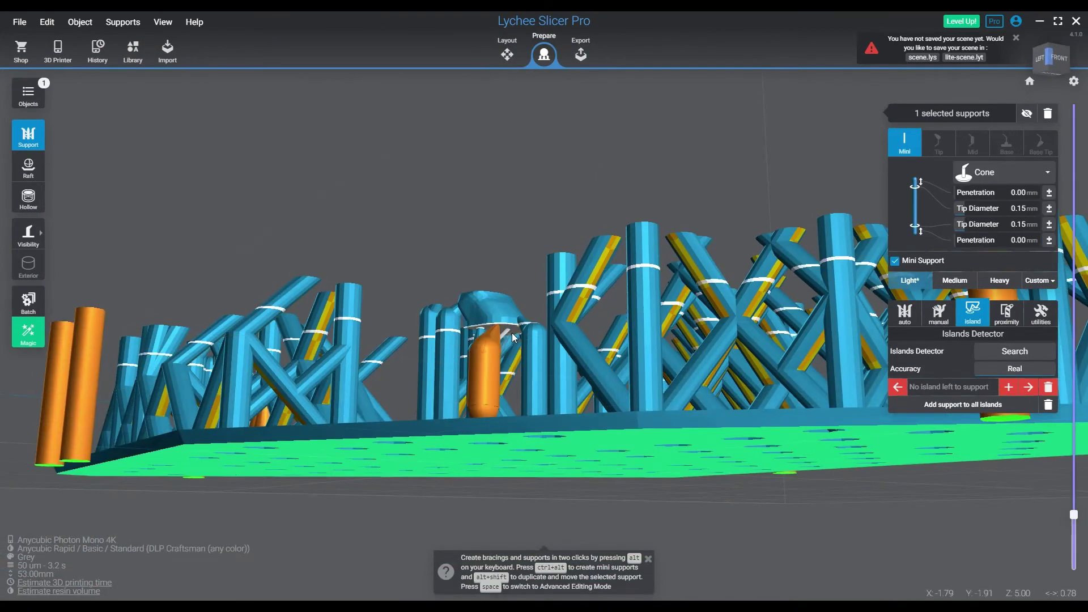
{"action": "left_click_drag", "start_coordinate": [503, 348], "coordinate": [562, 352]}
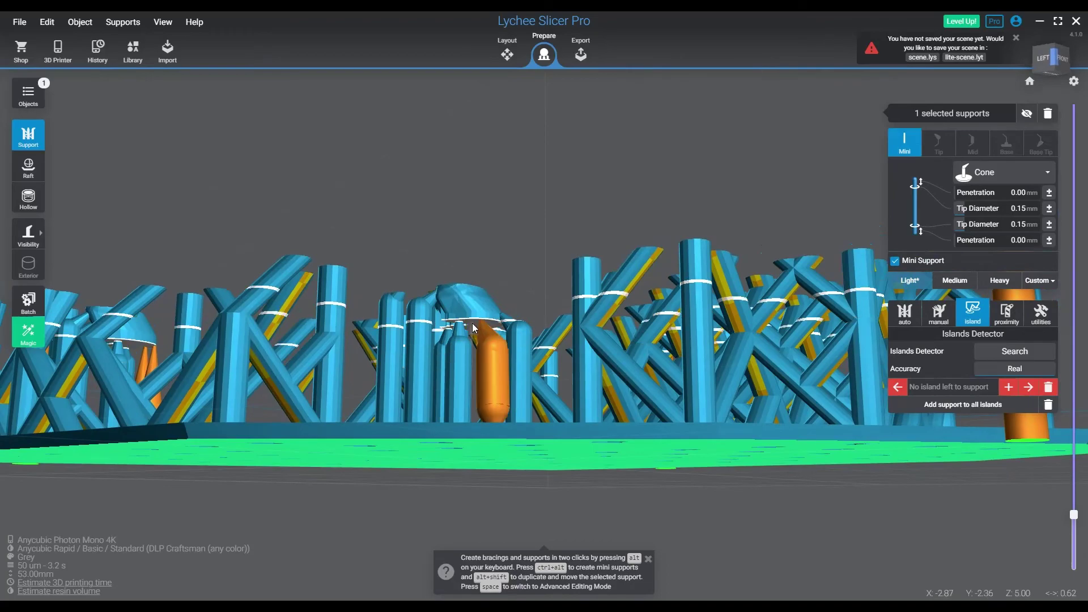
{"action": "left_click", "coordinate": [486, 343]}
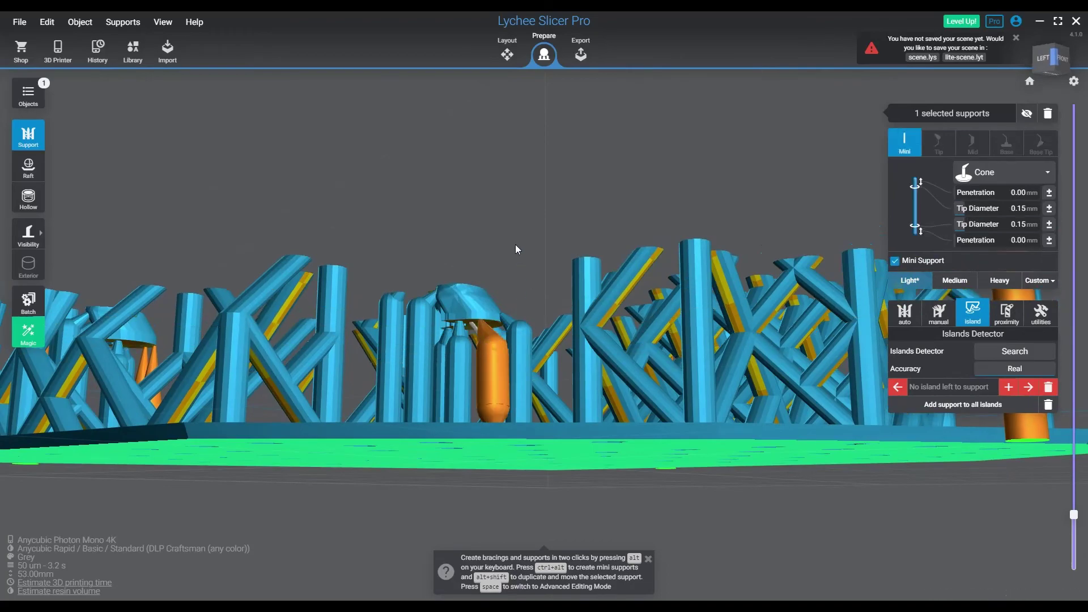
Raise the clipping height through the middle layers and examine the sliced supports and legs for unsupported areas
{"action": "left_click_drag", "start_coordinate": [515, 247], "coordinate": [425, 306]}
{"action": "left_click_drag", "start_coordinate": [680, 276], "coordinate": [680, 346]}
{"action": "mouse_move", "coordinate": [1079, 521]}
{"action": "left_click_drag", "start_coordinate": [1080, 524], "coordinate": [1082, 409]}
{"action": "scroll", "coordinate": [759, 461], "scroll_direction": "down", "scroll_amount": 6}
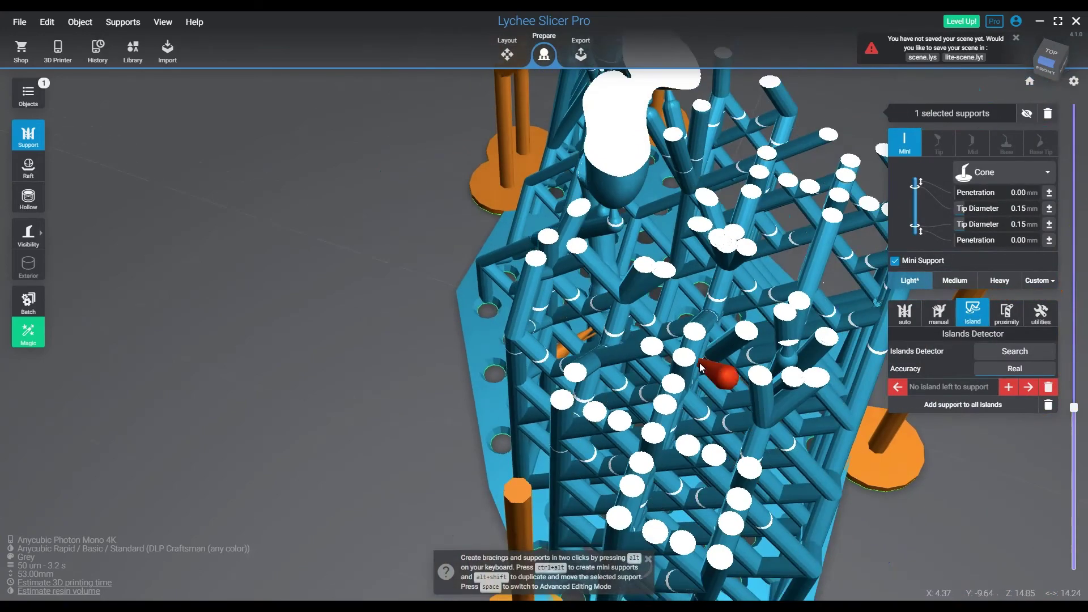
{"action": "right_click_drag", "start_coordinate": [700, 364], "coordinate": [736, 324]}
{"action": "right_click_drag", "start_coordinate": [527, 343], "coordinate": [719, 333]}
{"action": "left_click_drag", "start_coordinate": [1073, 407], "coordinate": [1084, 366]}
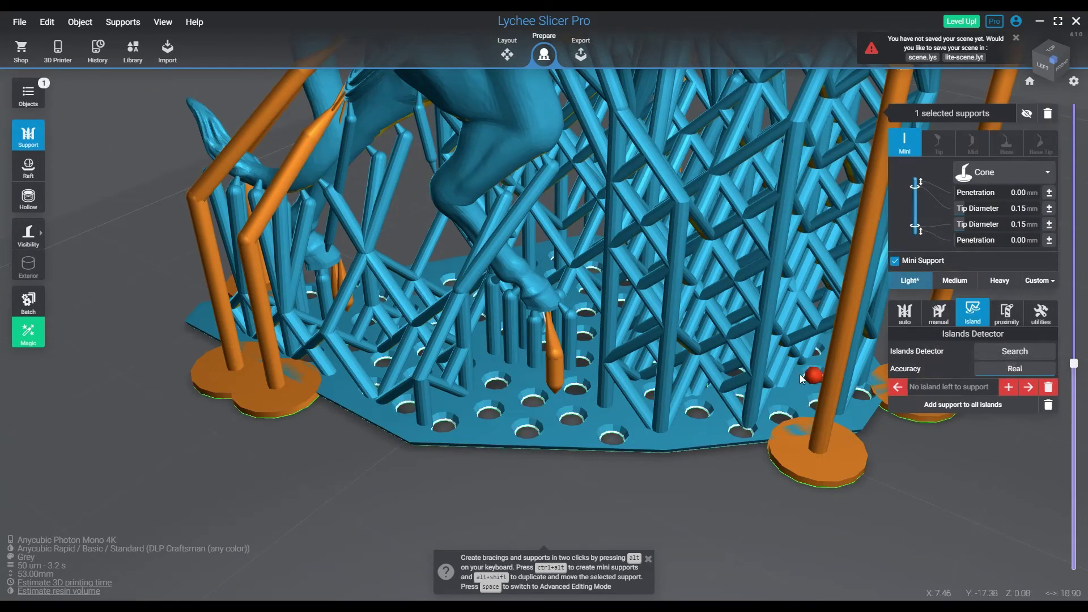